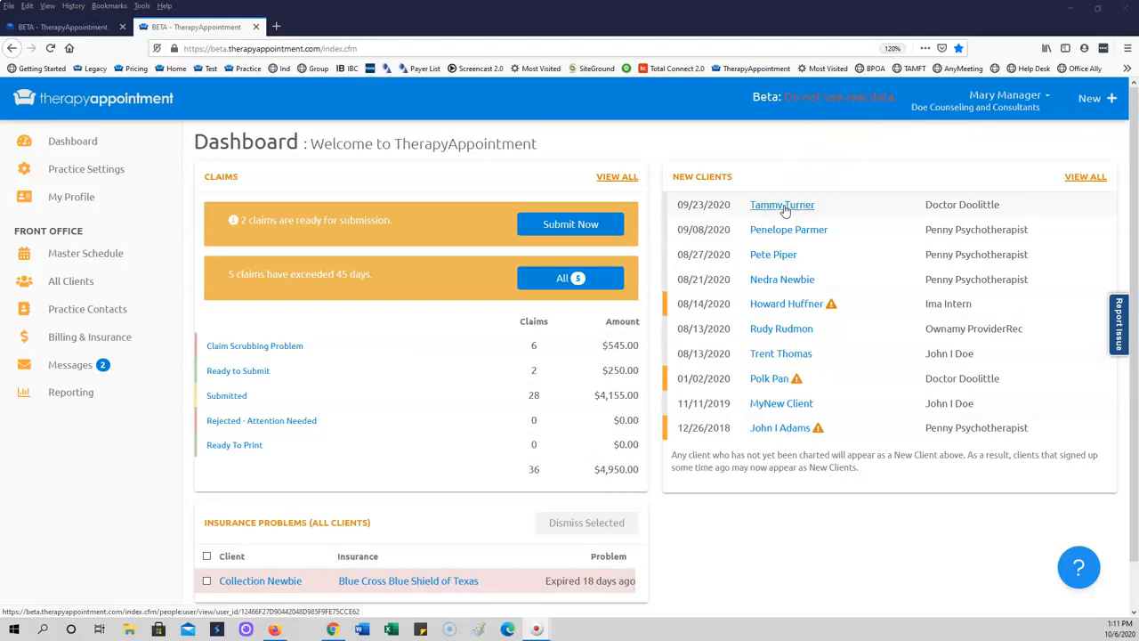
- Review the dashboard's claims, new clients and insurance problems, and open the practice settings
scroll(409, 369, "down", 1)
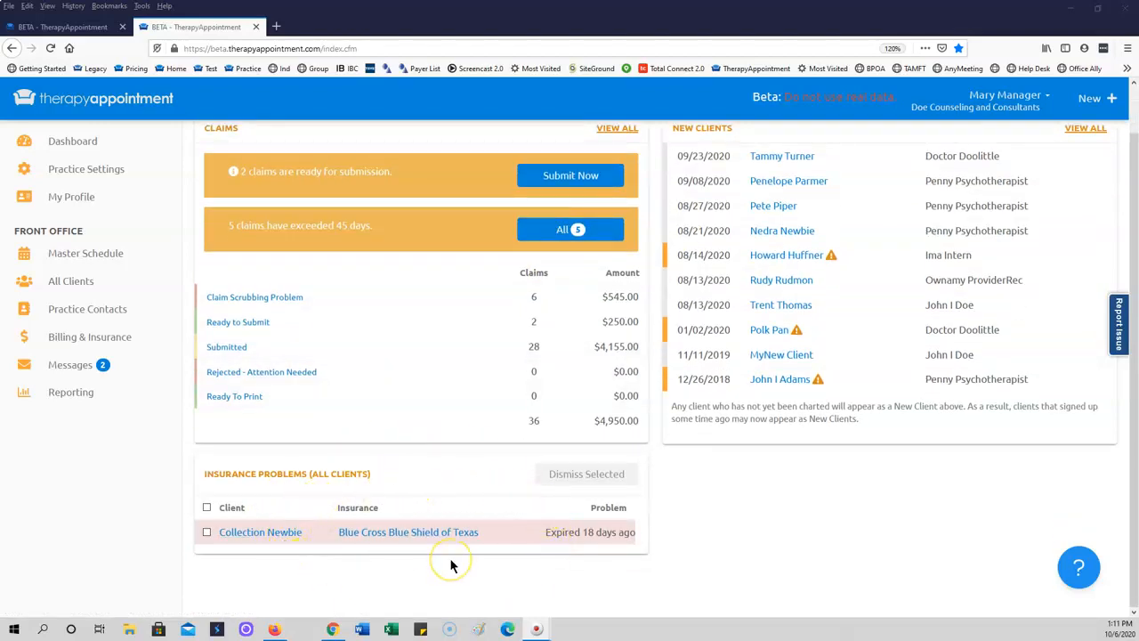
scroll(451, 564, "up", 1)
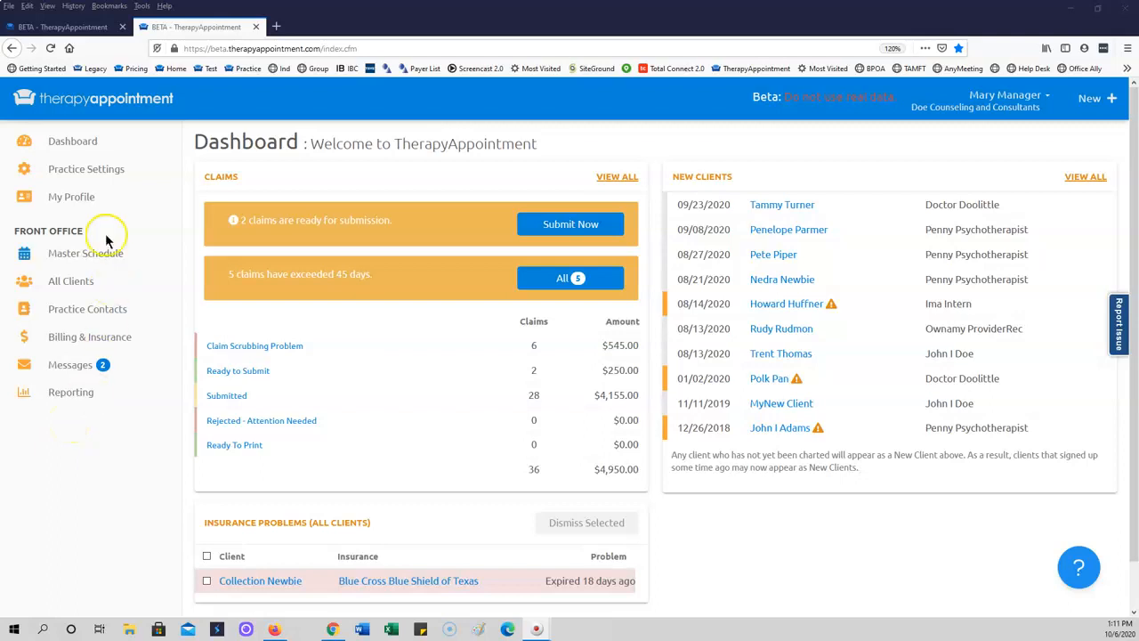
left_click(87, 170)
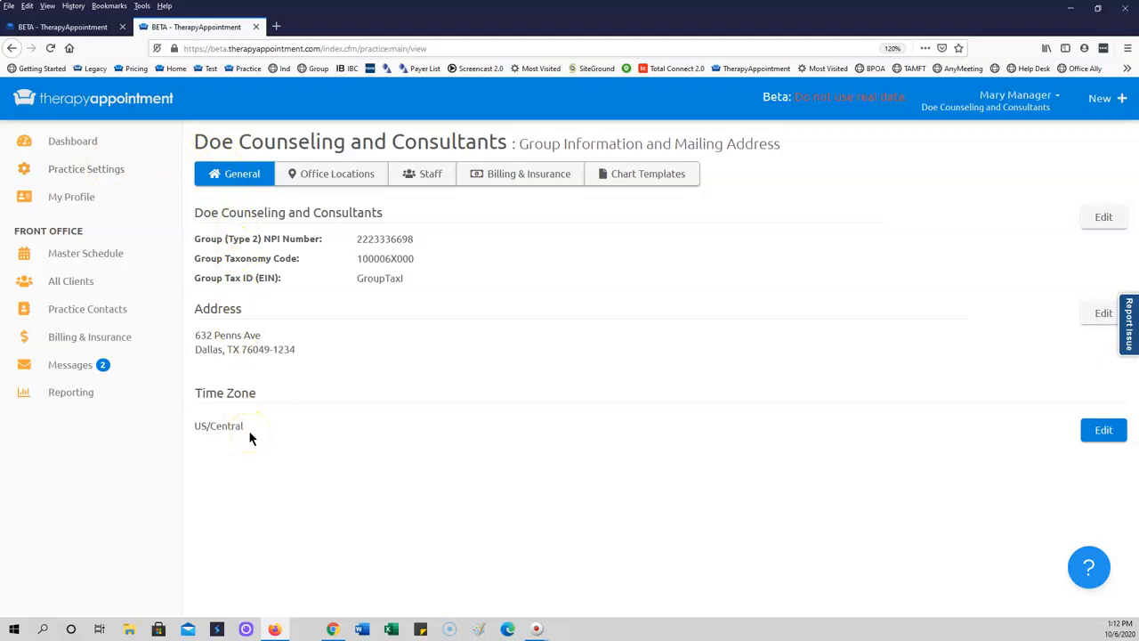
- Open the 2nd Street Location for editing from the practice's office locations
left_click(345, 180)
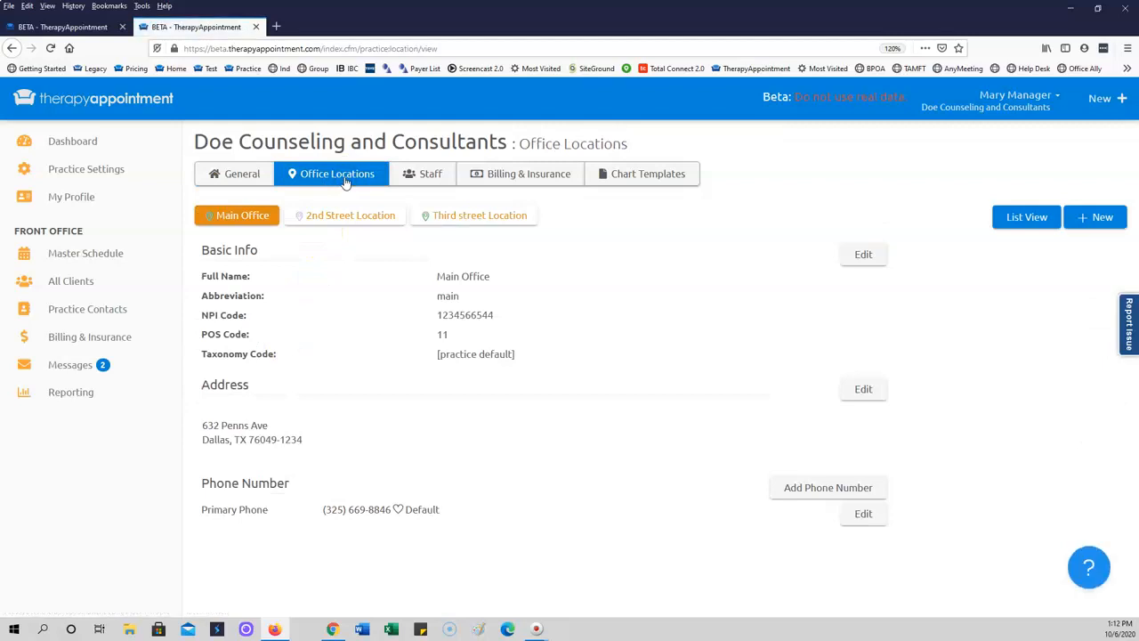
left_click(344, 221)
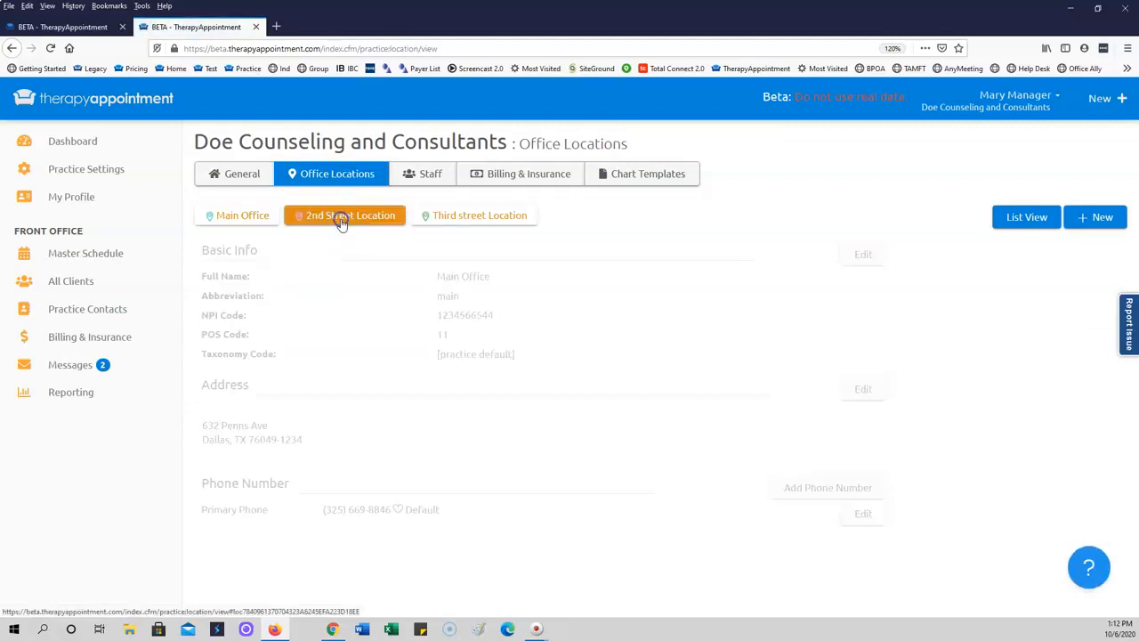
left_click(848, 254)
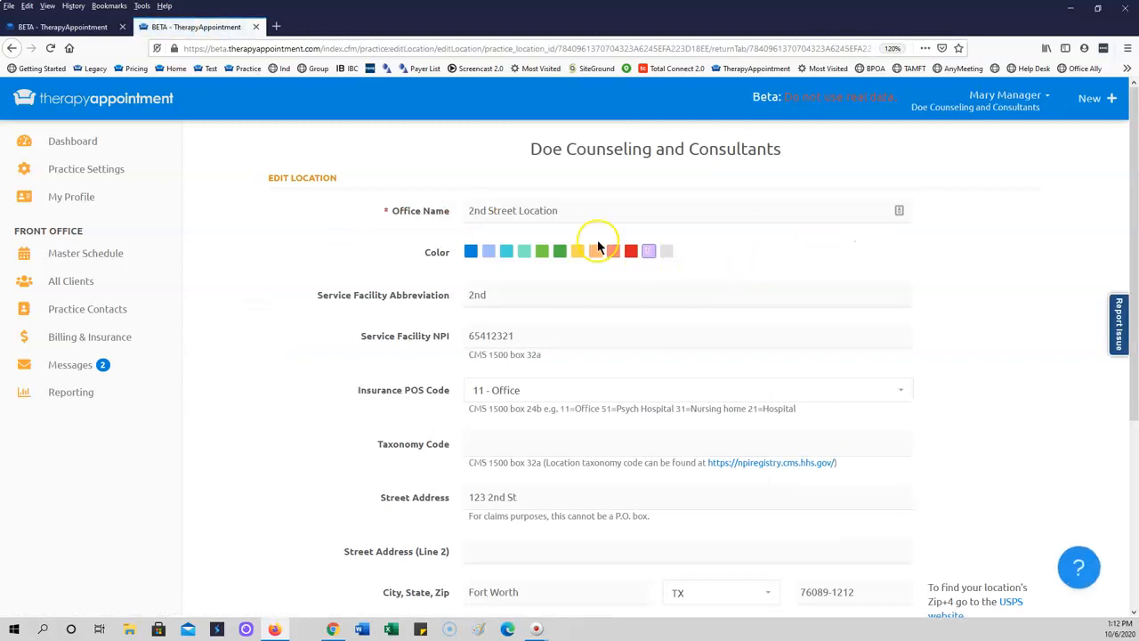
- Look over the practice's staff list and its practice-wide and therapist-specific CPT code settings
left_click(106, 169)
left_click(407, 178)
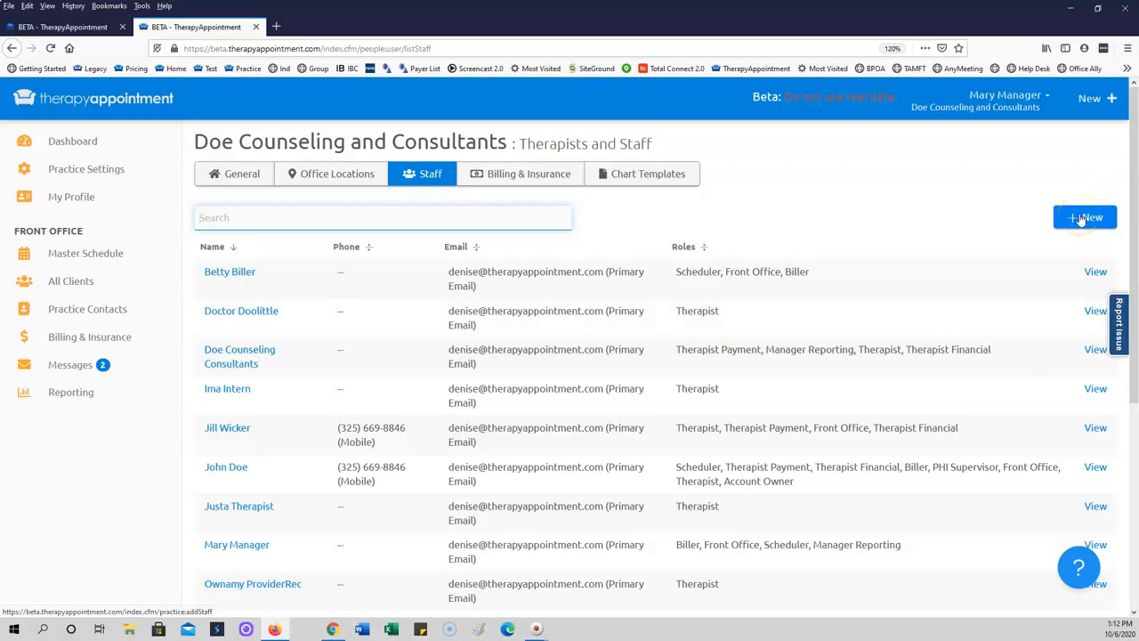
left_click(534, 178)
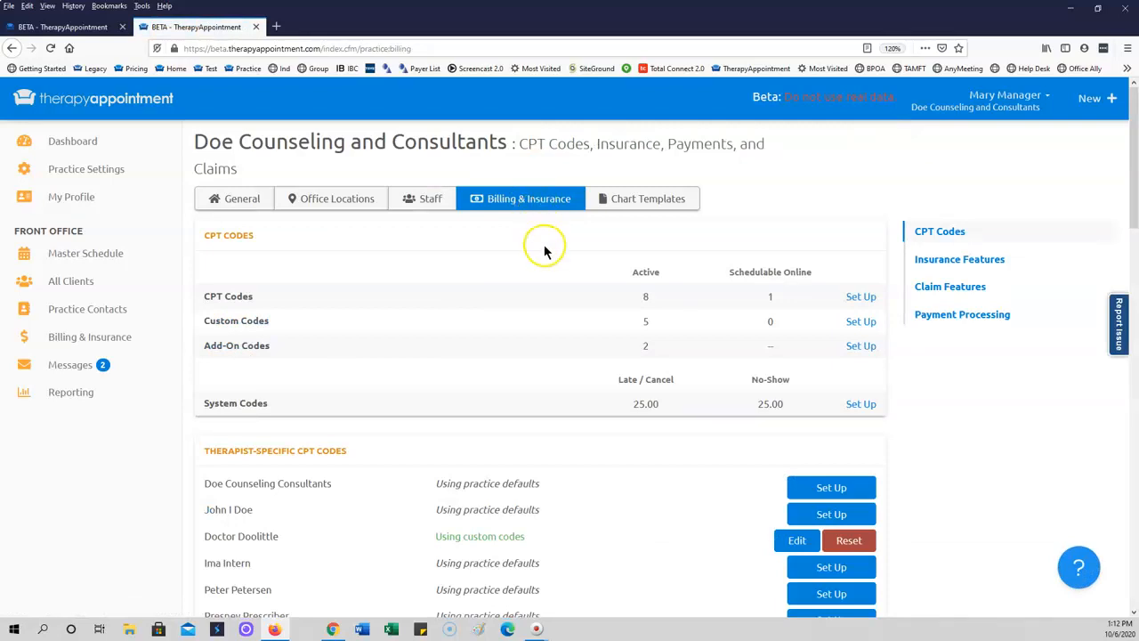
scroll(549, 285, "down", 1)
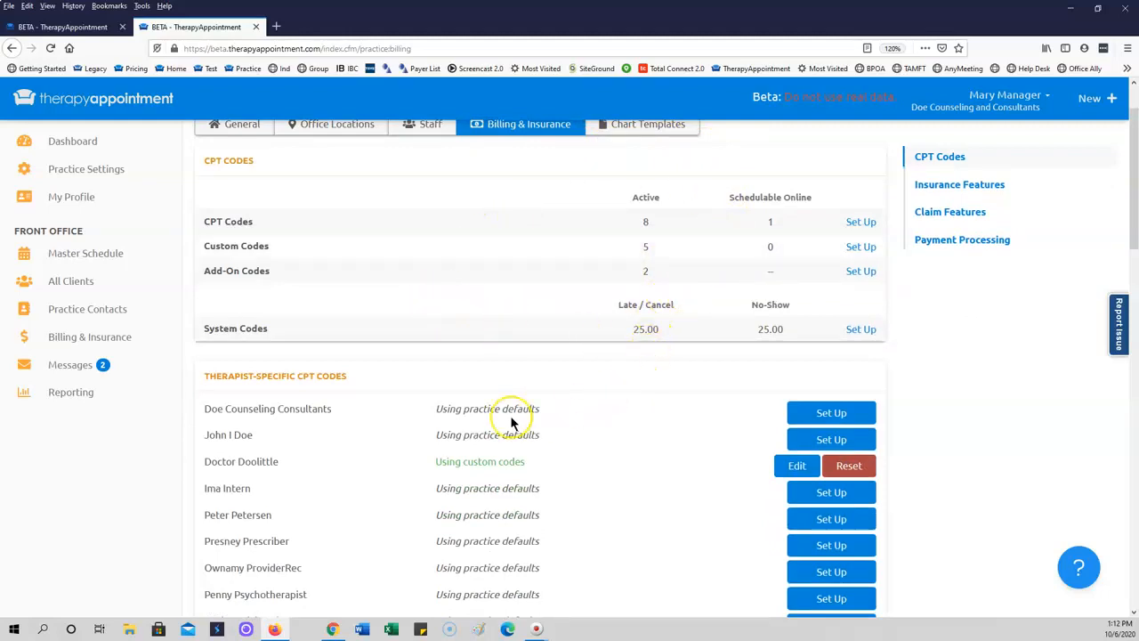
scroll(481, 431, "down", 1)
scroll(485, 436, "up", 1)
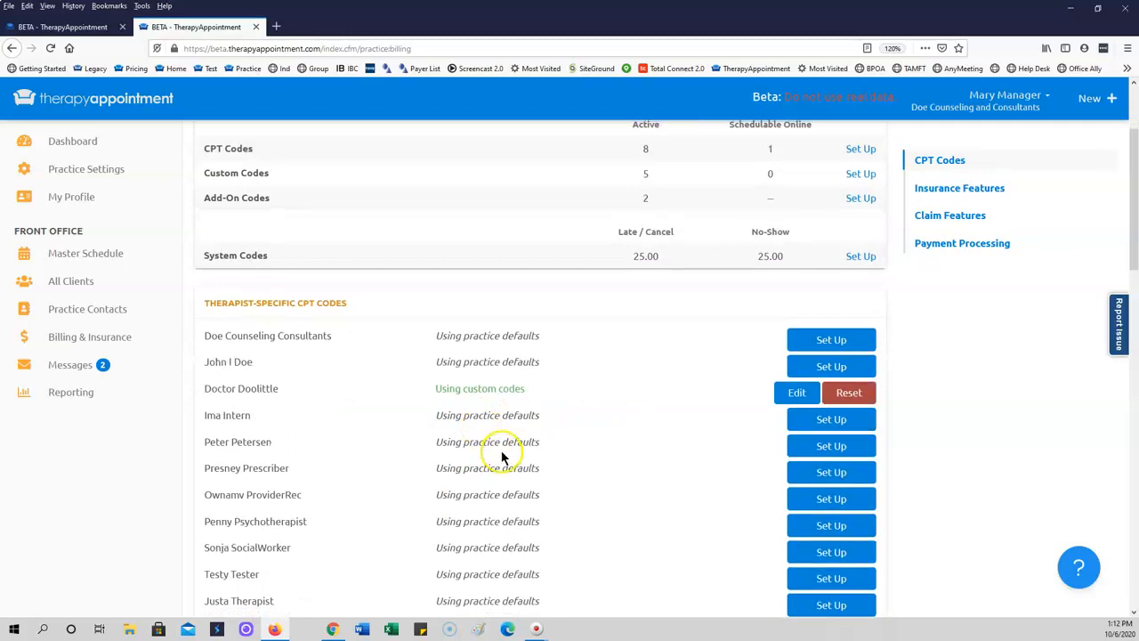
scroll(503, 449, "up", 1)
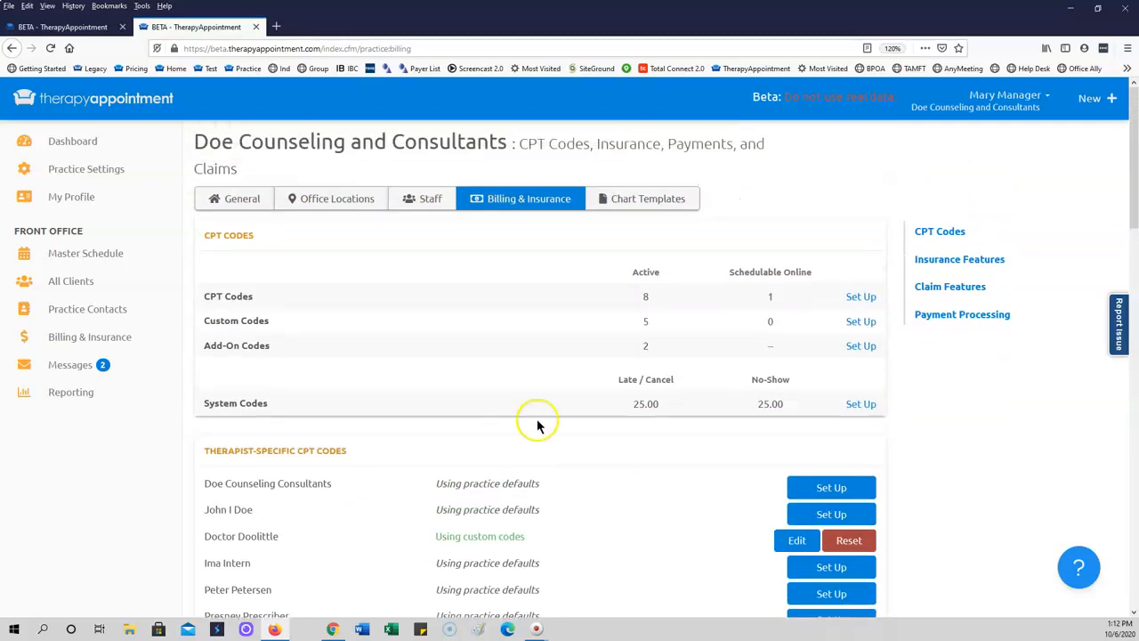
- Review the practice's insurance features, claim features and payment processing settings
left_click(925, 259)
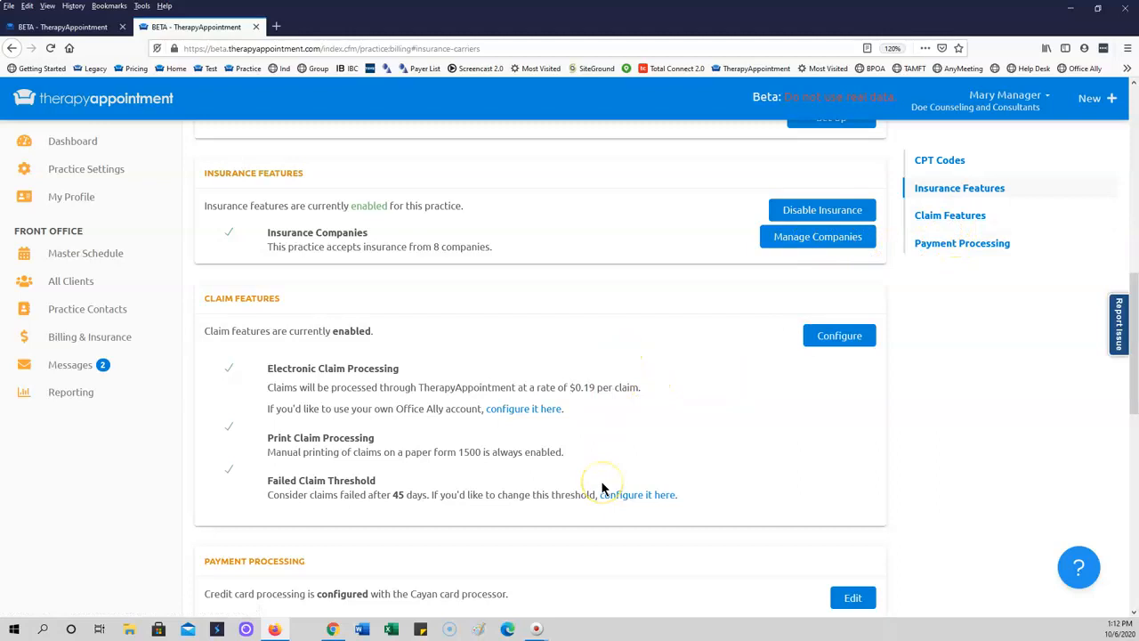
left_click(941, 246)
scroll(620, 346, "down", 3)
scroll(618, 348, "up", 2)
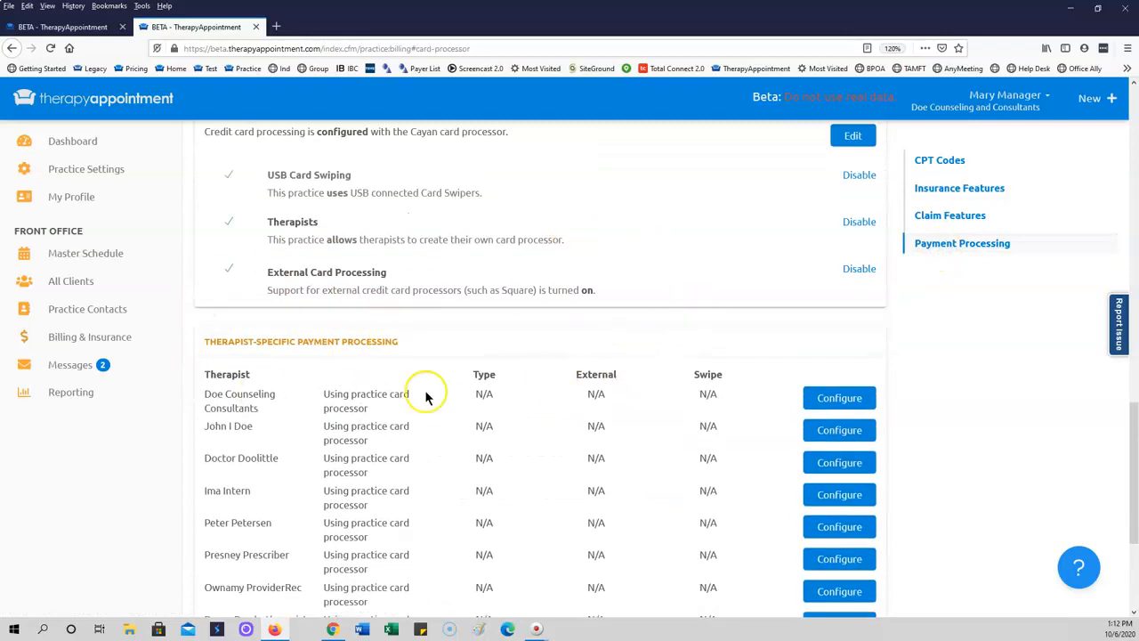
scroll(601, 388, "up", 4)
scroll(601, 390, "up", 10)
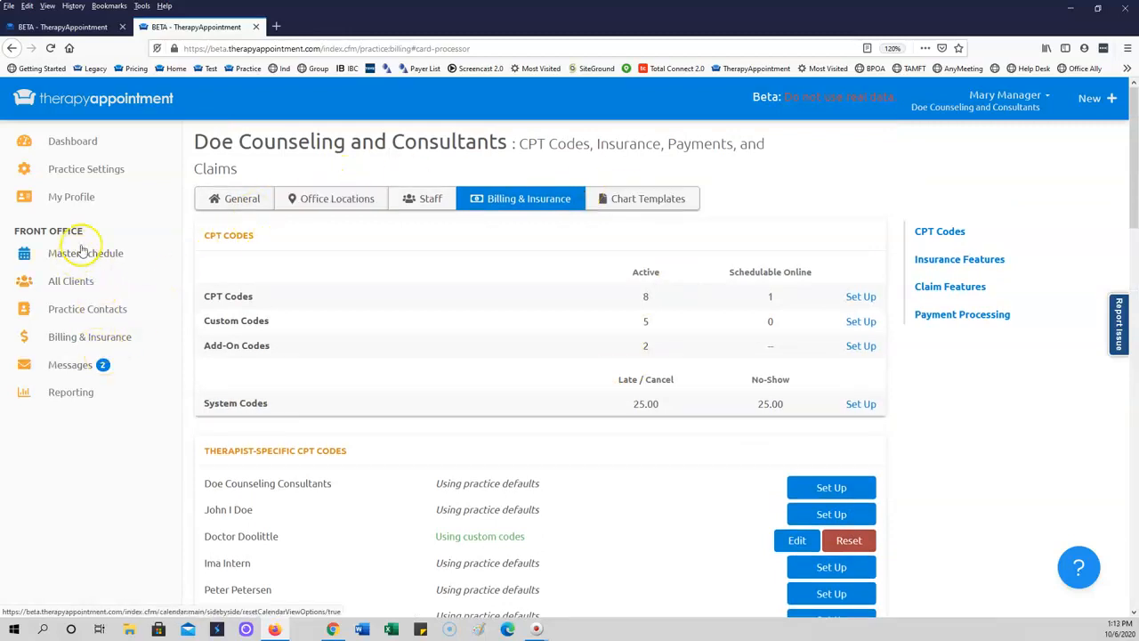
- Open your own profile and view the assigned system roles
left_click(78, 199)
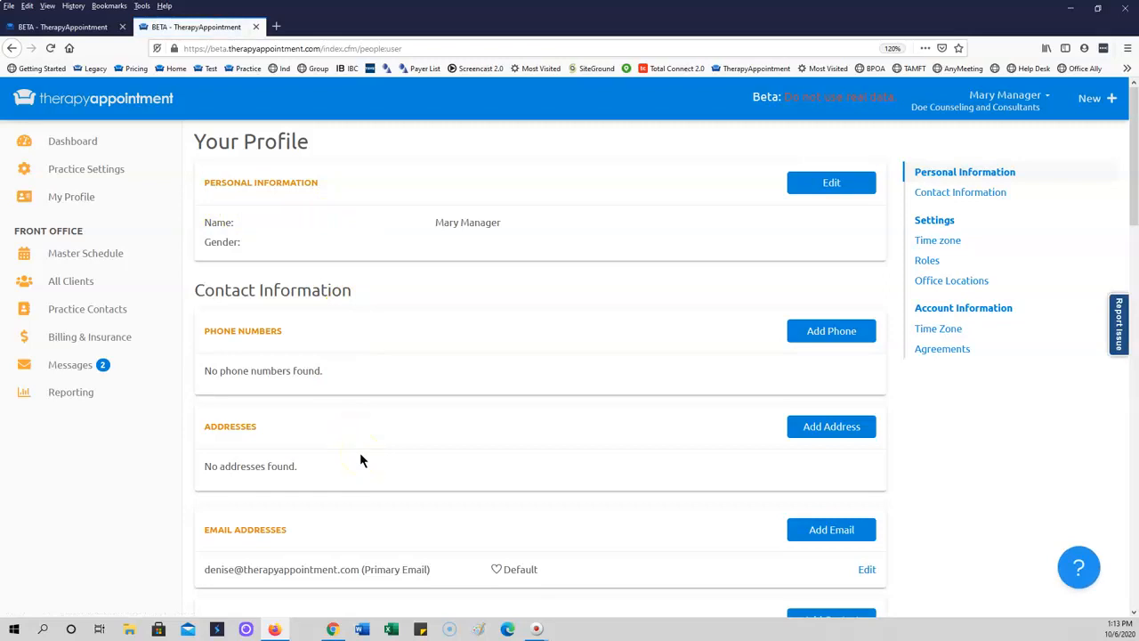
left_click(927, 260)
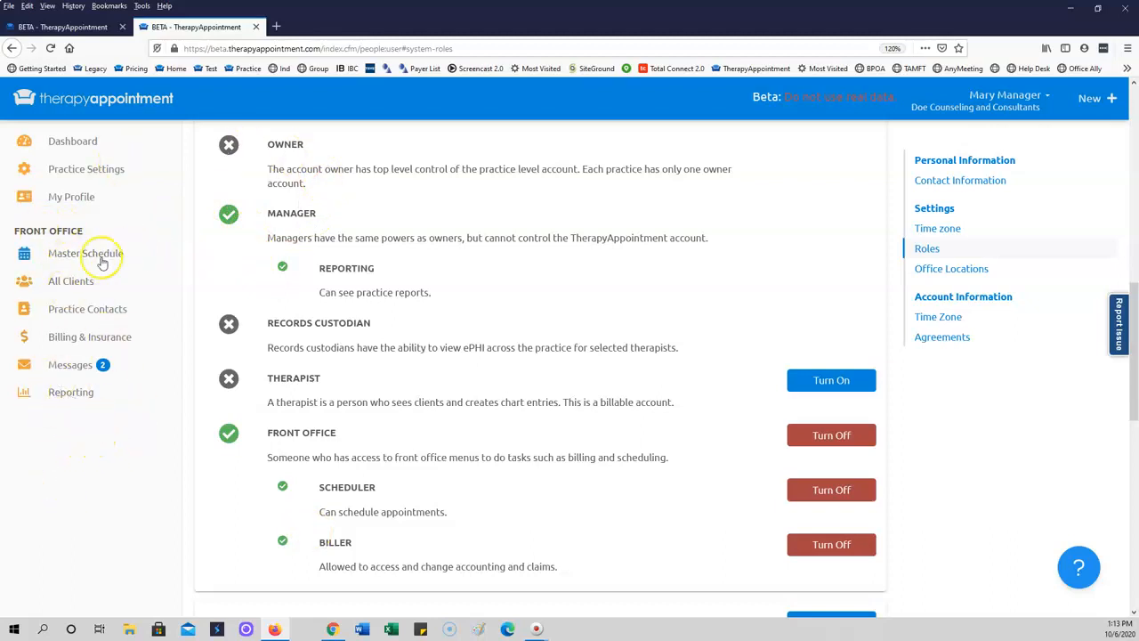
- Open the practice-wide reporting page and review its charts and available financial, business and demographic reports
left_click(69, 394)
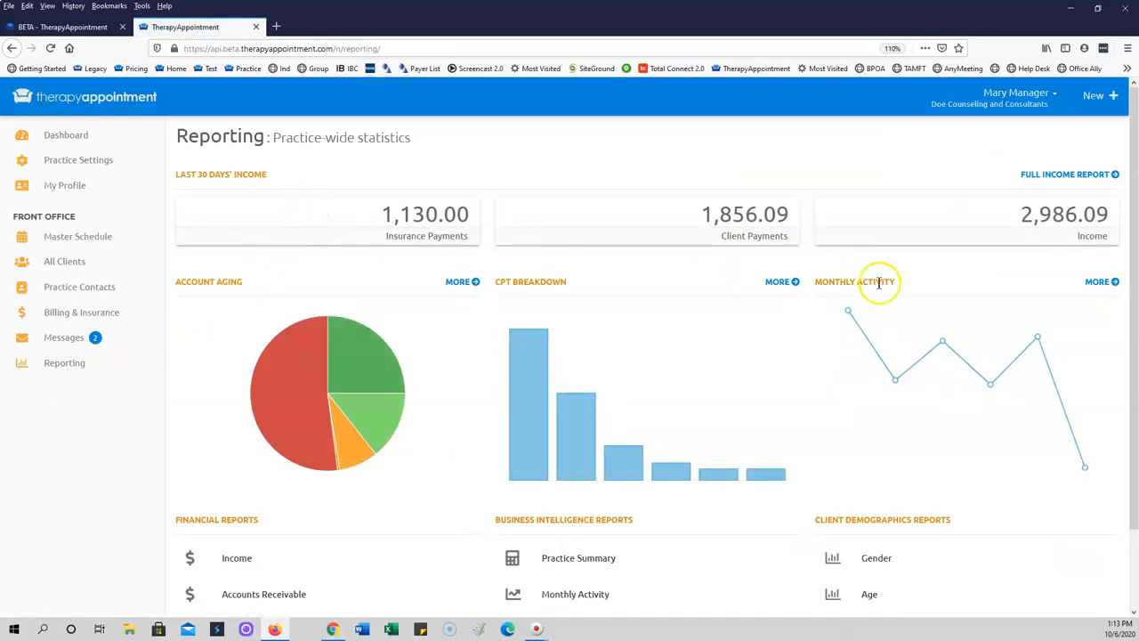
scroll(872, 378, "down", 2)
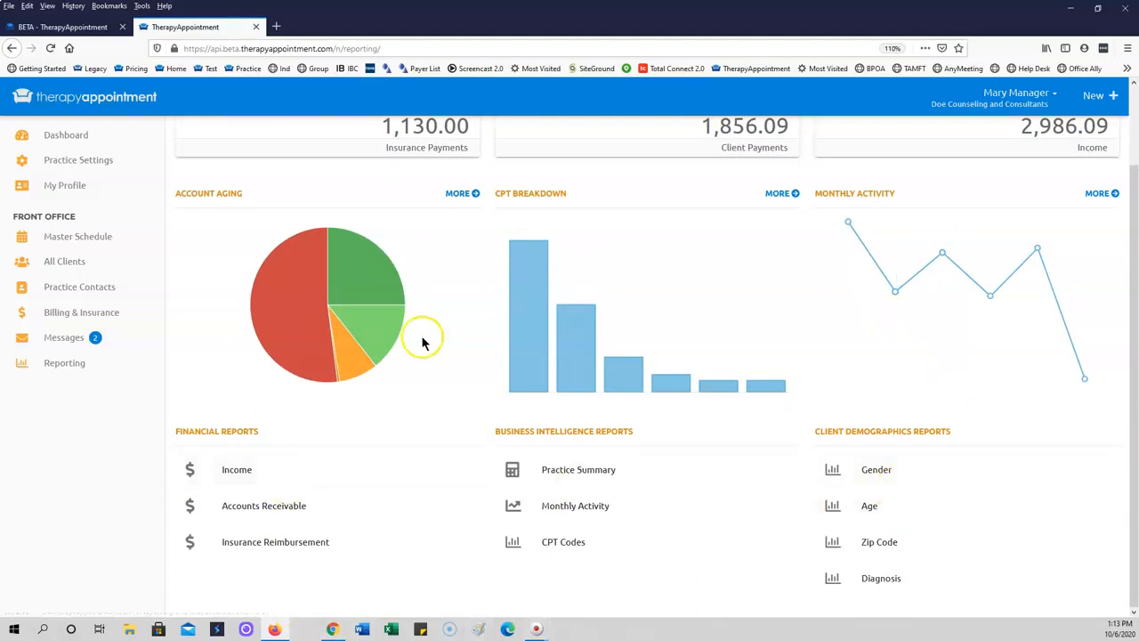
scroll(390, 413, "up", 1)
scroll(390, 414, "up", 1)
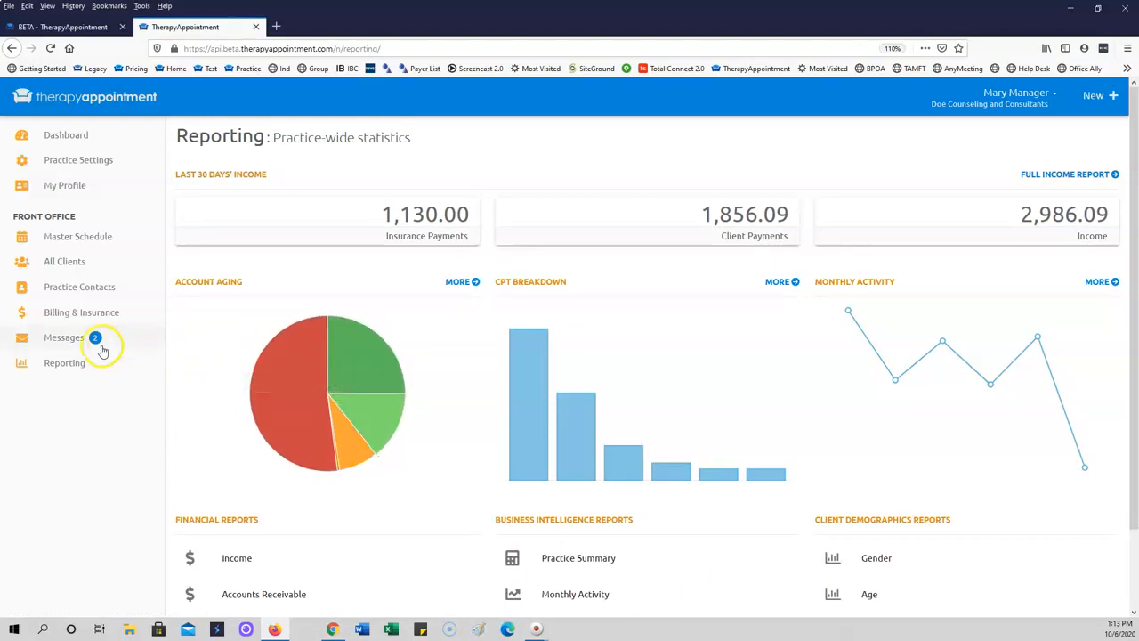
- Start a new message from the message inbox and add a therapist as a recipient
left_click(66, 339)
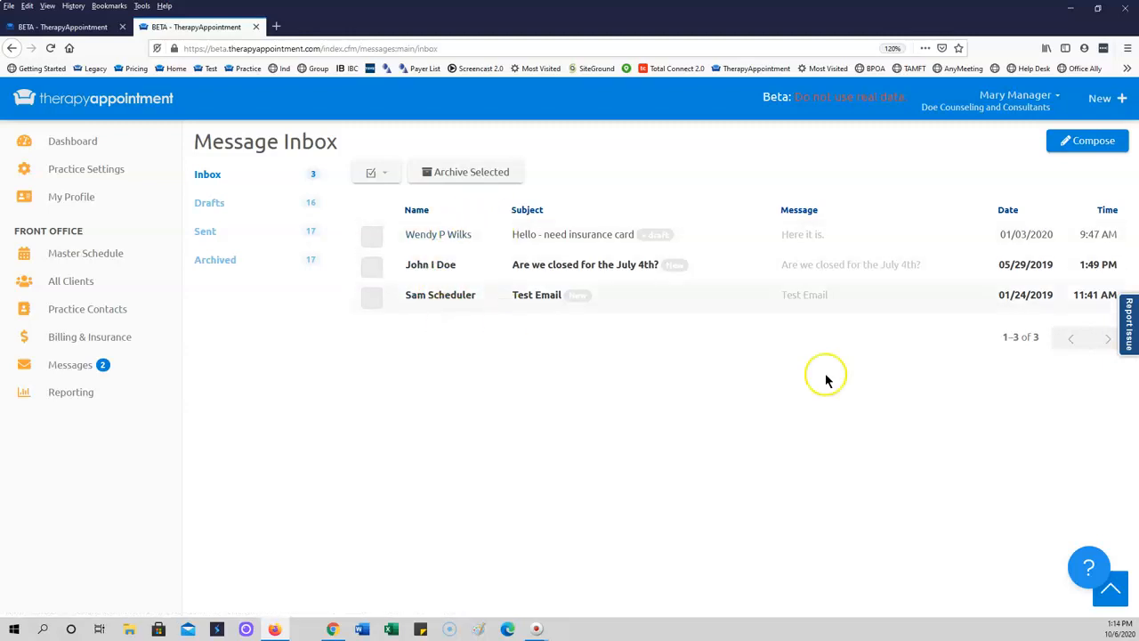
left_click(1076, 147)
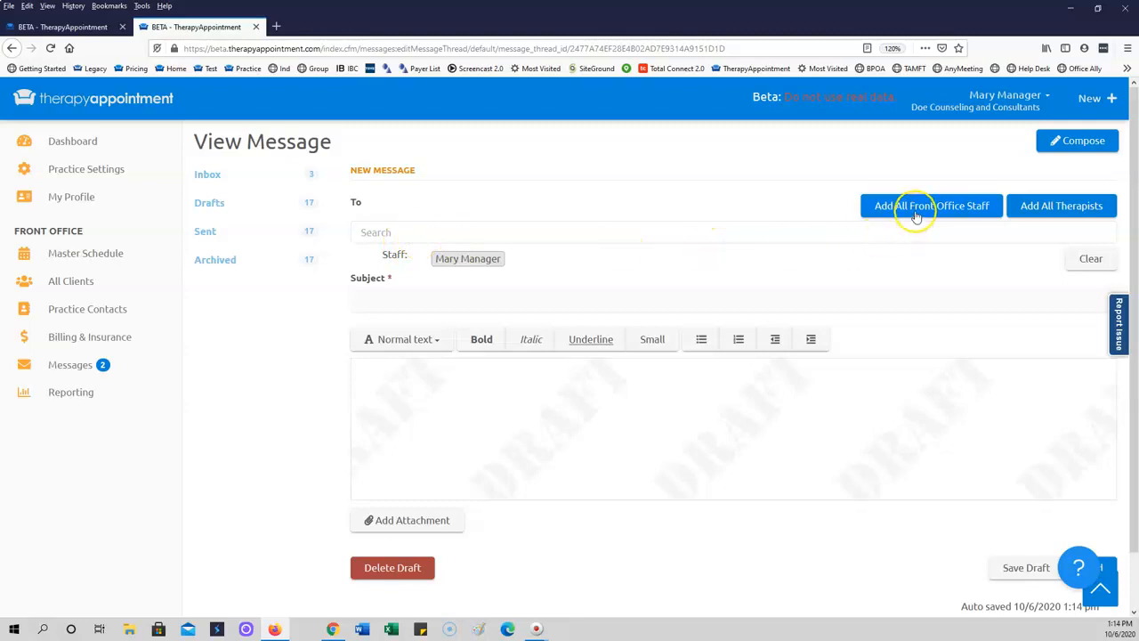
left_click(1100, 216)
left_click(444, 215)
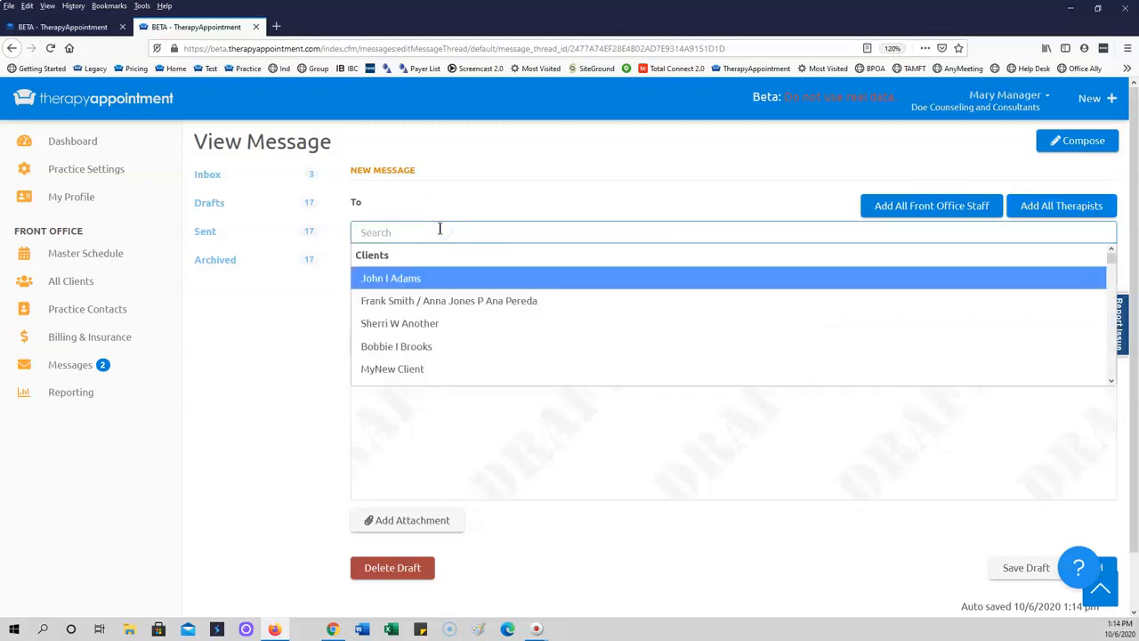
type("joh")
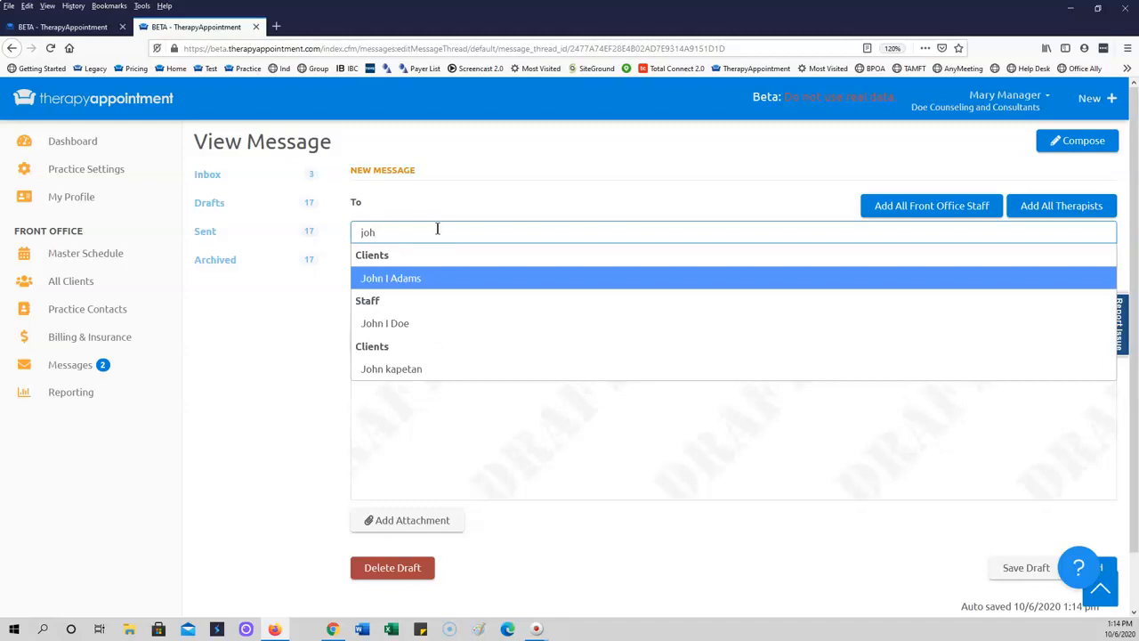
left_click(395, 280)
left_click(394, 323)
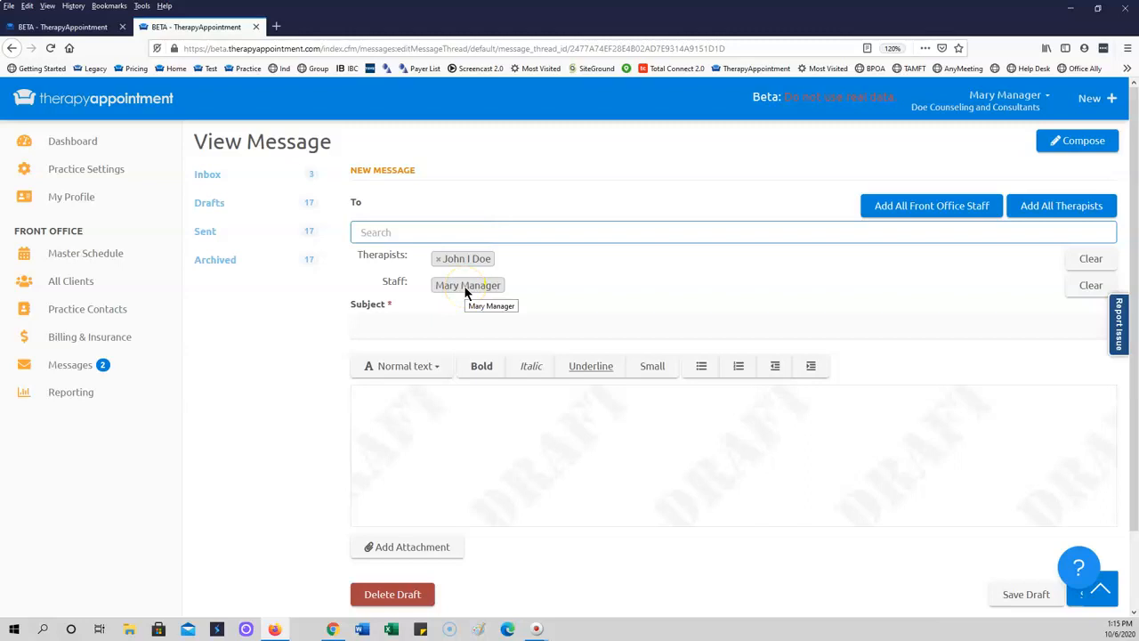
- Examine the new message's subject, body and attachment options, and delete the draft
left_click(432, 325)
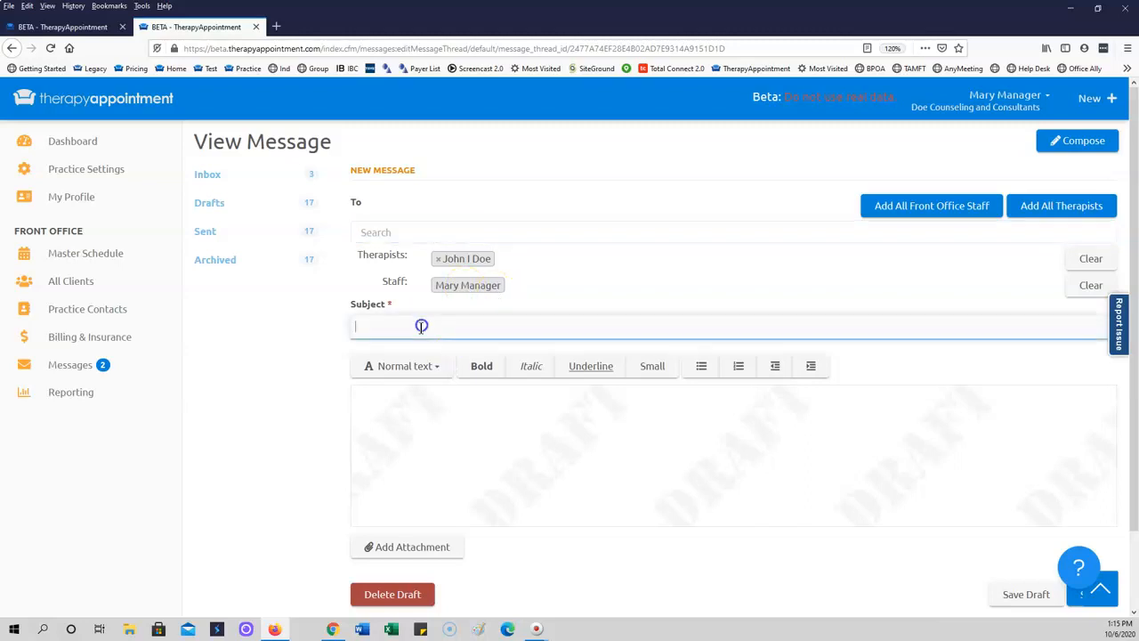
left_click(409, 419)
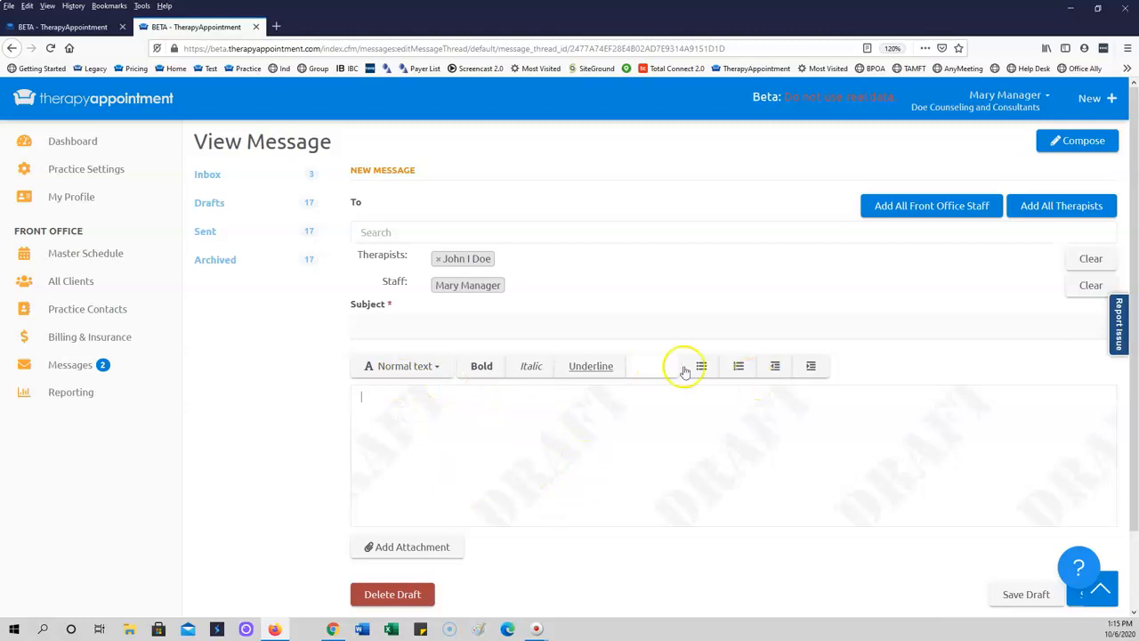
scroll(431, 445, "down", 2)
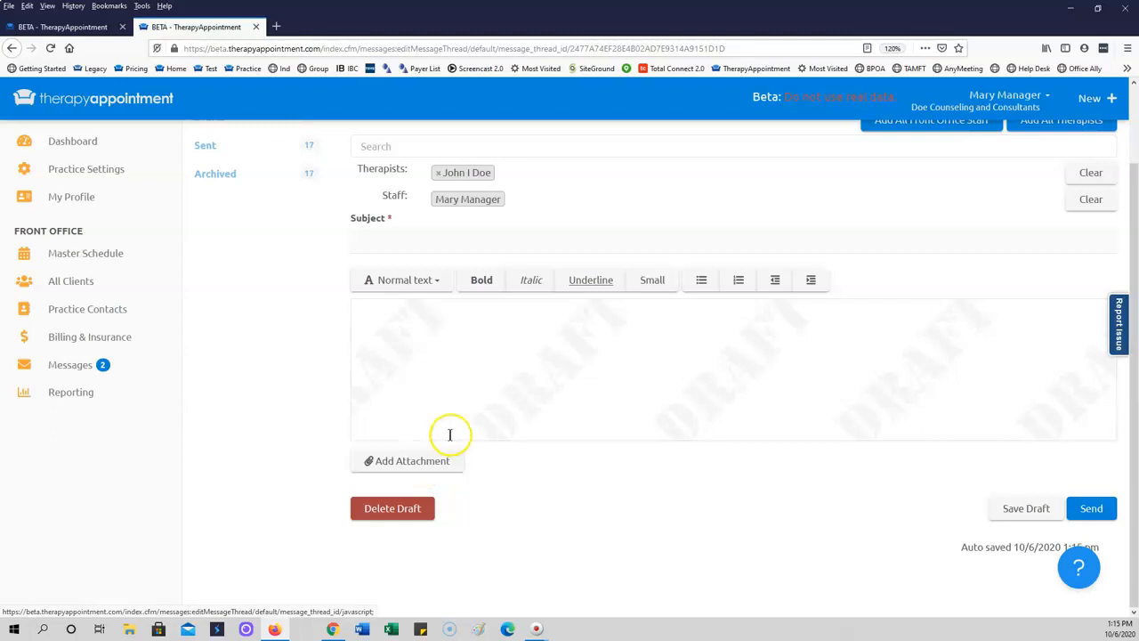
left_click(457, 395)
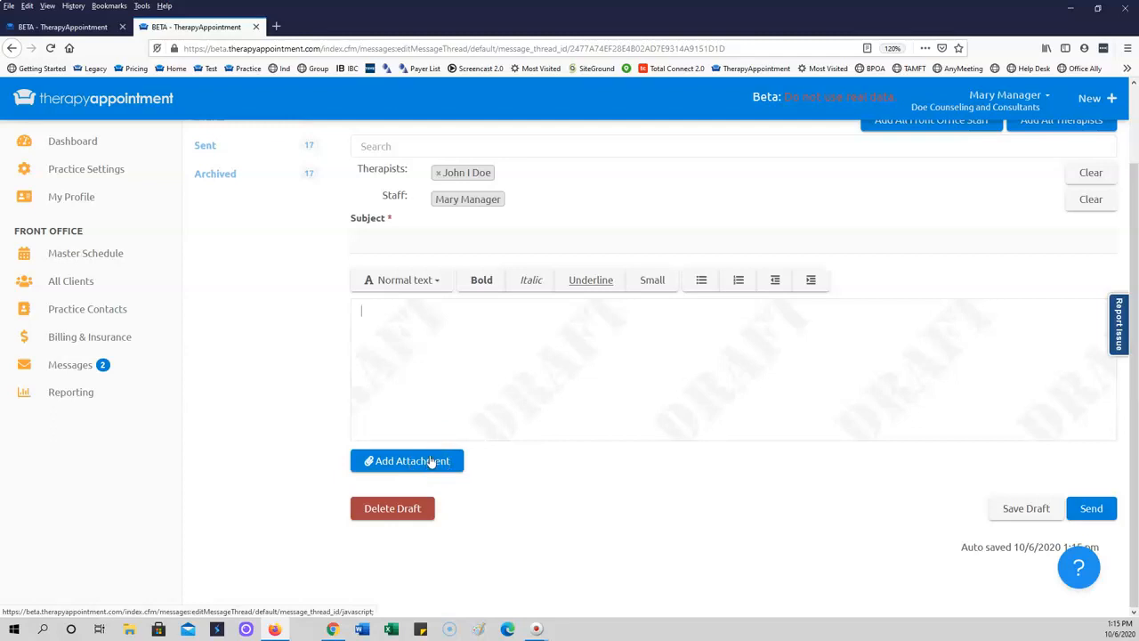
scroll(457, 399, "up", 2)
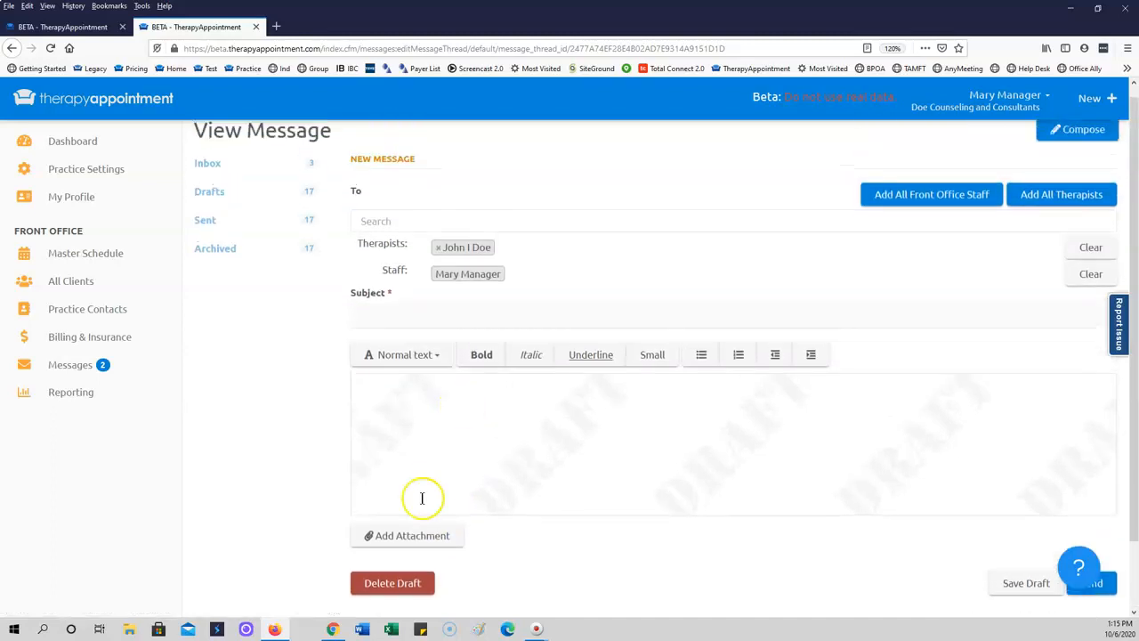
left_click(408, 580)
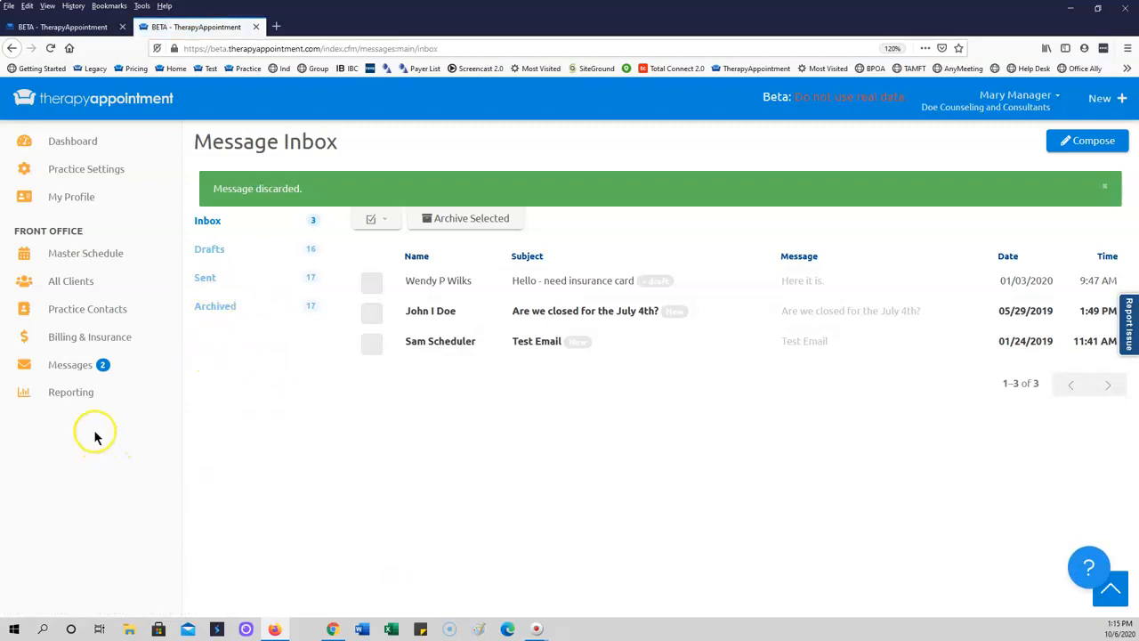
- View the billing account of the client with the 906.00 open balance, and return to the billing overview
left_click(76, 339)
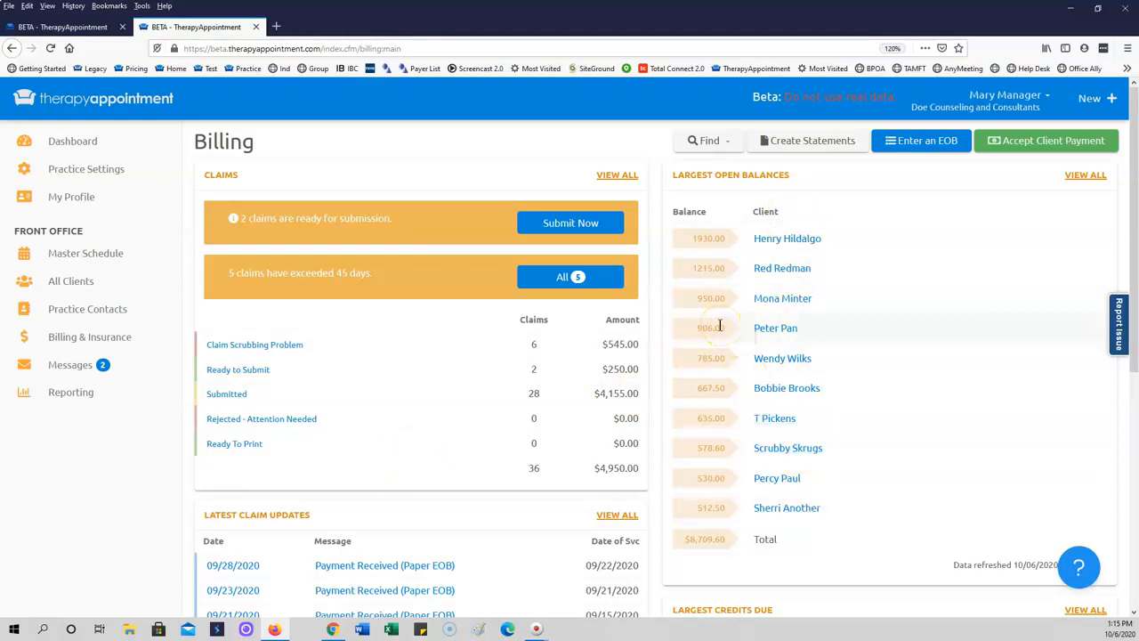
left_click(790, 335)
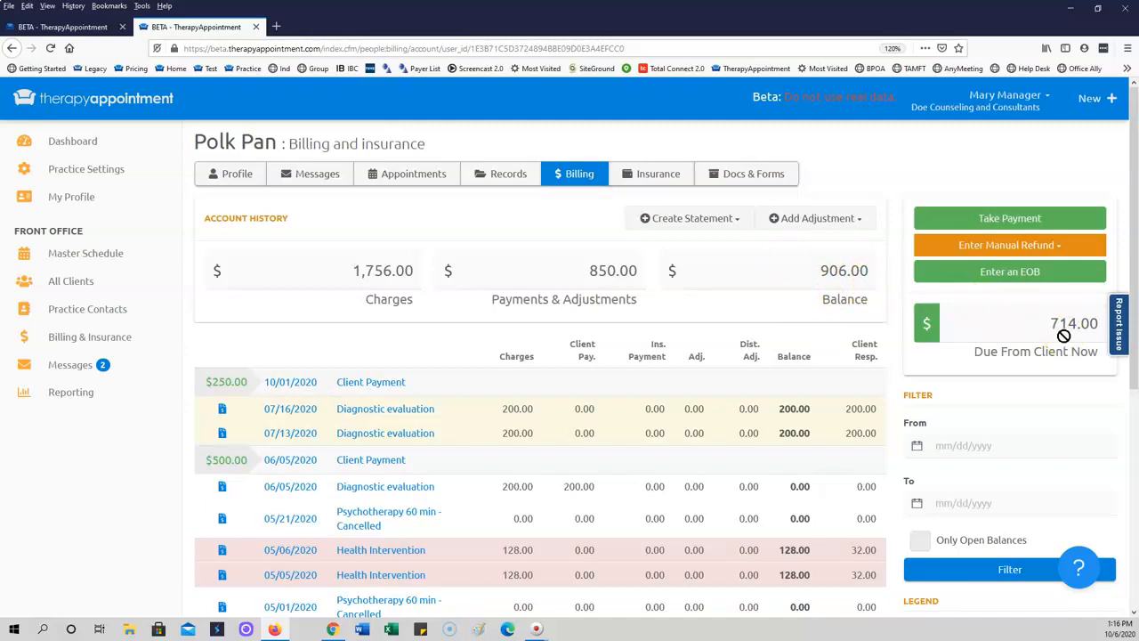
left_click(67, 396)
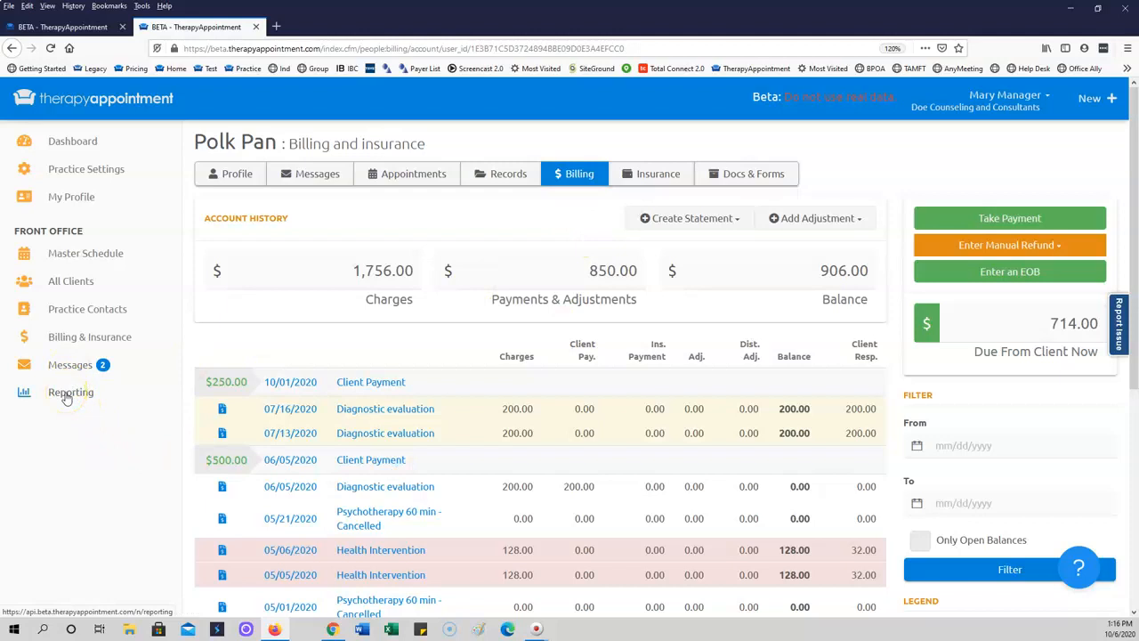
left_click(1002, 223)
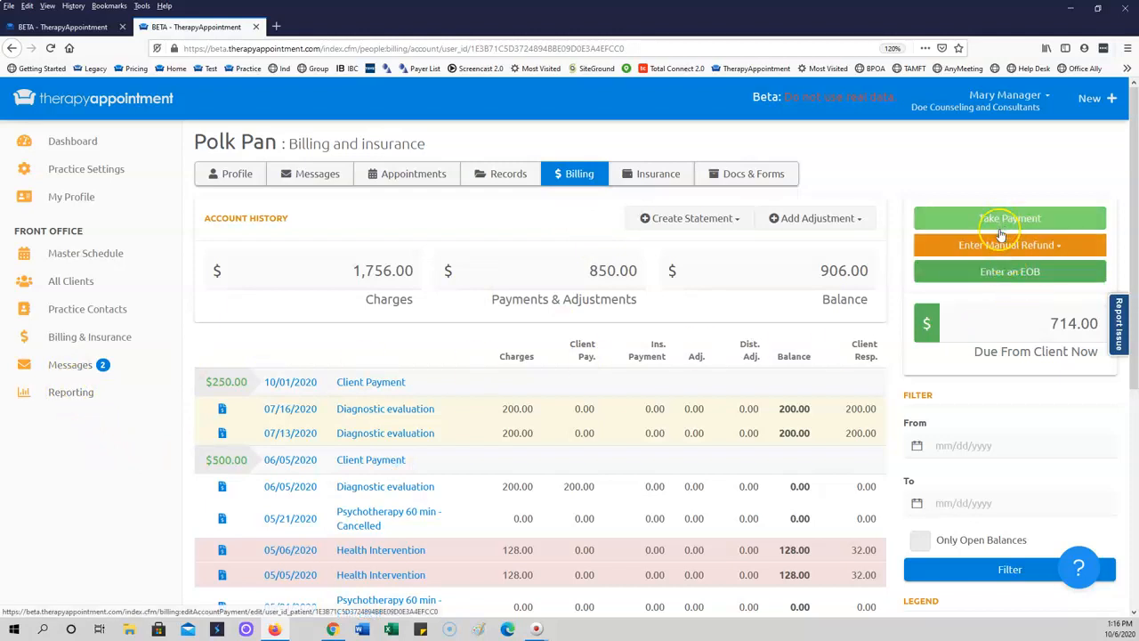
left_click(80, 363)
left_click(80, 343)
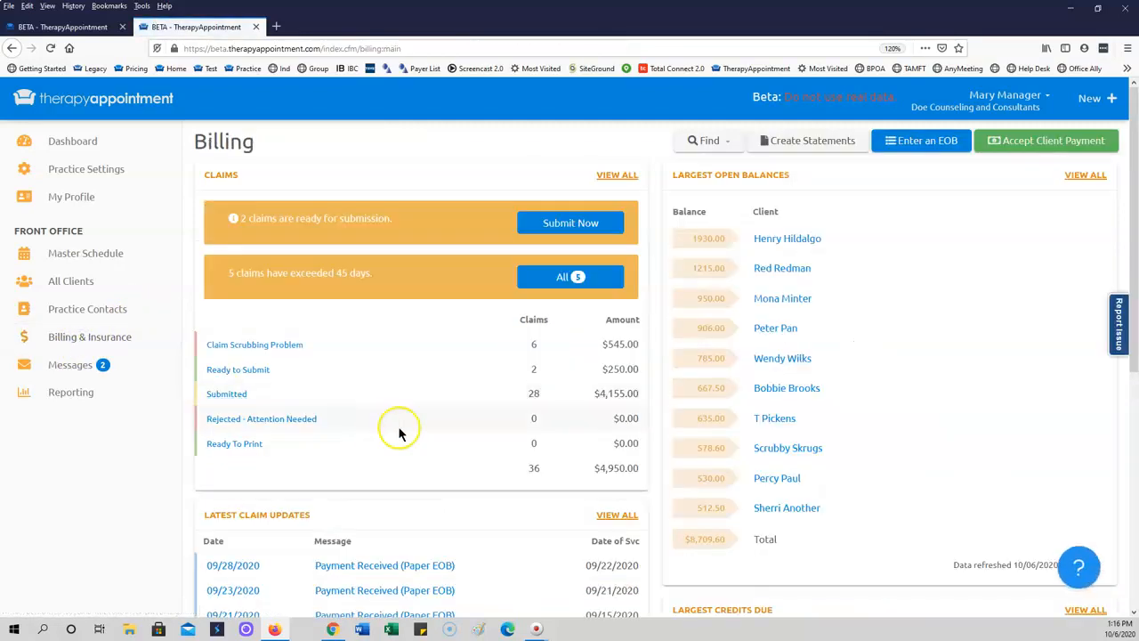
- Review the billing overview's claim updates, insurance problems, largest credits due and account statements
scroll(698, 458, "down", 3)
scroll(703, 476, "down", 3)
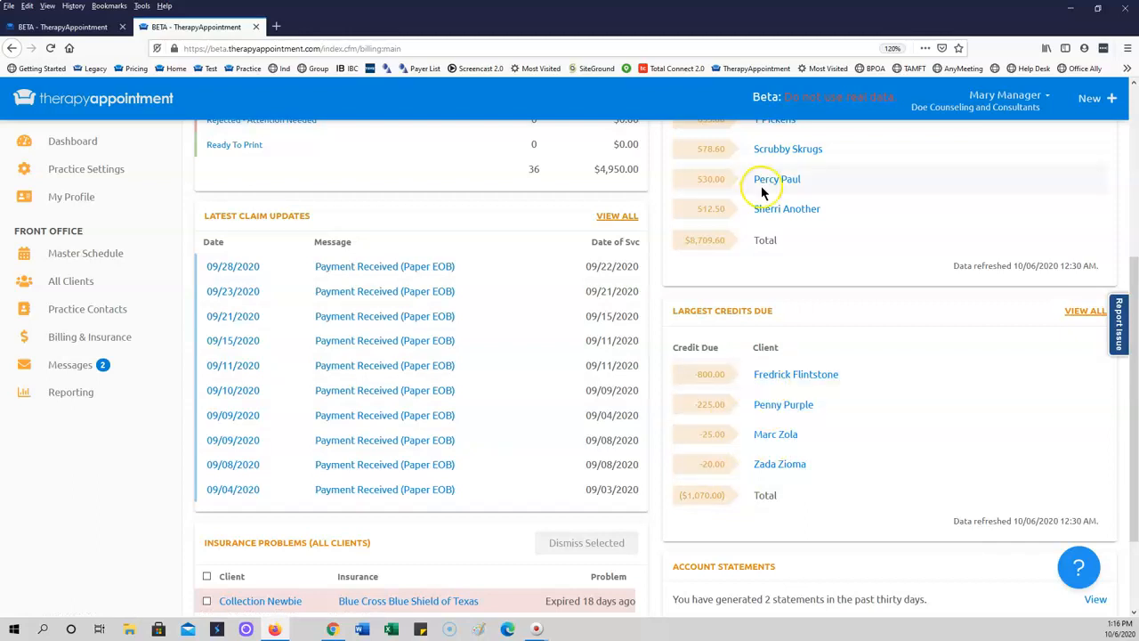
scroll(561, 451, "down", 3)
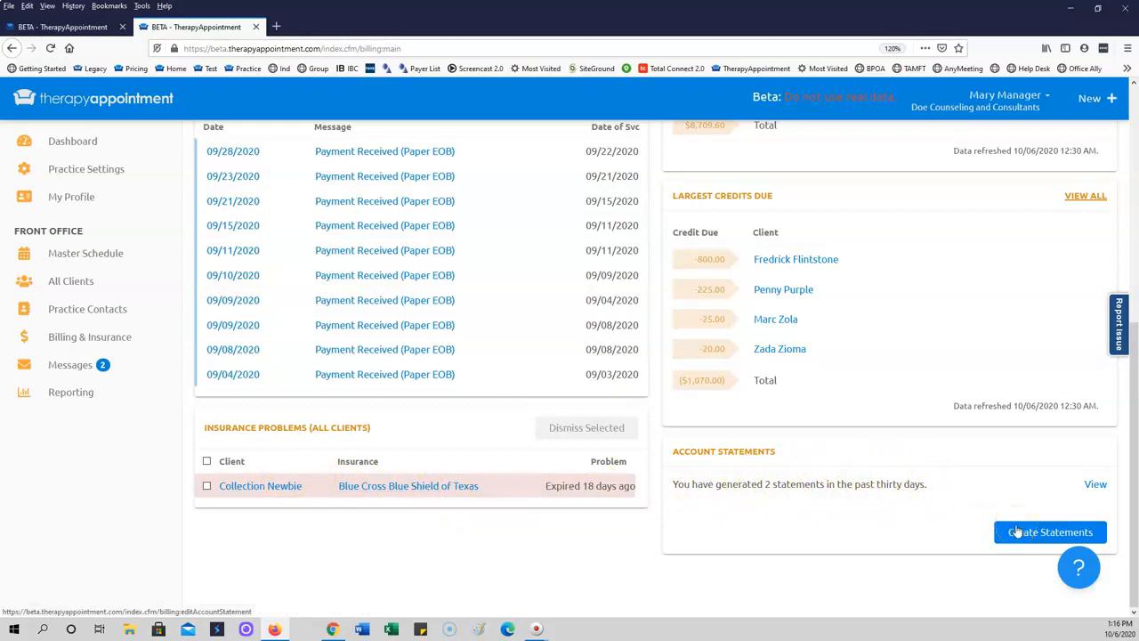
scroll(491, 445, "up", 5)
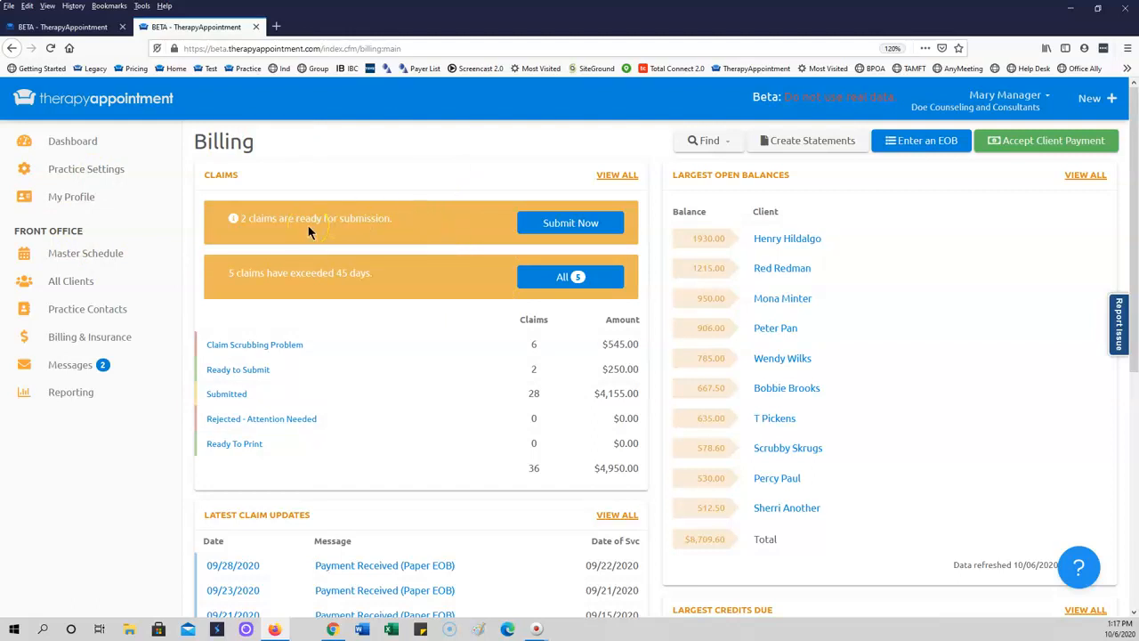
- Among the claims ready for submission, deselect the 10/05/2020 claim and view the 10/01/2020 claim's details before returning to the billing overview
left_click(592, 225)
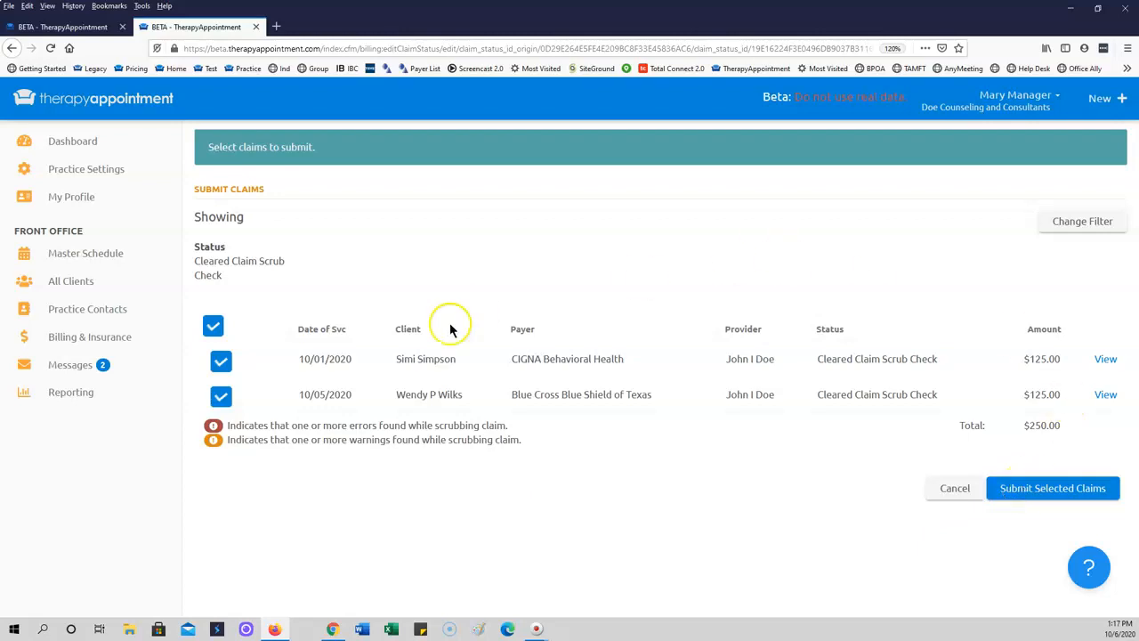
left_click(223, 395)
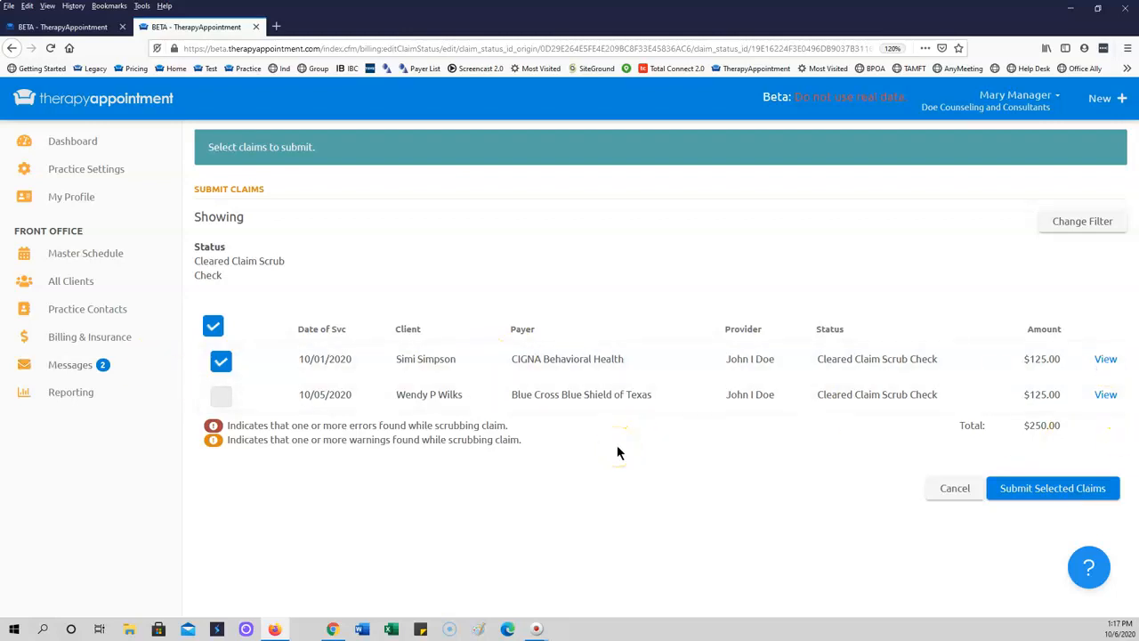
left_click(1105, 359)
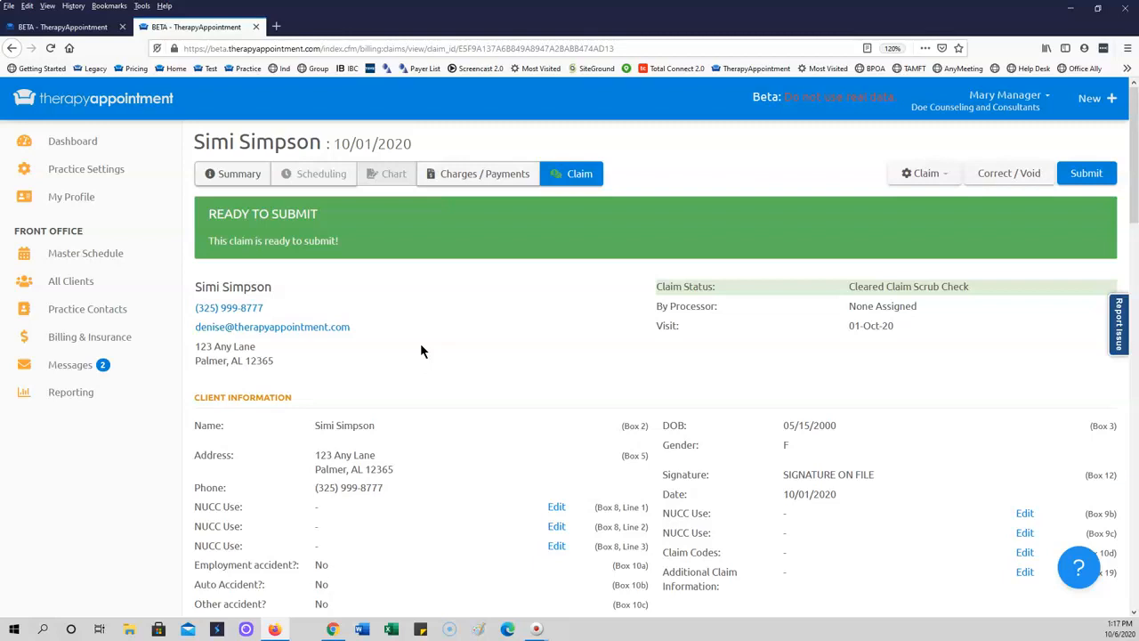
left_click(83, 337)
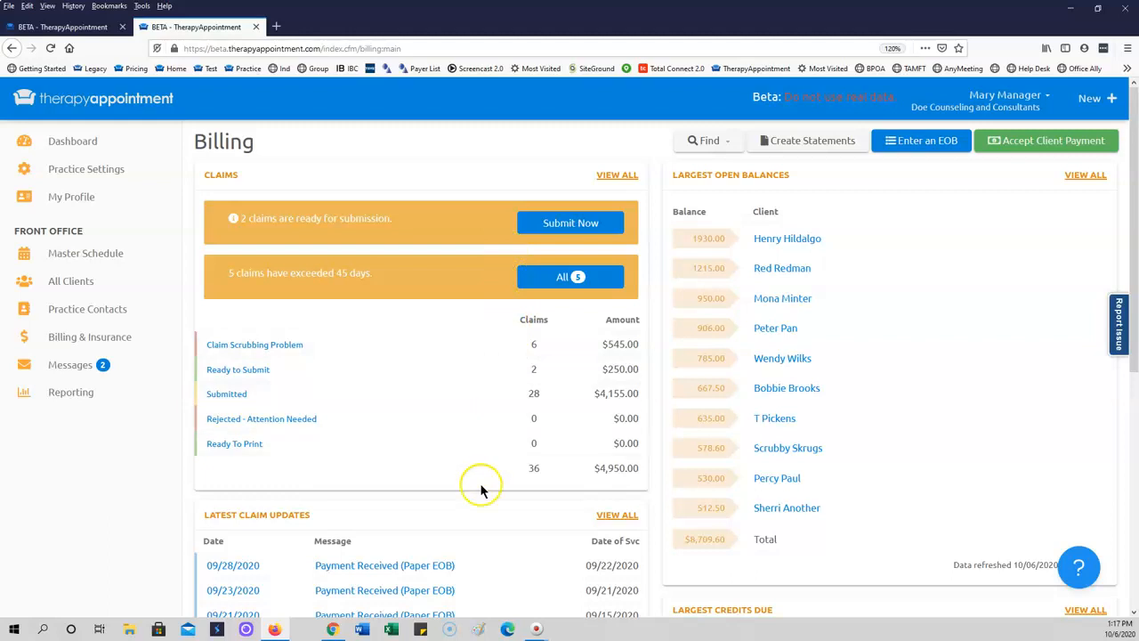
- View the report of submitted claims and return to the billing overview
left_click(221, 394)
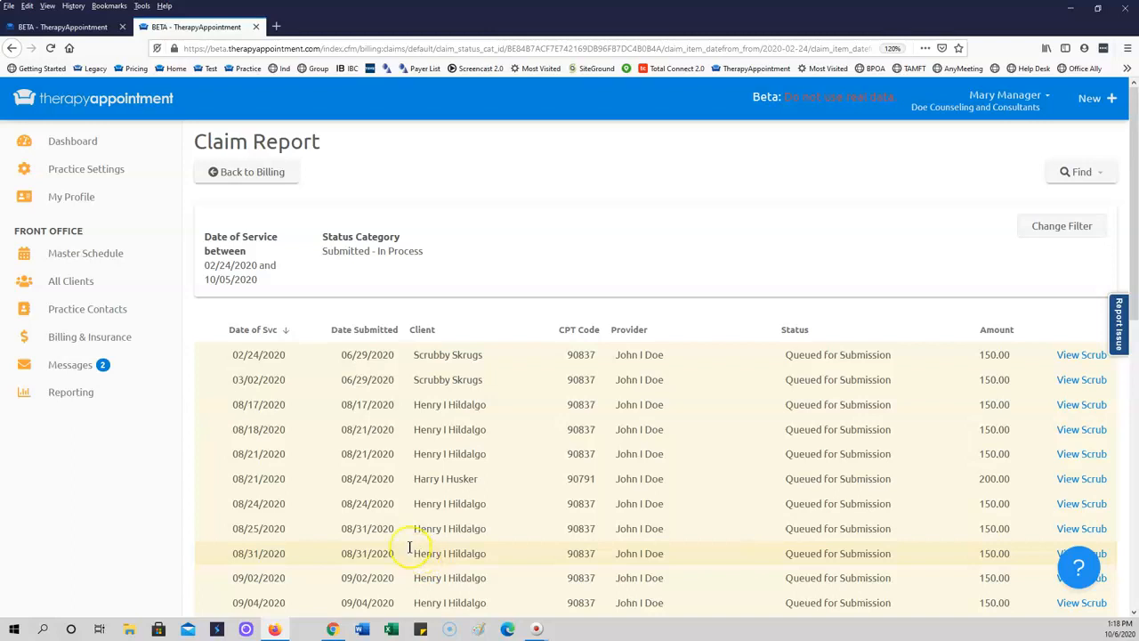
left_click(78, 338)
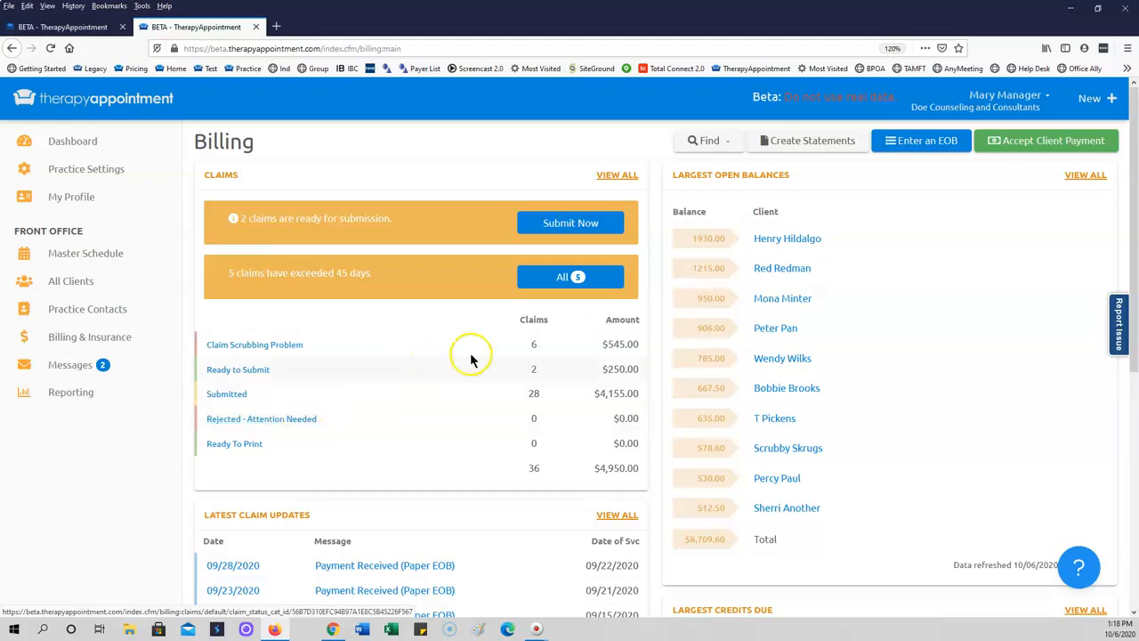
- Find the insurance payments, view the 100.00 CIGNA Behavioral Health payment dated 09/11/2020, and return to the billing overview
left_click(734, 143)
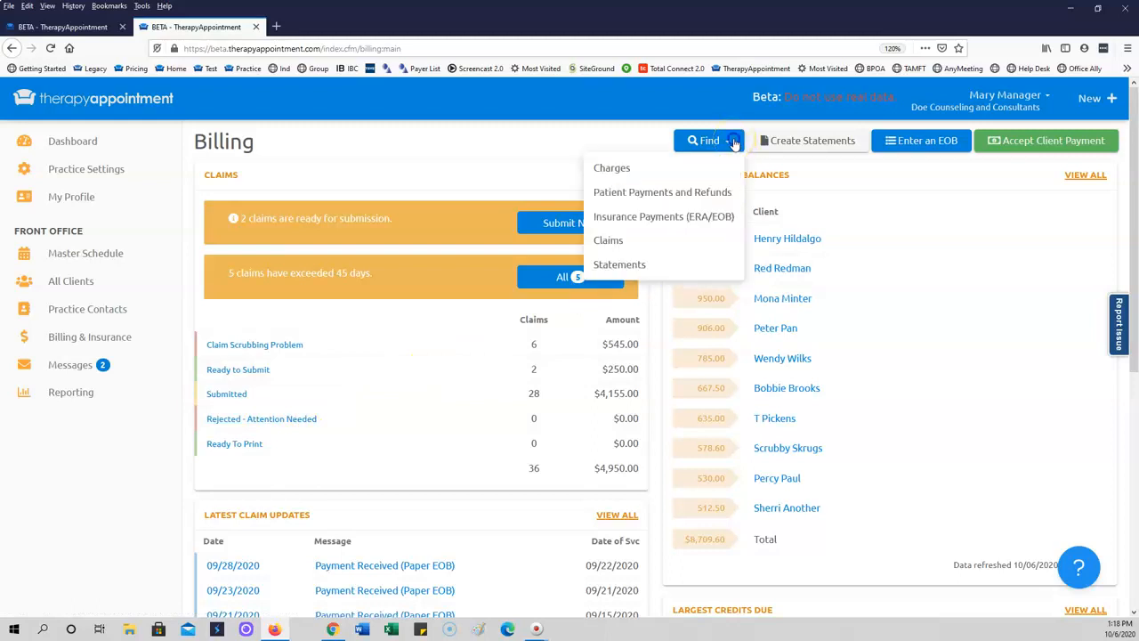
left_click(633, 216)
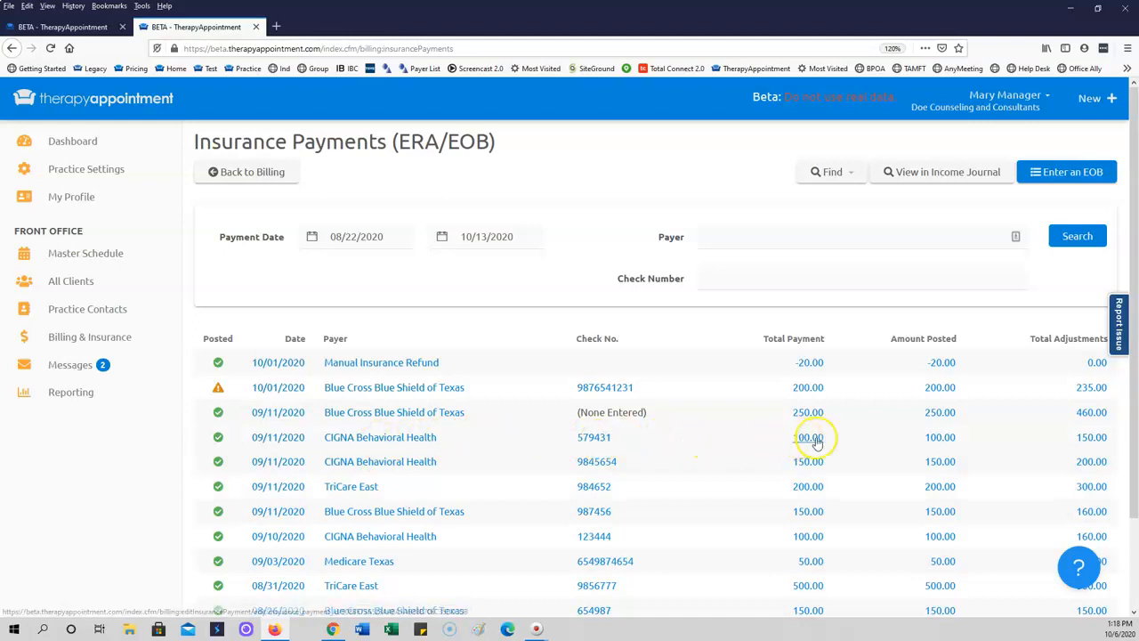
left_click(392, 438)
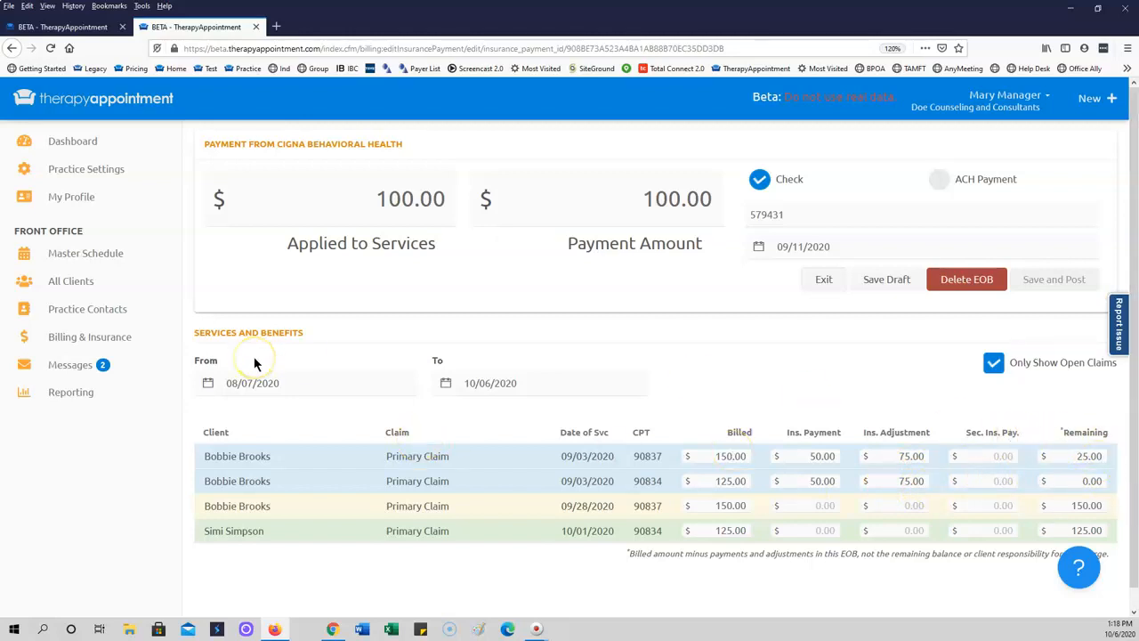
left_click(111, 341)
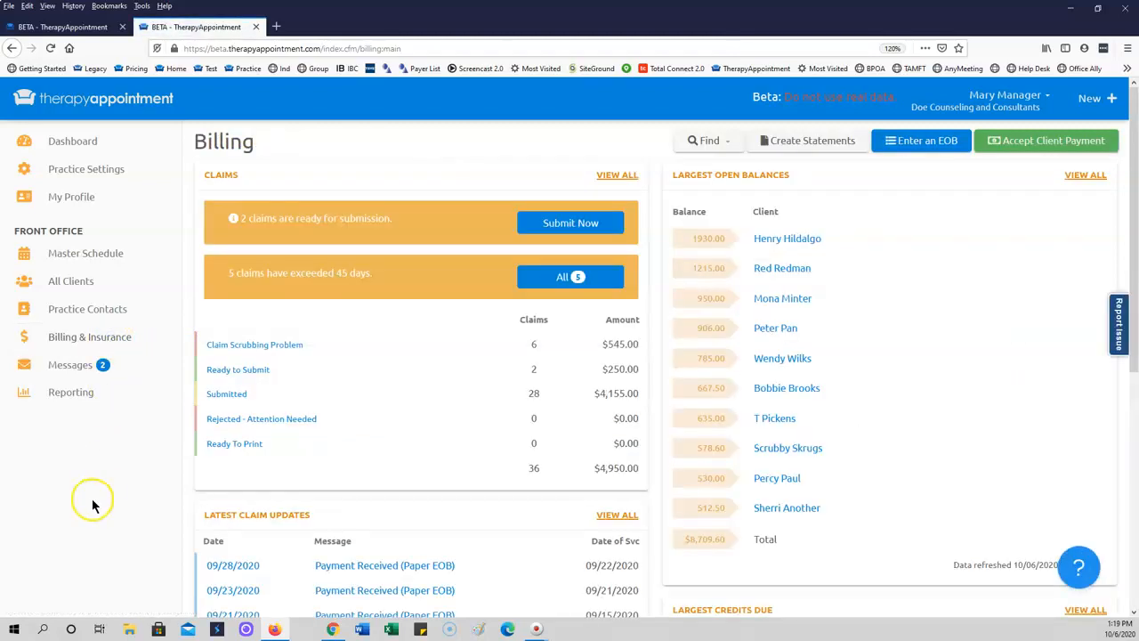
- View the practice's contact address book, and browse the list of all clients and its search fields
left_click(96, 323)
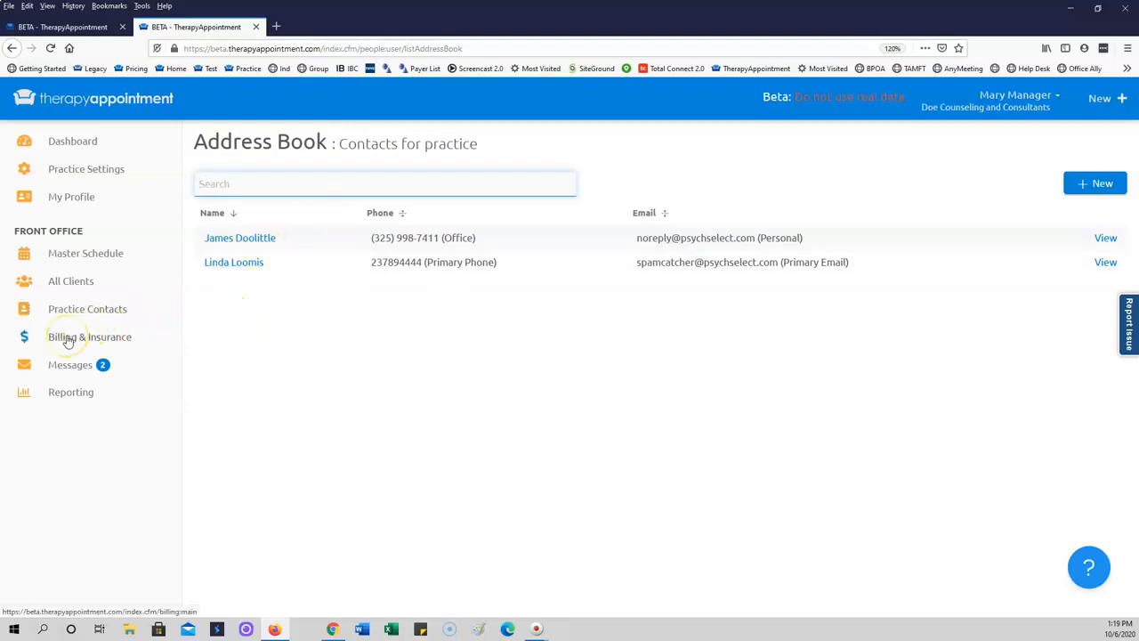
left_click(77, 284)
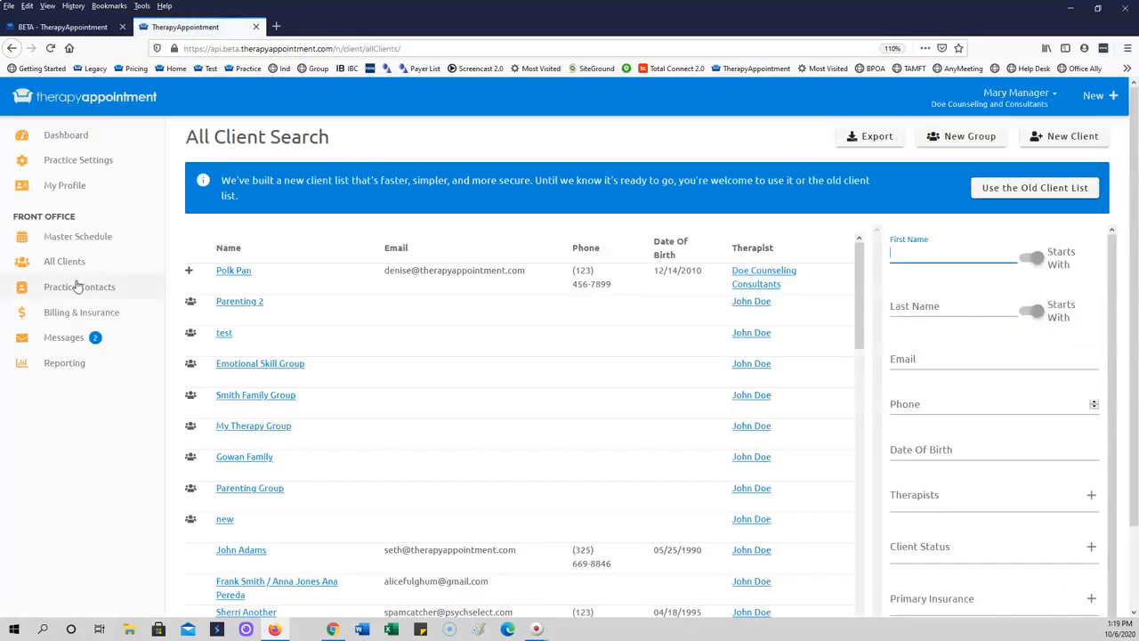
scroll(320, 320, "down", 10)
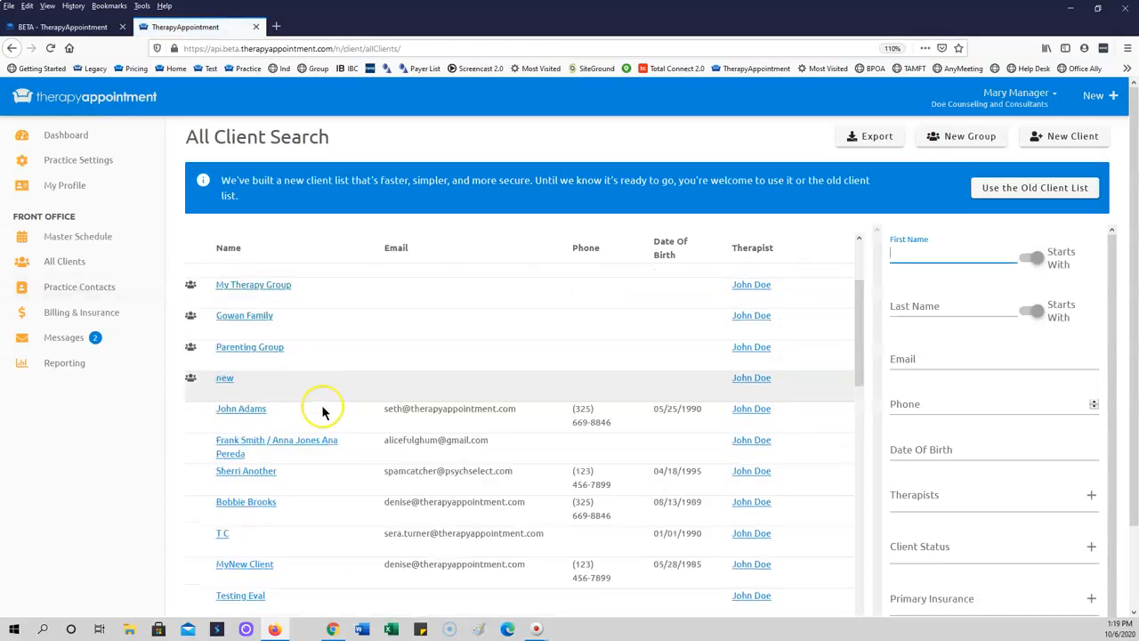
scroll(325, 472, "up", 10)
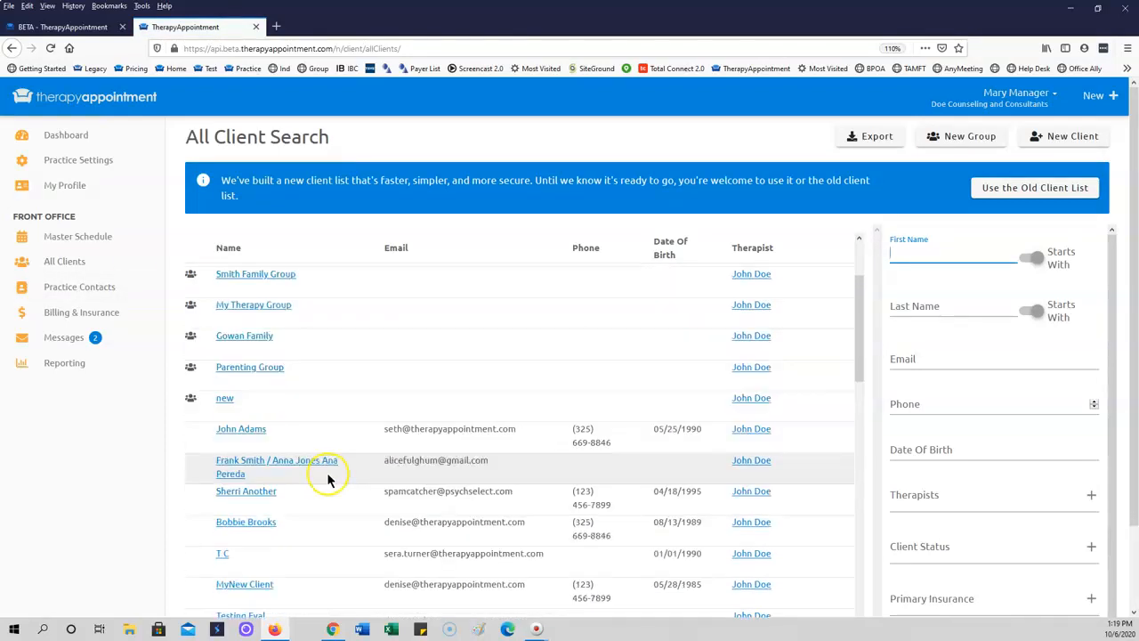
left_click(933, 261)
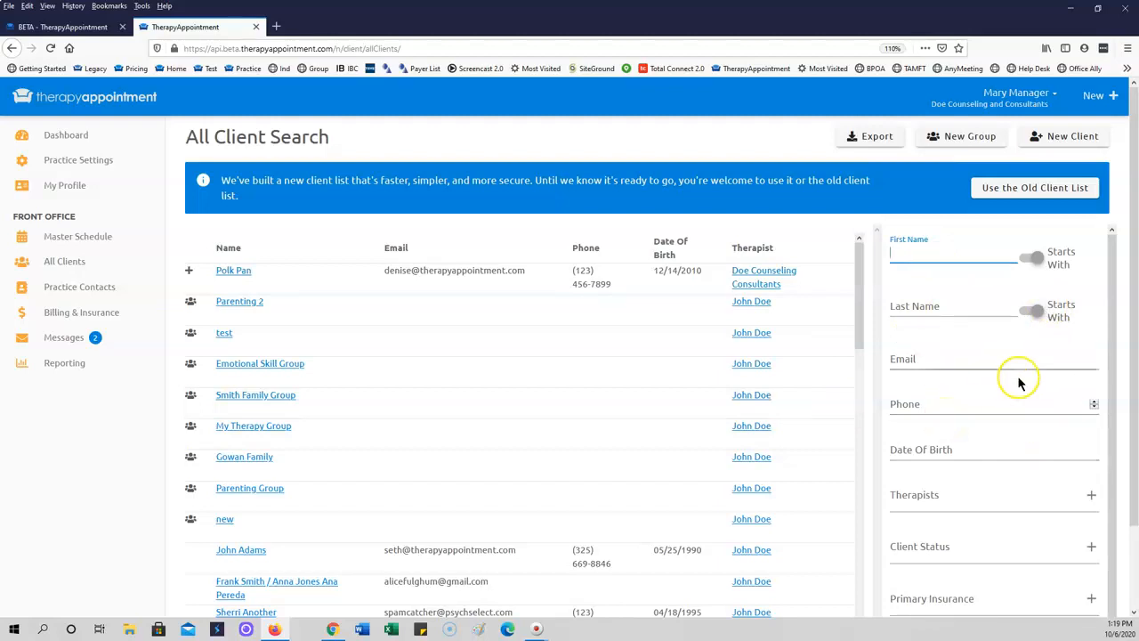
- Filter the client list to the intern therapist's clients and review the matching entries
left_click(1073, 499)
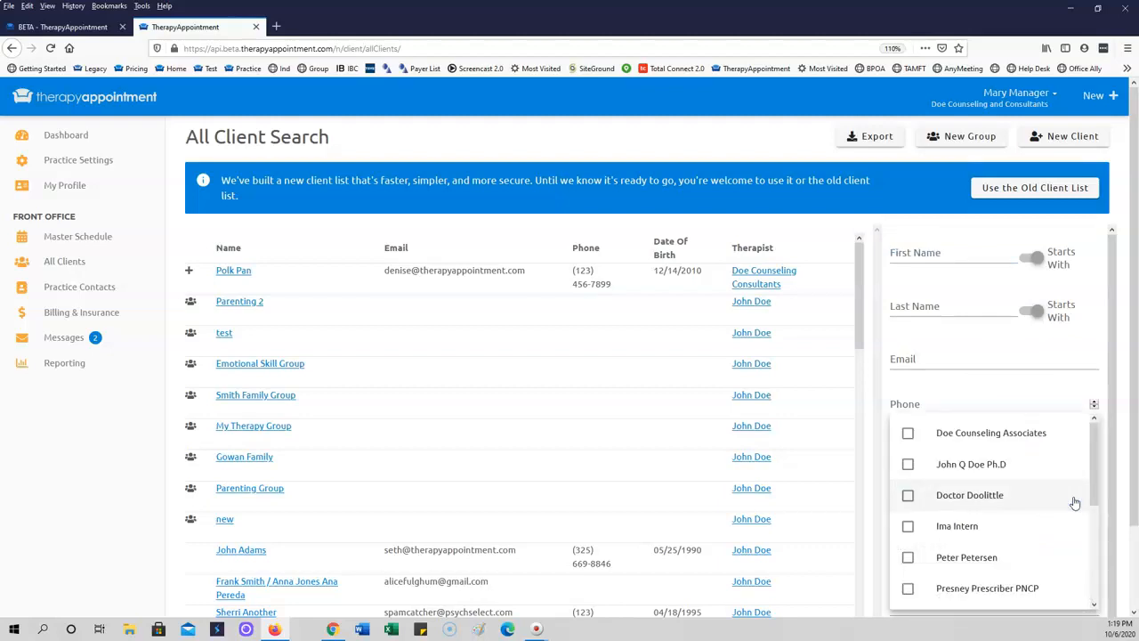
left_click(909, 527)
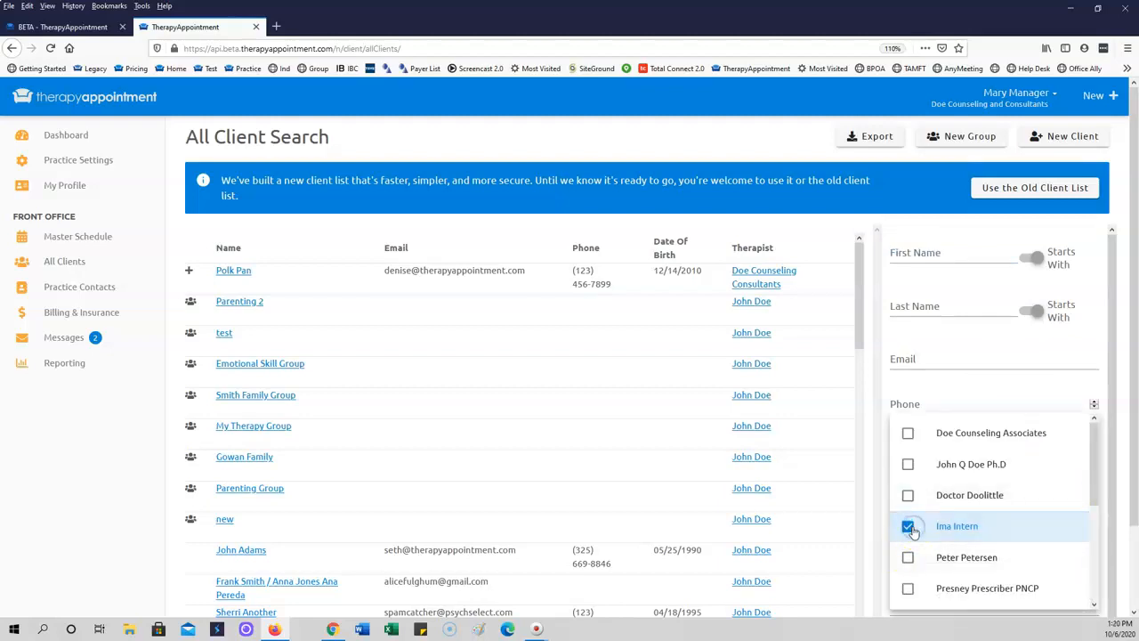
scroll(1015, 516, "down", 5)
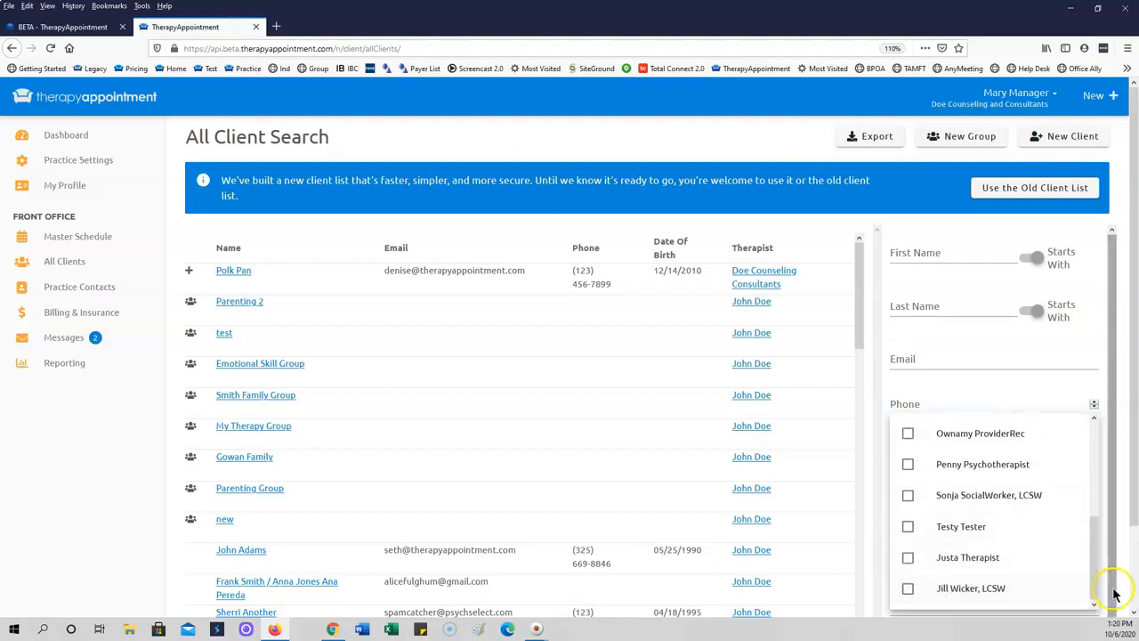
scroll(1115, 602, "down", 1)
left_click(1047, 397)
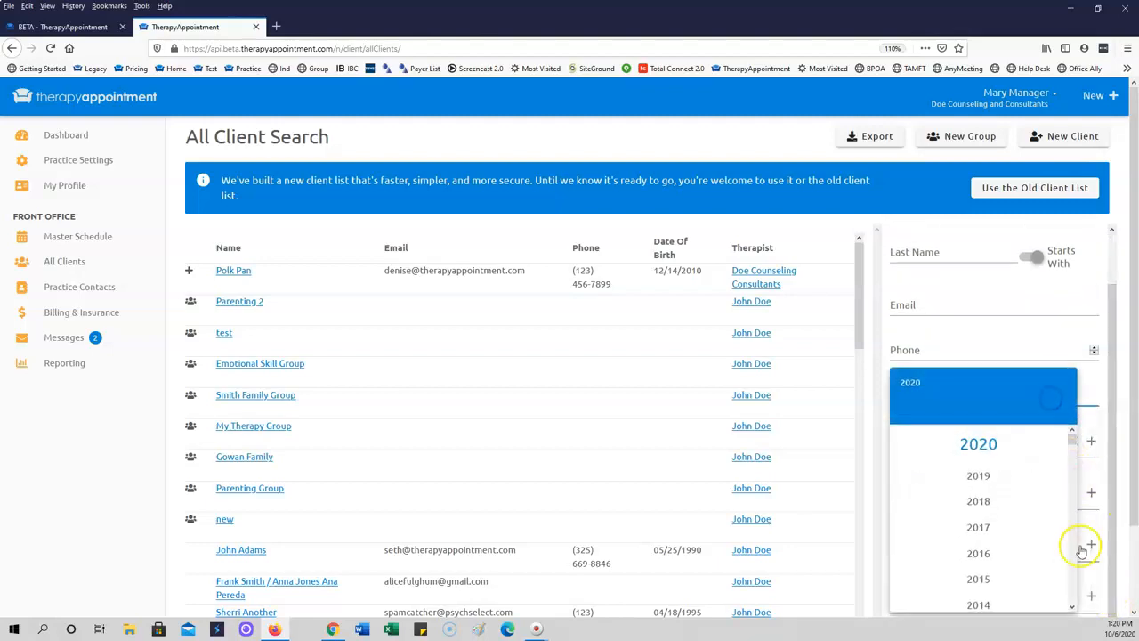
left_click(1100, 459)
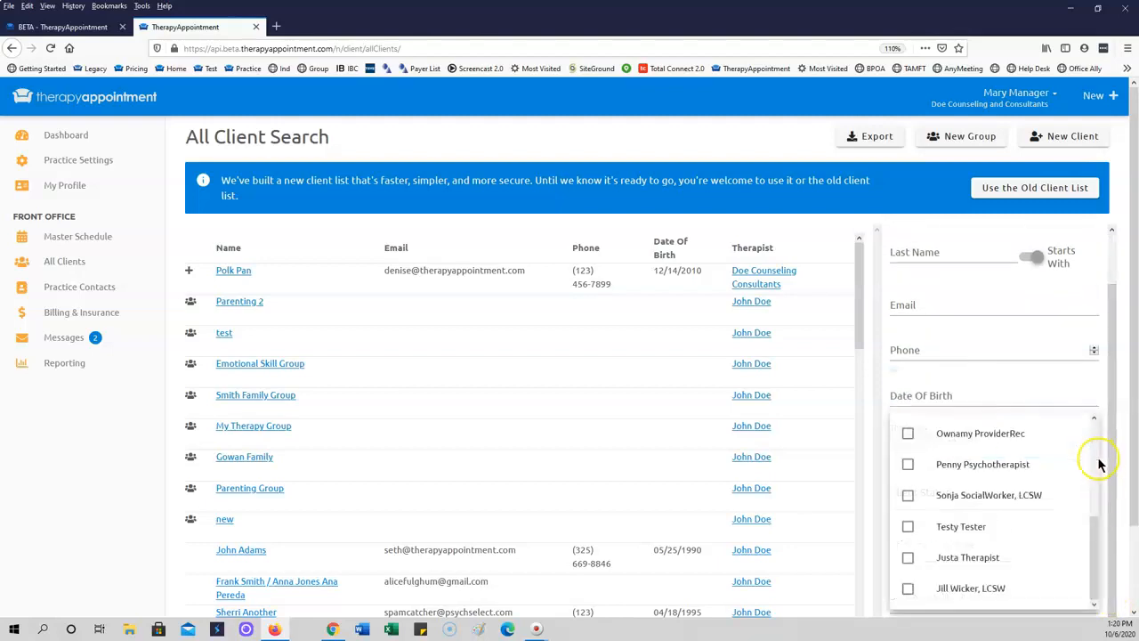
left_click(1125, 598)
scroll(1083, 602, "down", 2)
left_click(1083, 598)
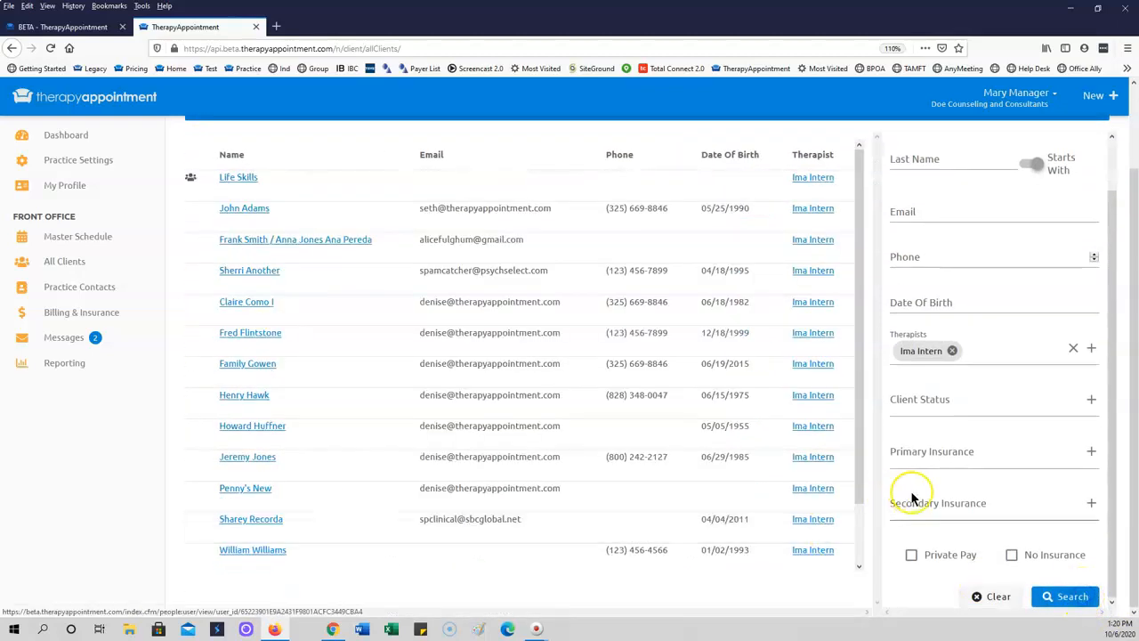
scroll(854, 480, "up", 2)
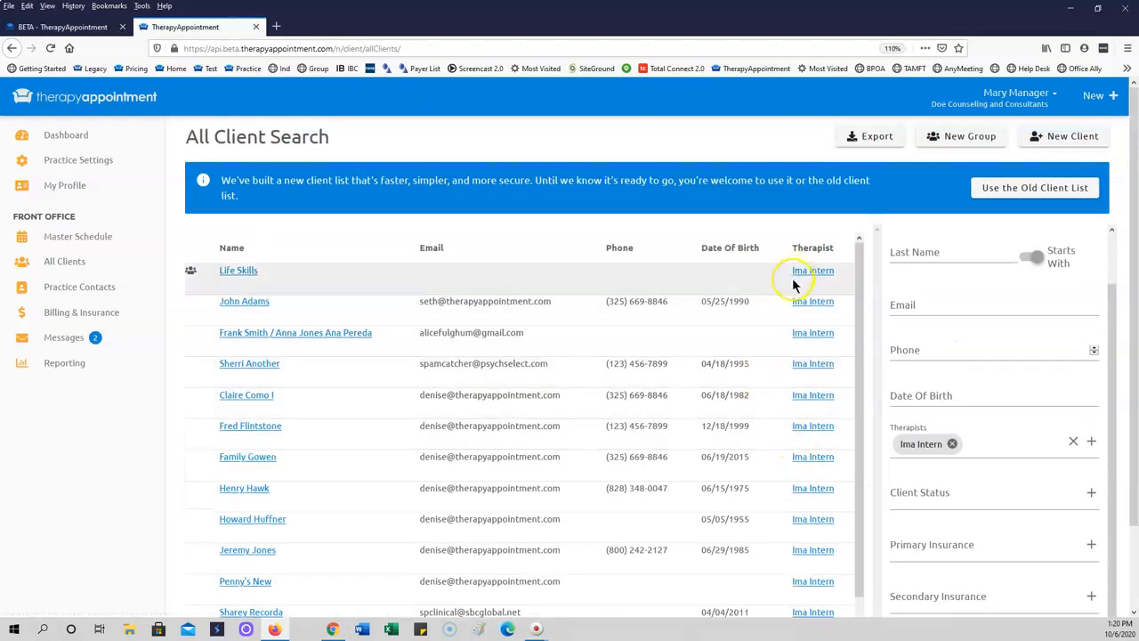
scroll(786, 520, "down", 1)
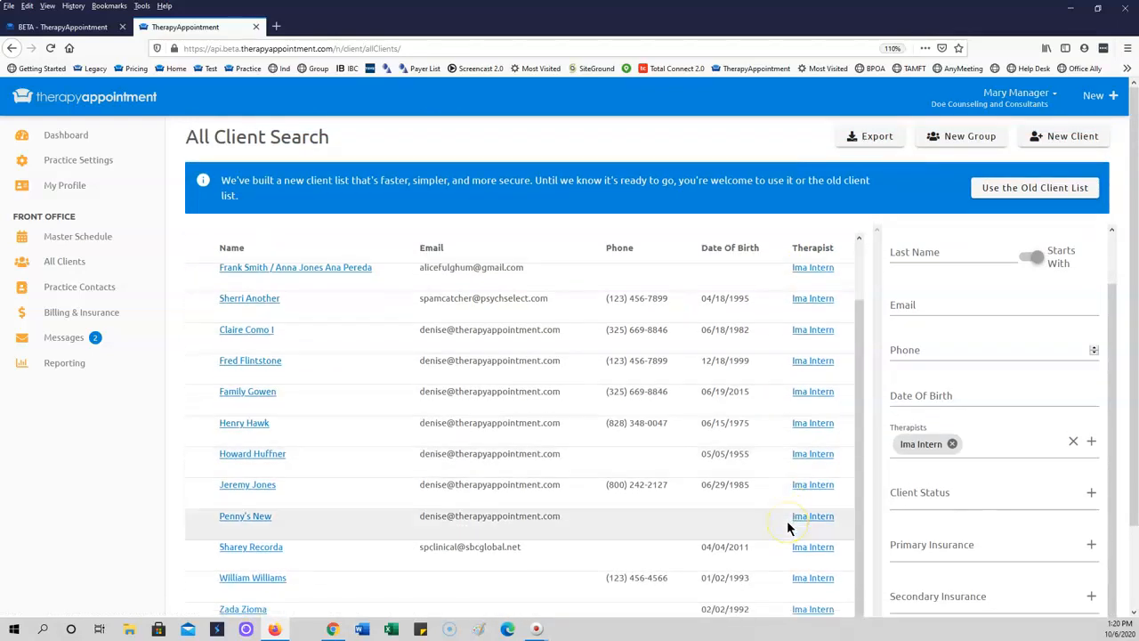
scroll(787, 520, "up", 1)
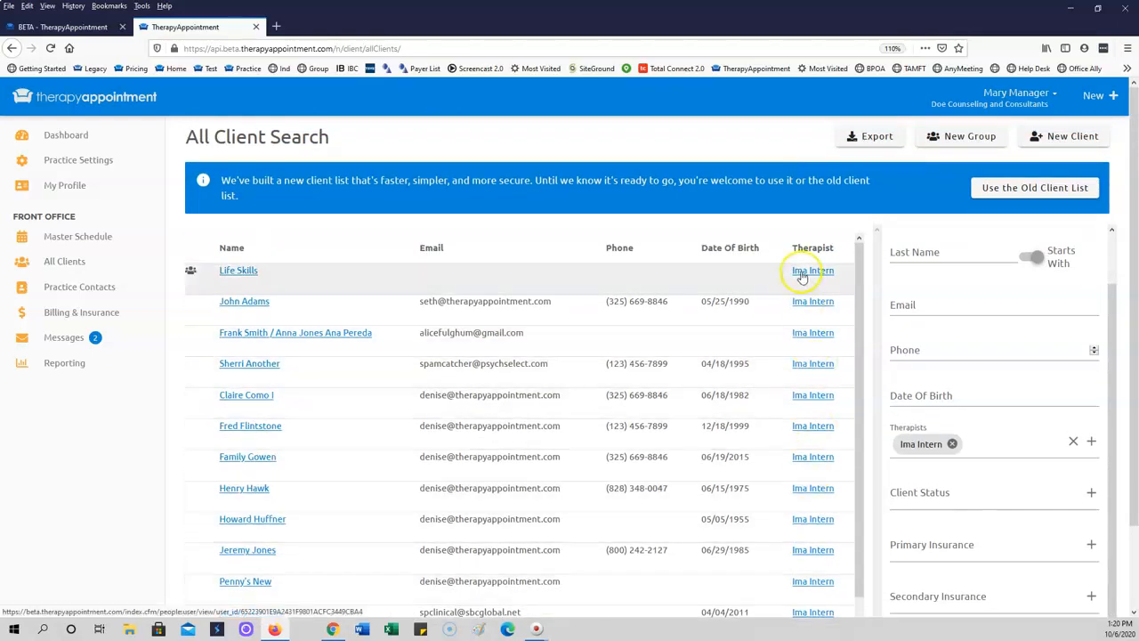
- Narrow the client search to clients with Active status
left_click(936, 501)
left_click(907, 534)
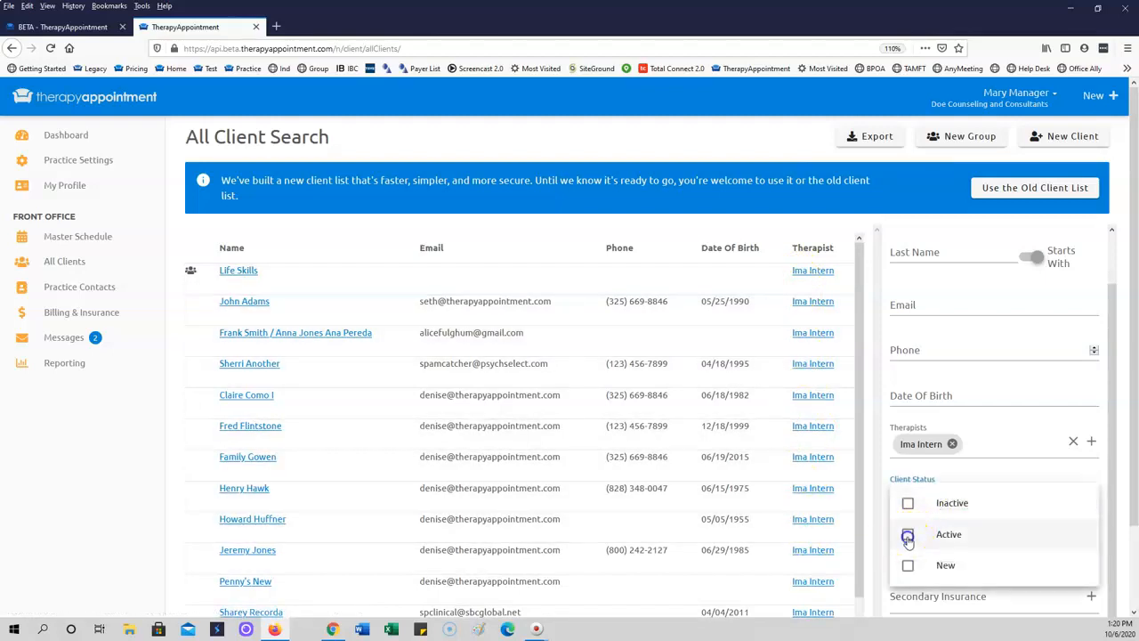
scroll(1019, 564, "down", 2)
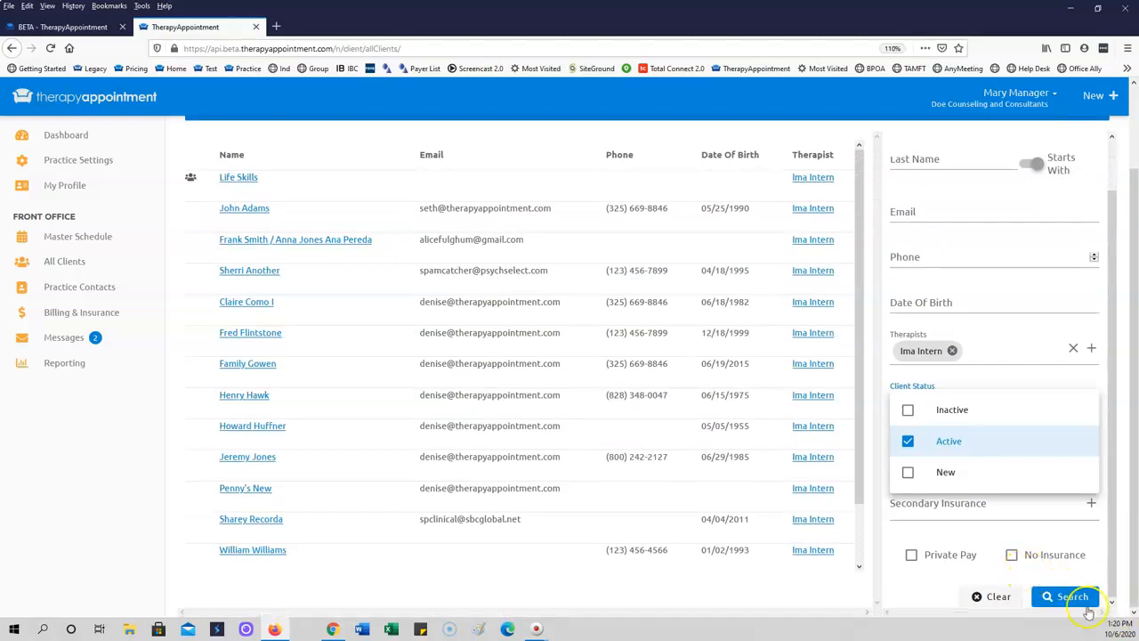
left_click(1072, 597)
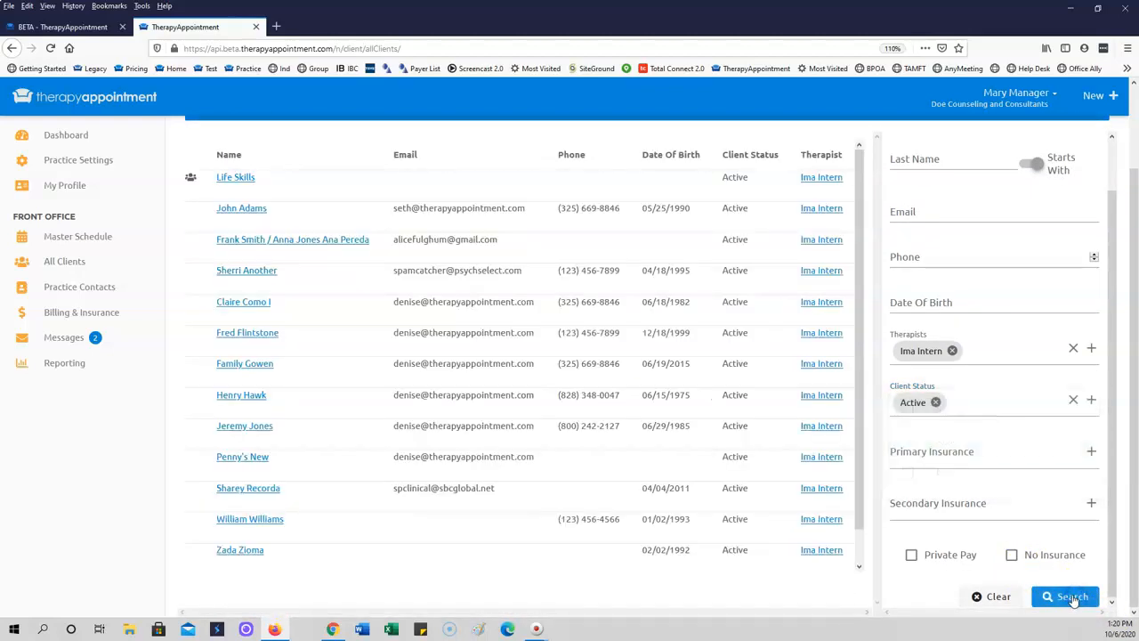
- Narrow the client search further to TriCare East as primary insurance and review the applied filters
left_click(1032, 448)
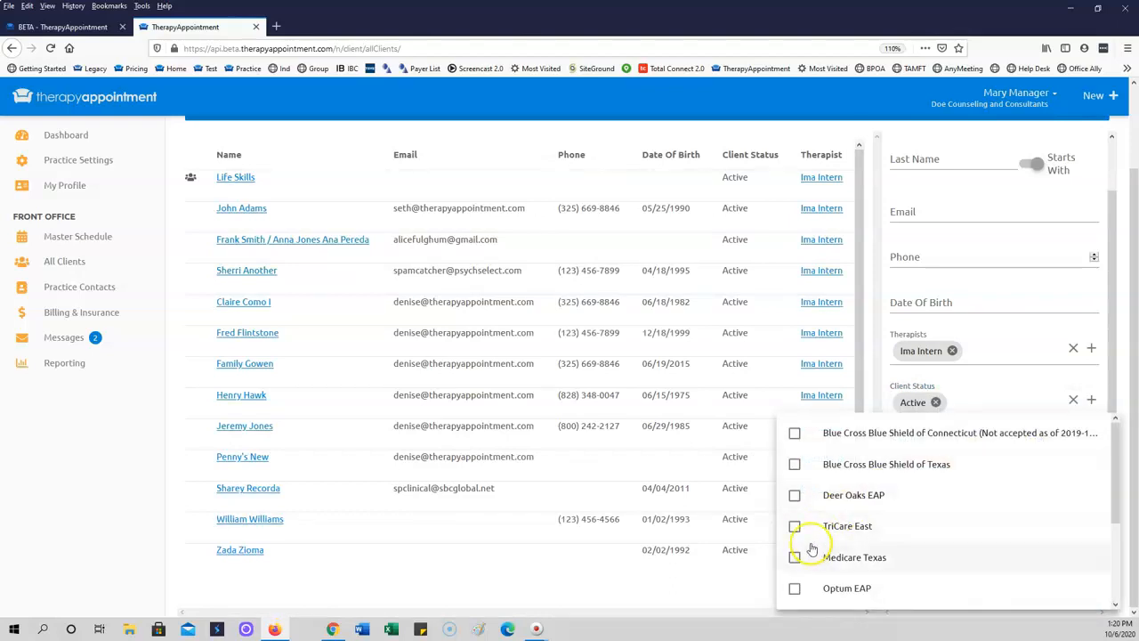
left_click(859, 532)
left_click(729, 583)
left_click(1054, 594)
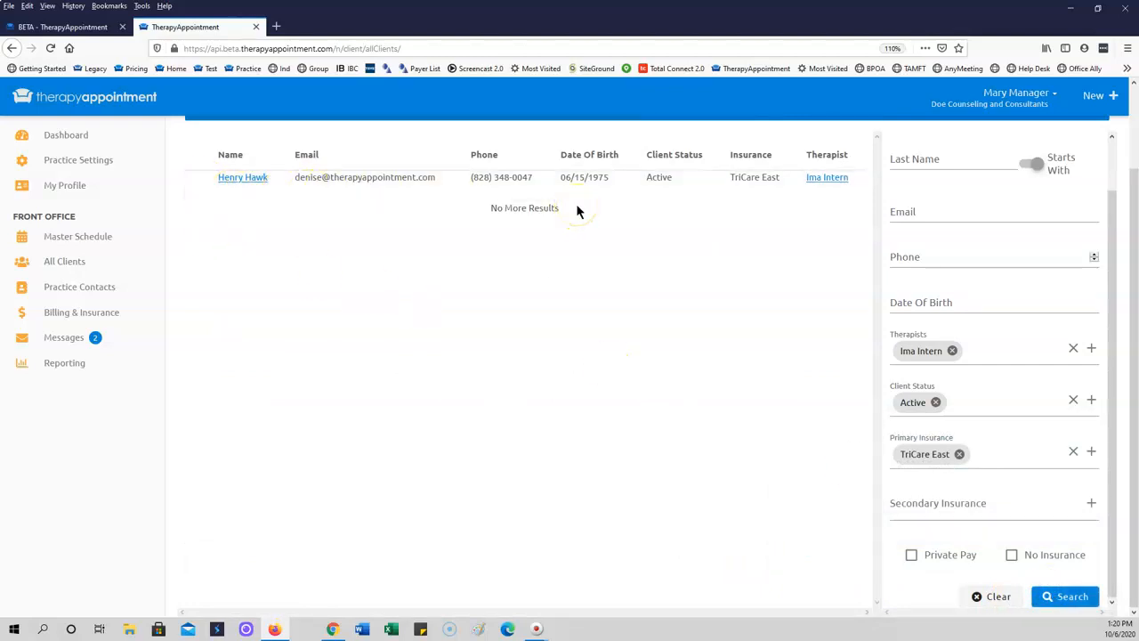
scroll(1024, 445, "up", 1)
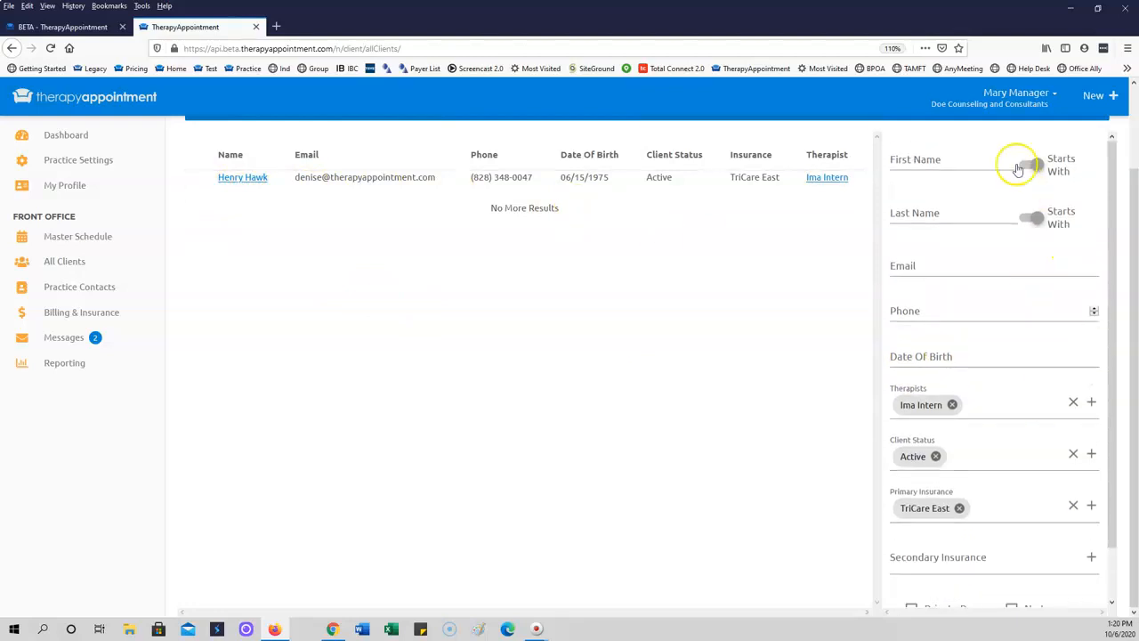
scroll(993, 404, "down", 1)
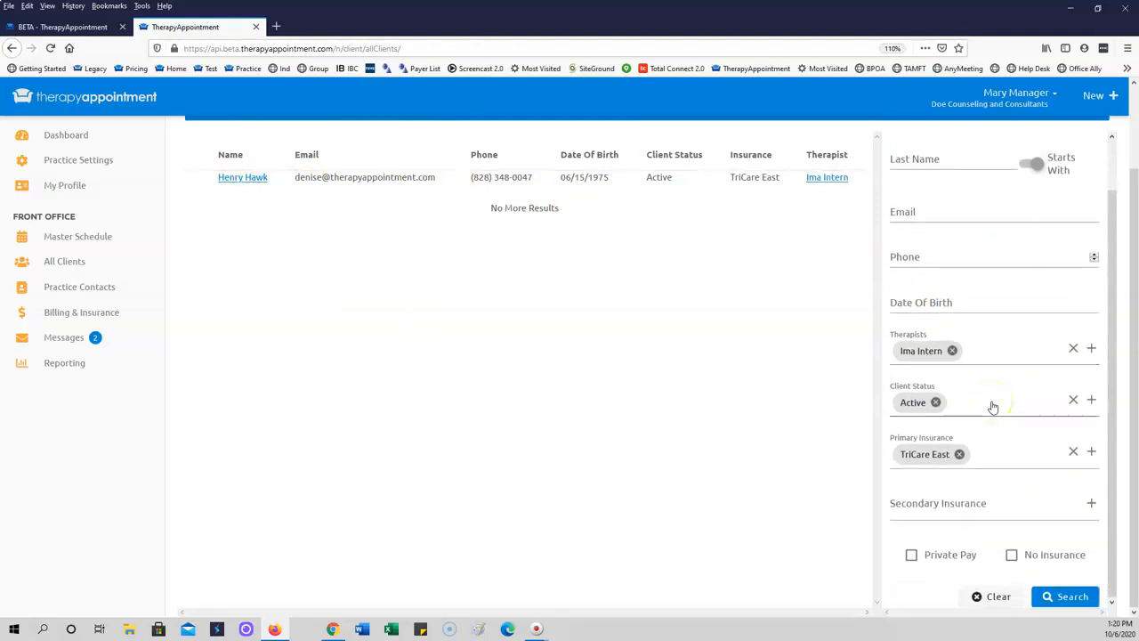
scroll(993, 405, "up", 1)
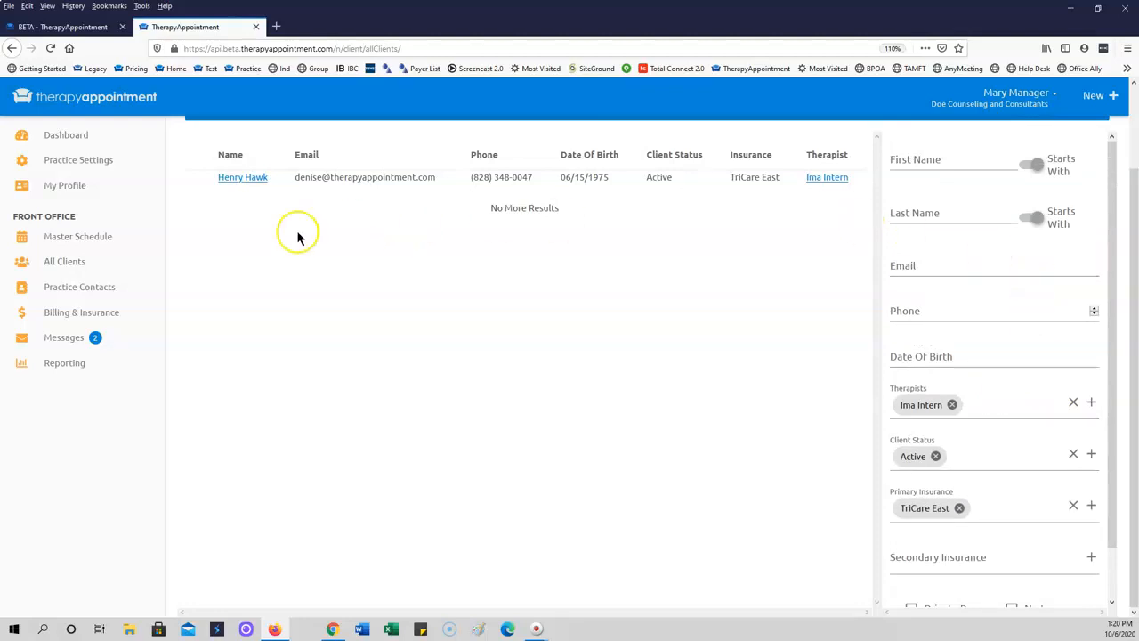
- Open the master schedule and collapse the location rows of the six therapists listed directly below the practice's own entry
left_click(85, 264)
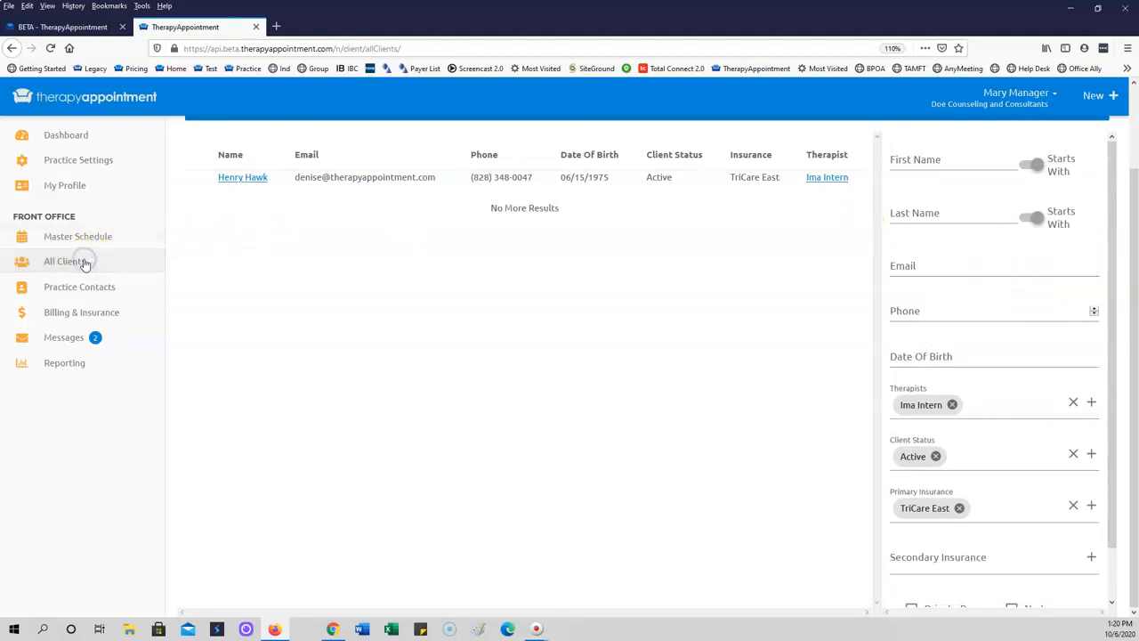
left_click(92, 234)
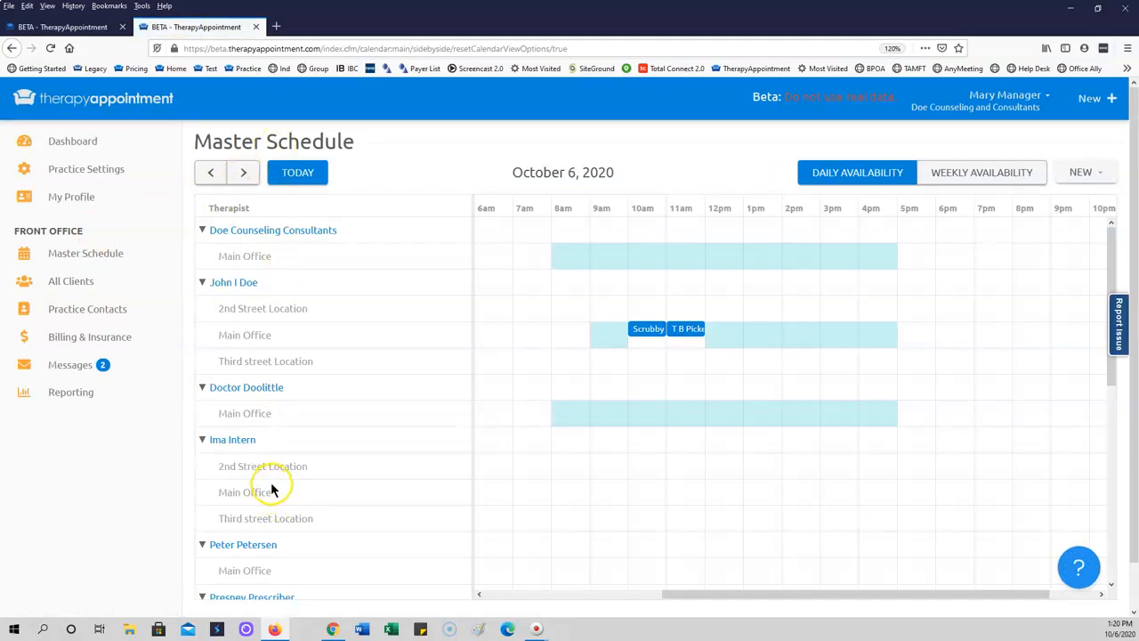
left_click(202, 282)
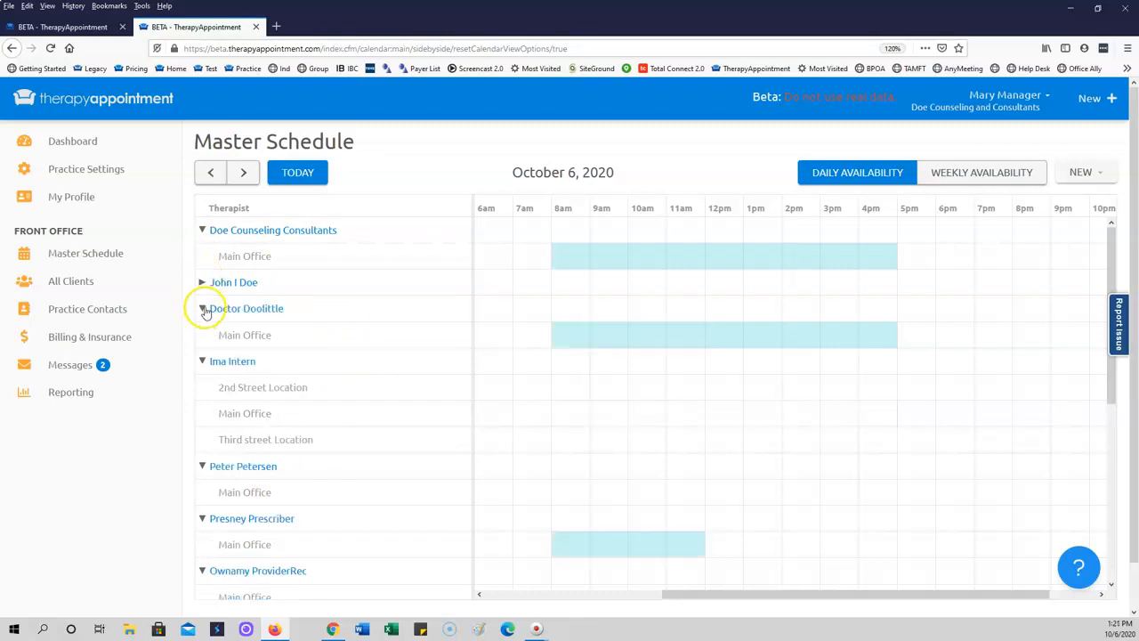
left_click(202, 308)
left_click(201, 334)
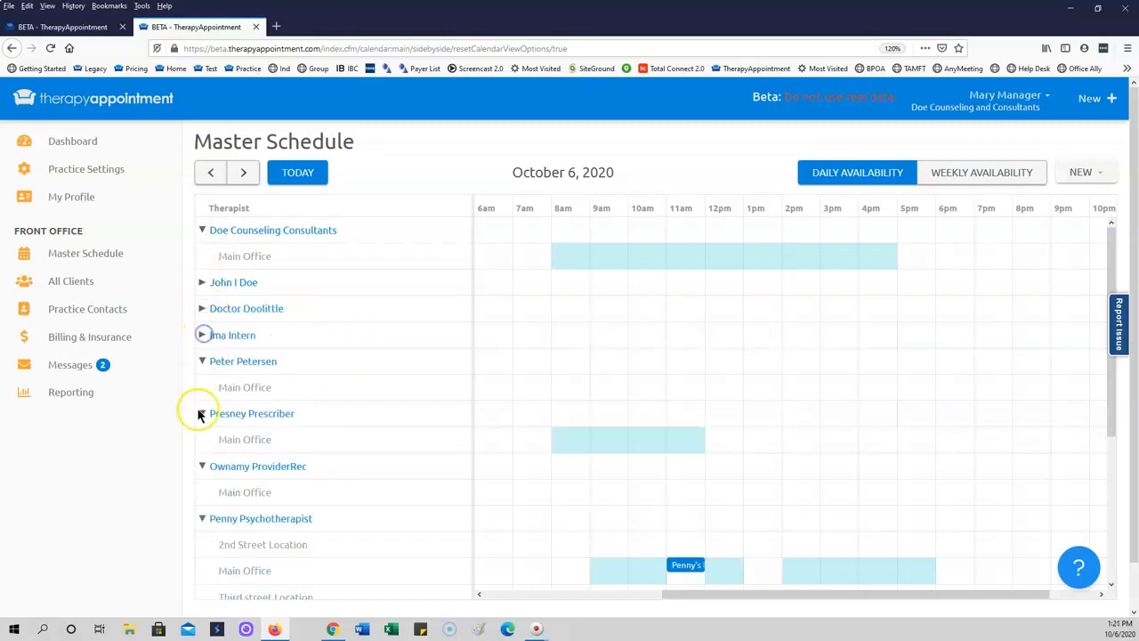
left_click(203, 361)
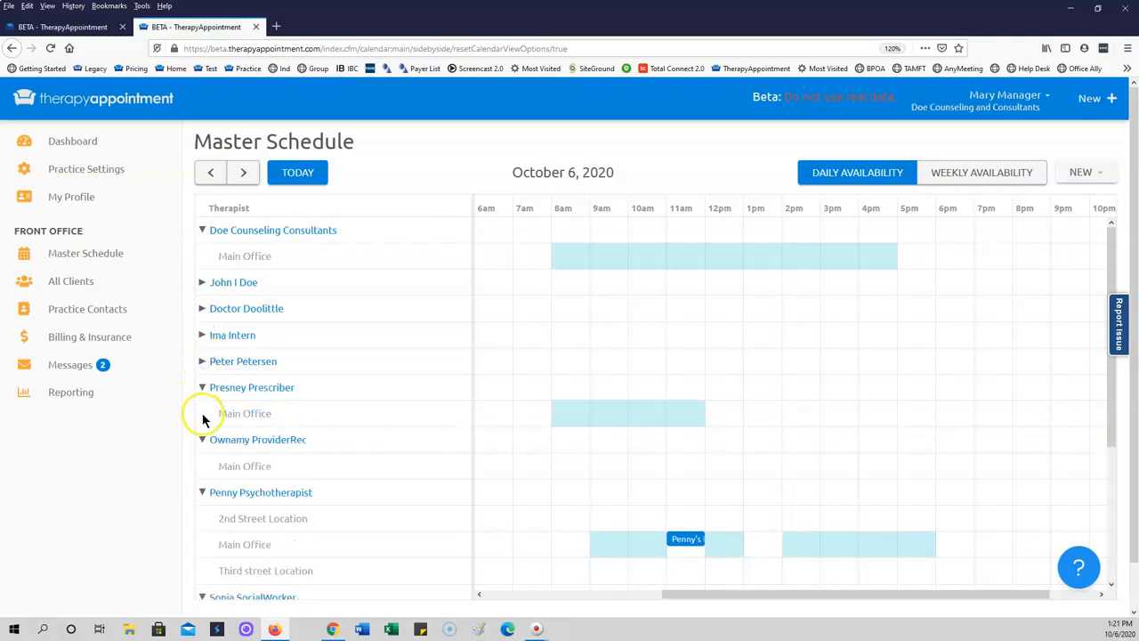
left_click(202, 387)
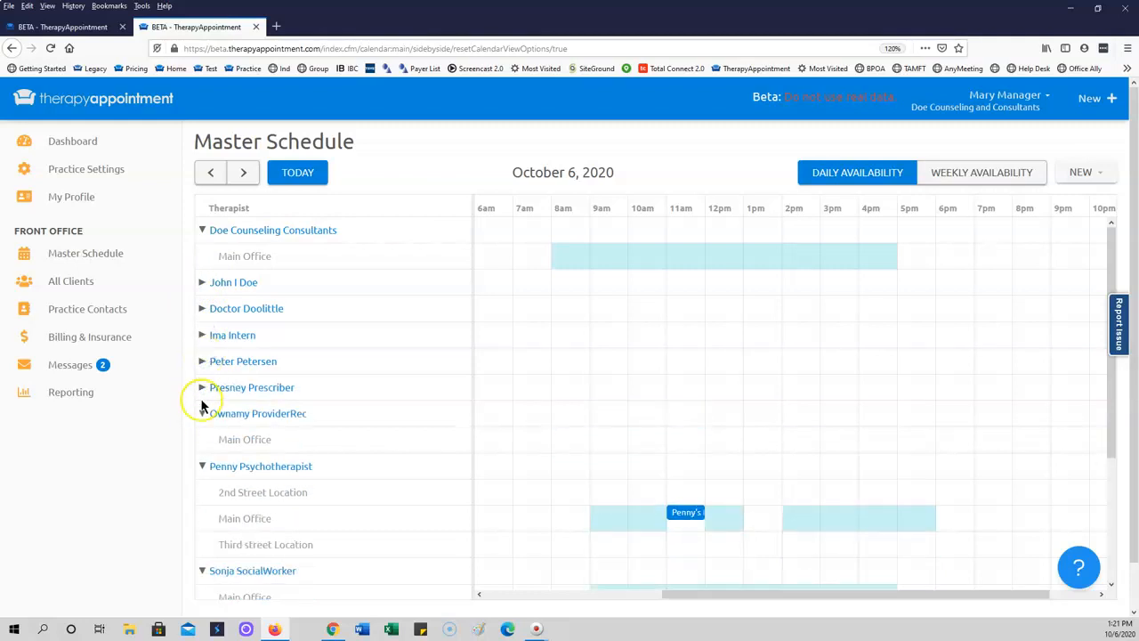
left_click(202, 412)
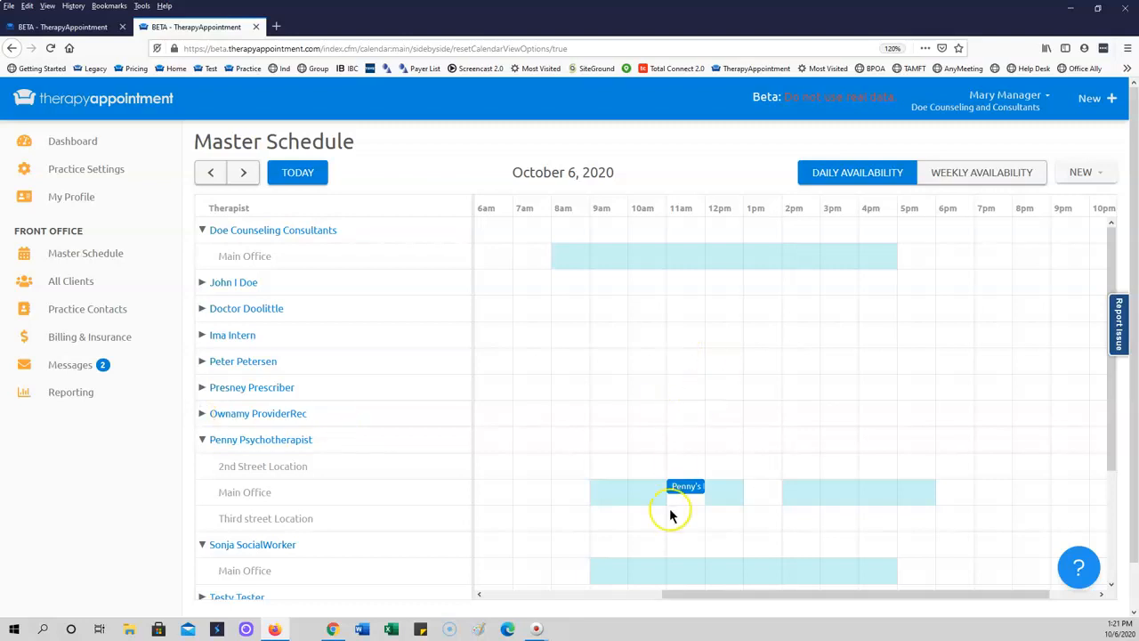
- Expand the locations of the first therapist below the practice's own entry again, and open that therapist's individual weekly calendar
left_click(201, 283)
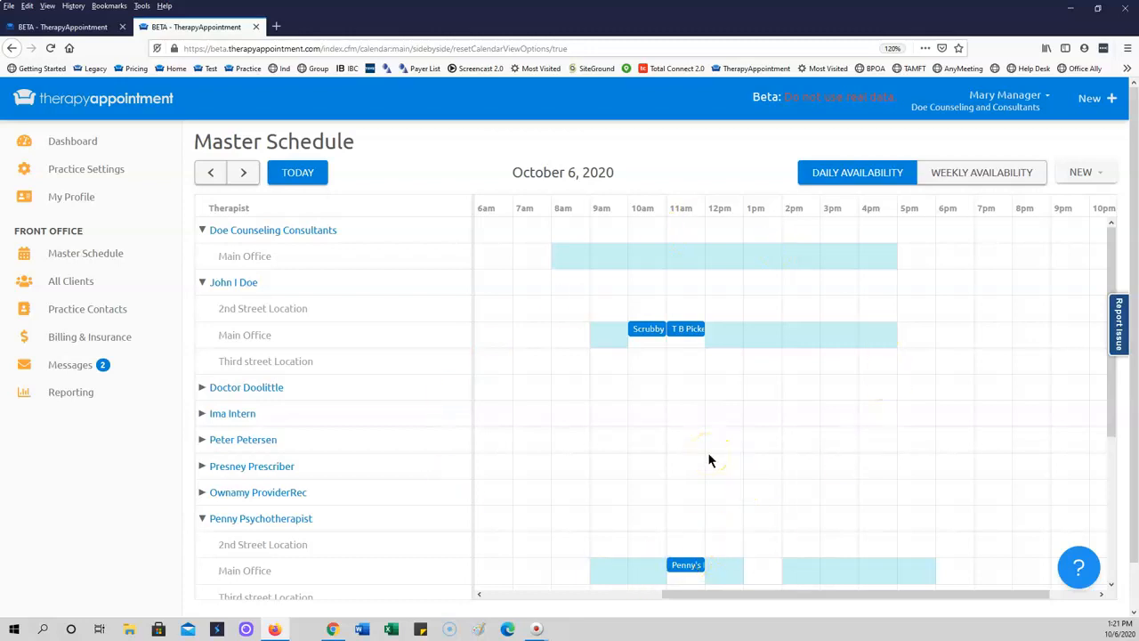
scroll(708, 452, "down", 3)
scroll(709, 467, "up", 3)
left_click(244, 285)
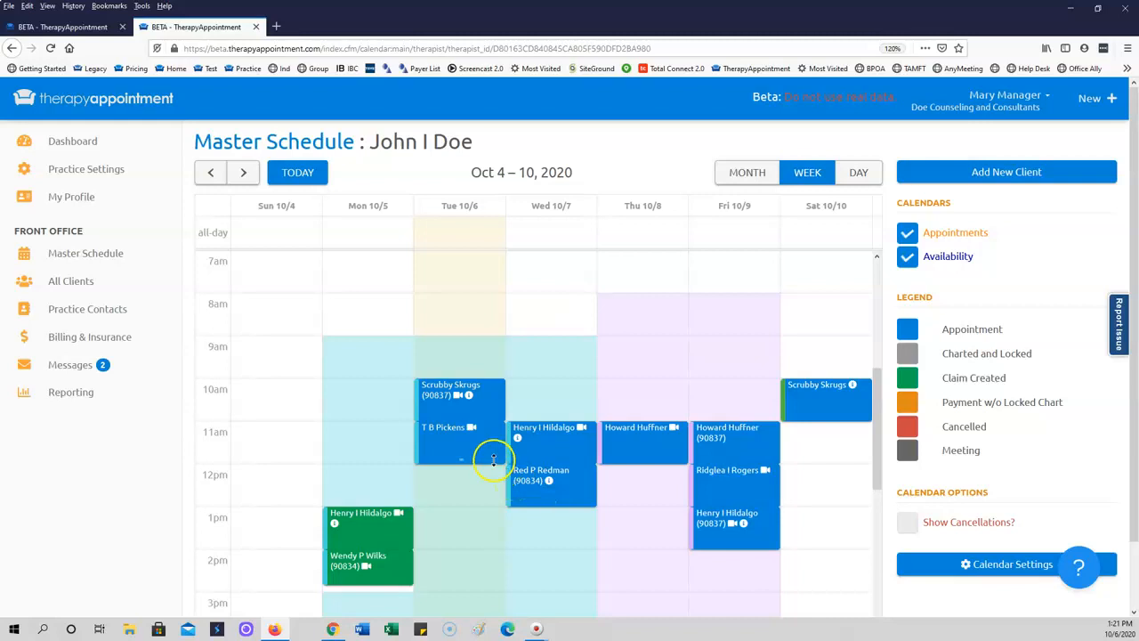
- Switch to the Premier Counseling Associates browser tab and open the new beta practice schedule for all therapists
left_click(88, 27)
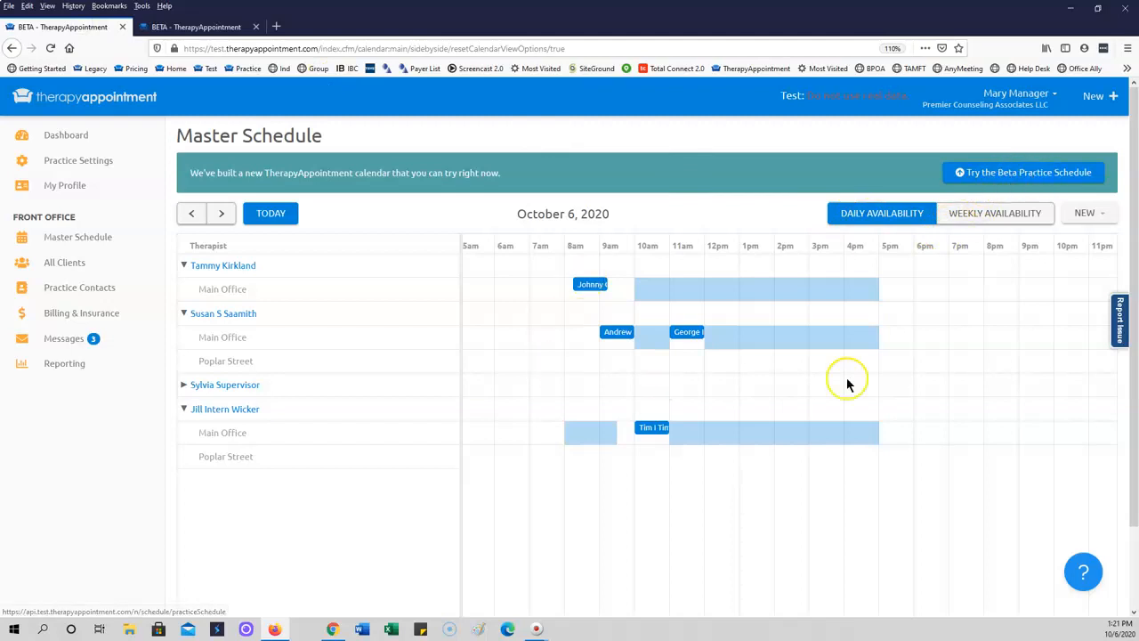
left_click(1029, 175)
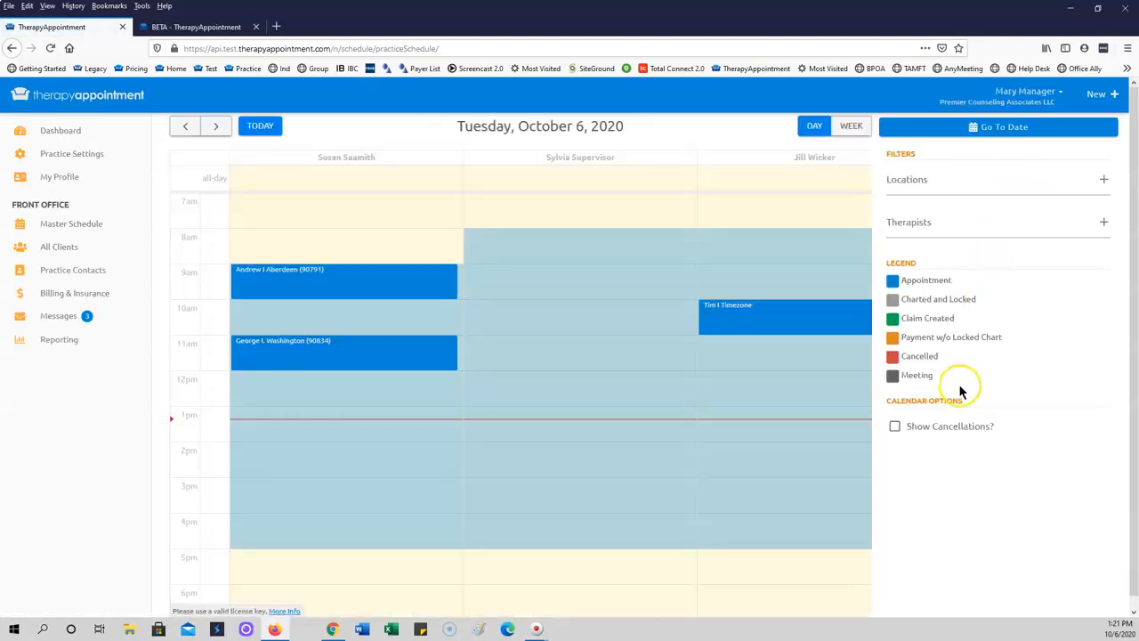
scroll(750, 400, "up", 3)
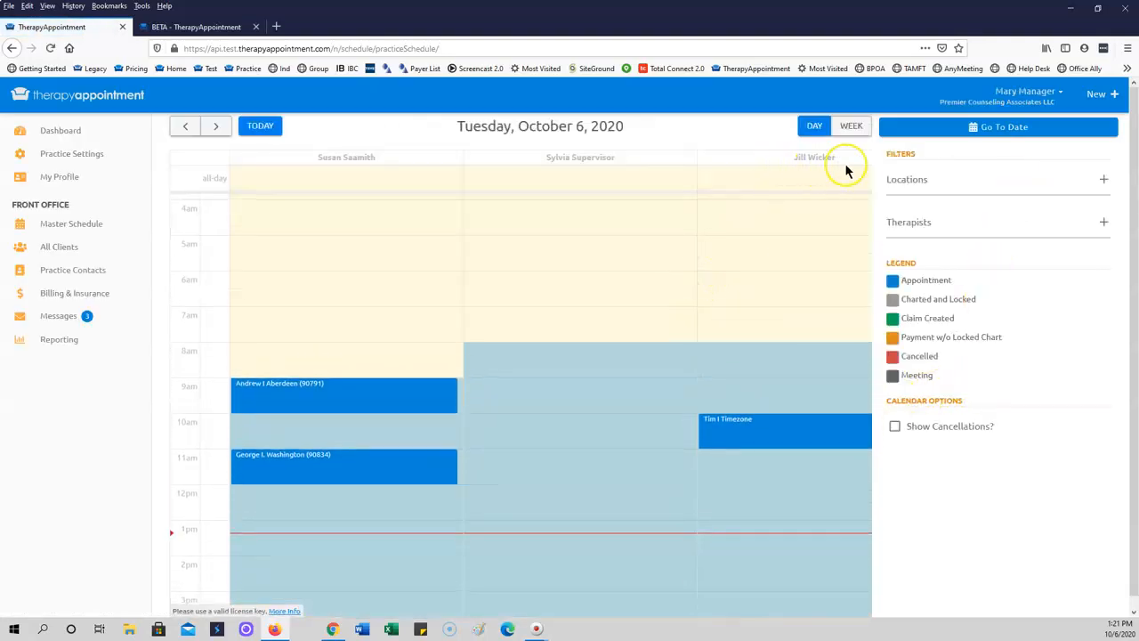
scroll(752, 323, "down", 3)
- Filter the beta practice schedule to three therapists, leaving out only the supervisor
left_click(930, 233)
left_click(905, 229)
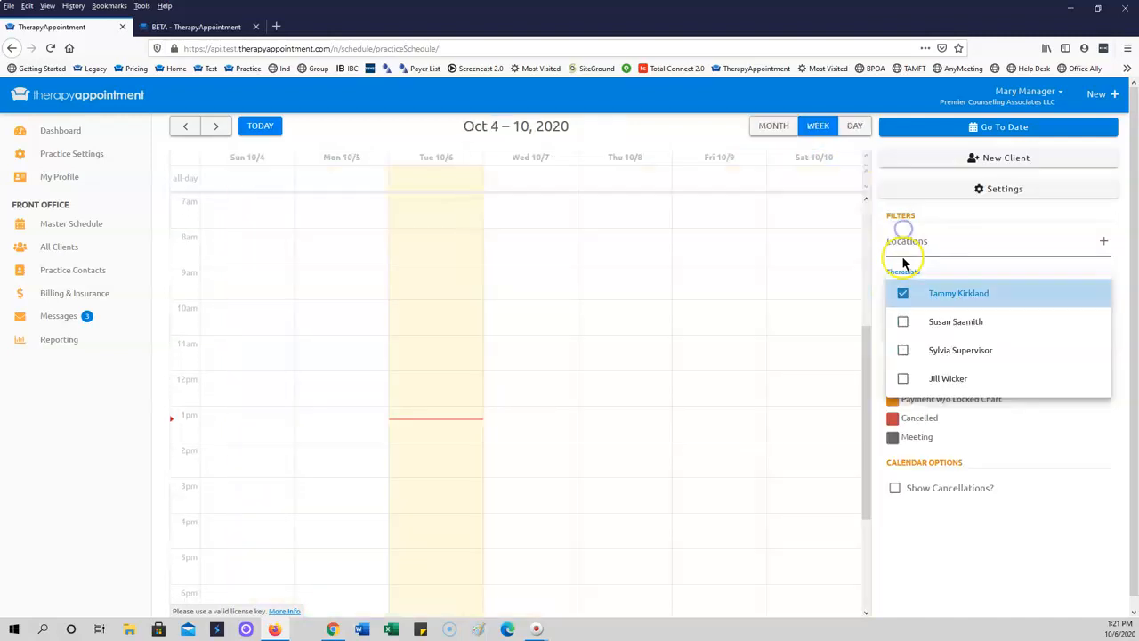
left_click(902, 321)
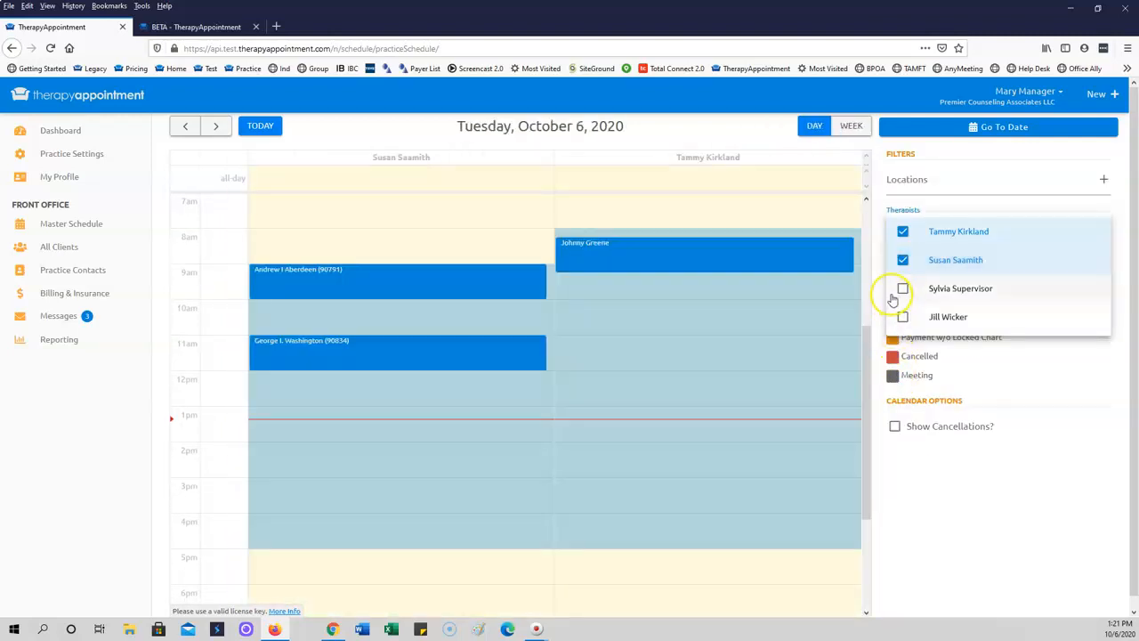
left_click(902, 316)
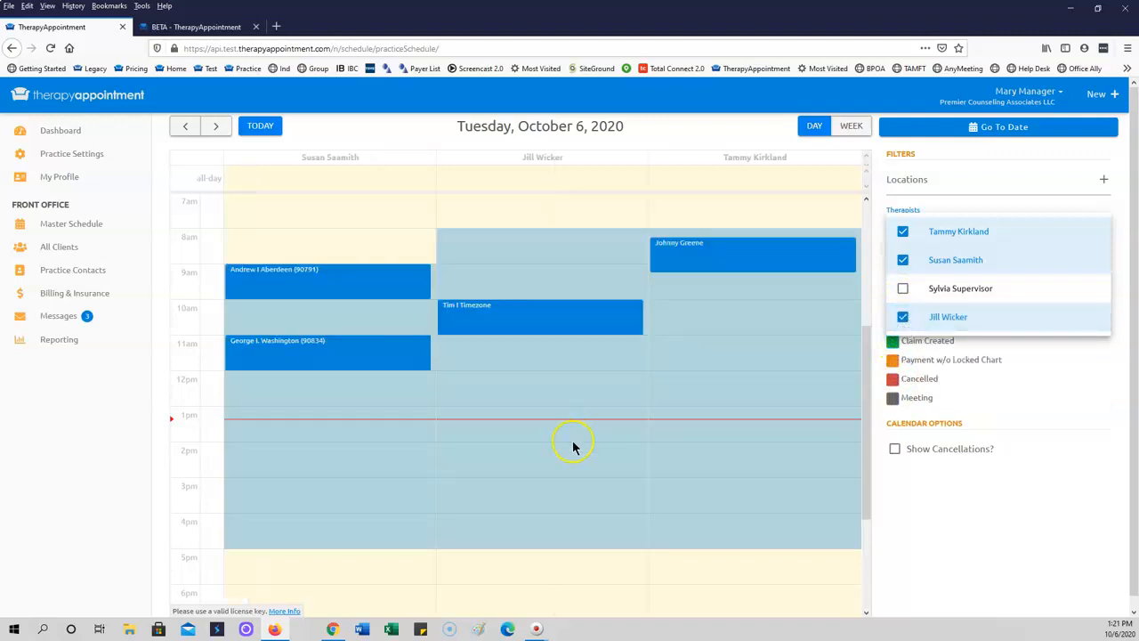
left_click(950, 486)
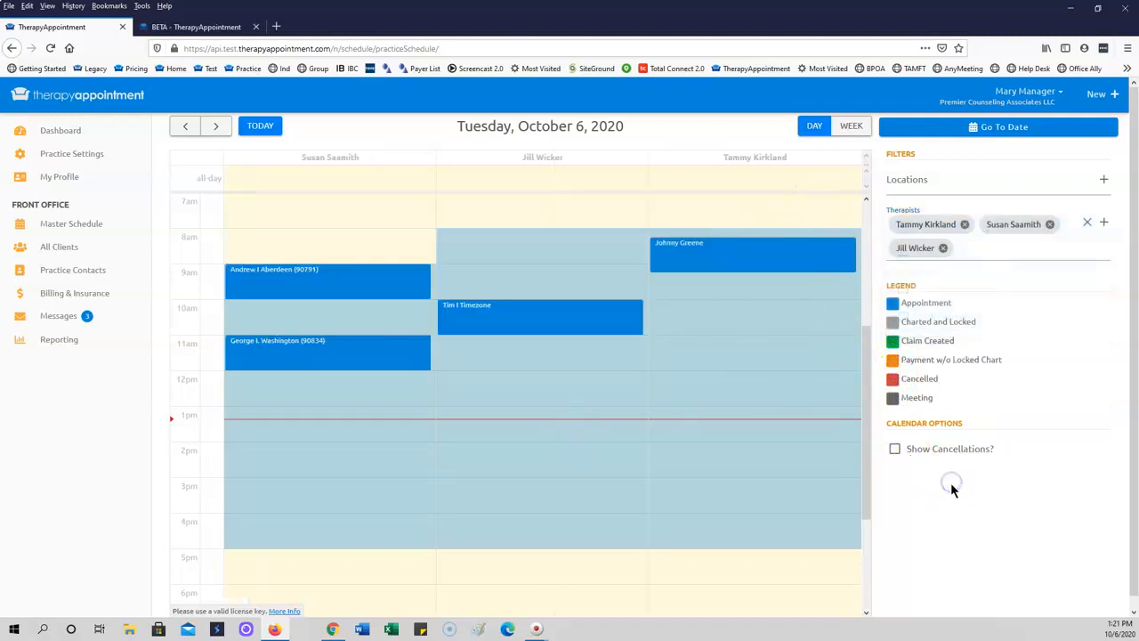
- Show the three therapists' schedules side by side by week, and open the intern therapist's individual weekly calendar
left_click(850, 126)
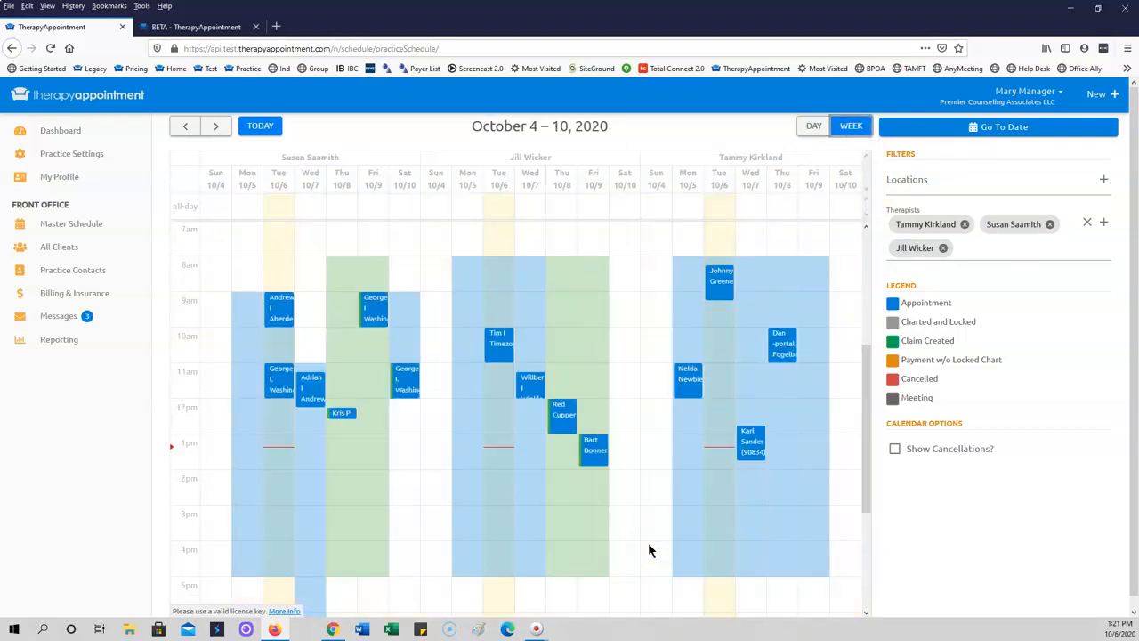
left_click(928, 189)
mouse_move(591, 456)
left_mouse_down()
mouse_move(599, 385)
mouse_move(598, 458)
left_mouse_up()
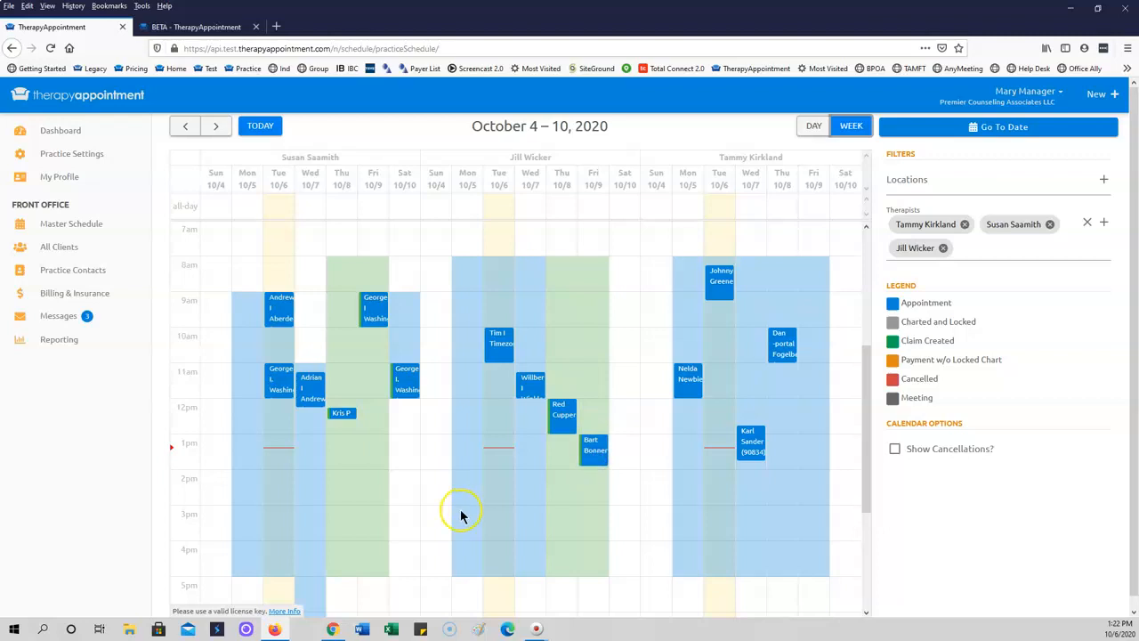
left_click(530, 157)
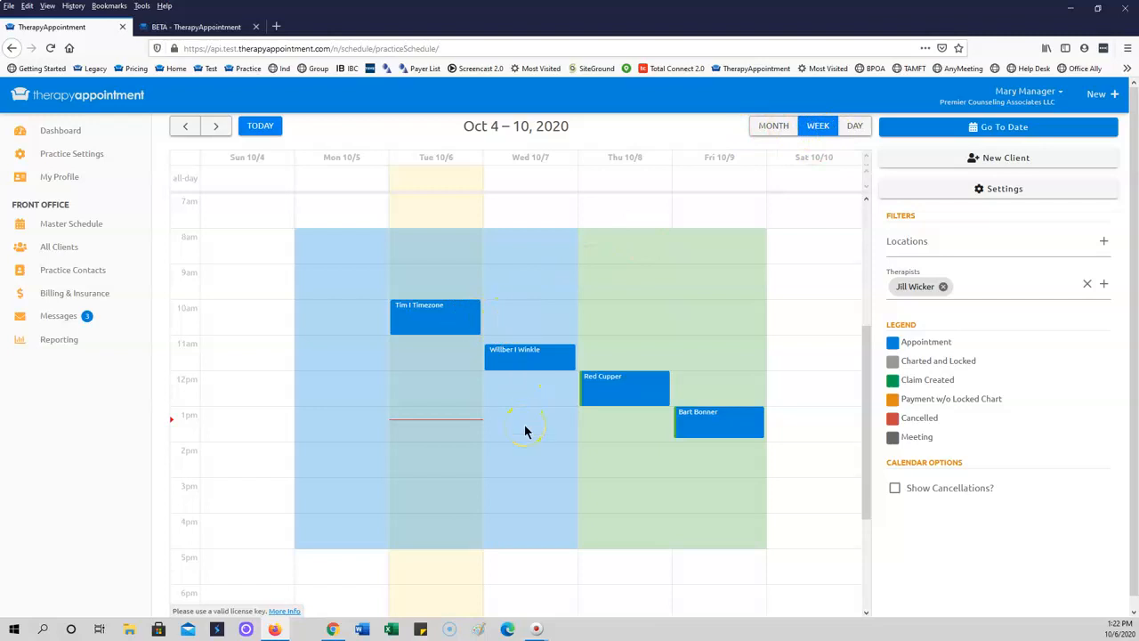
left_click(541, 388)
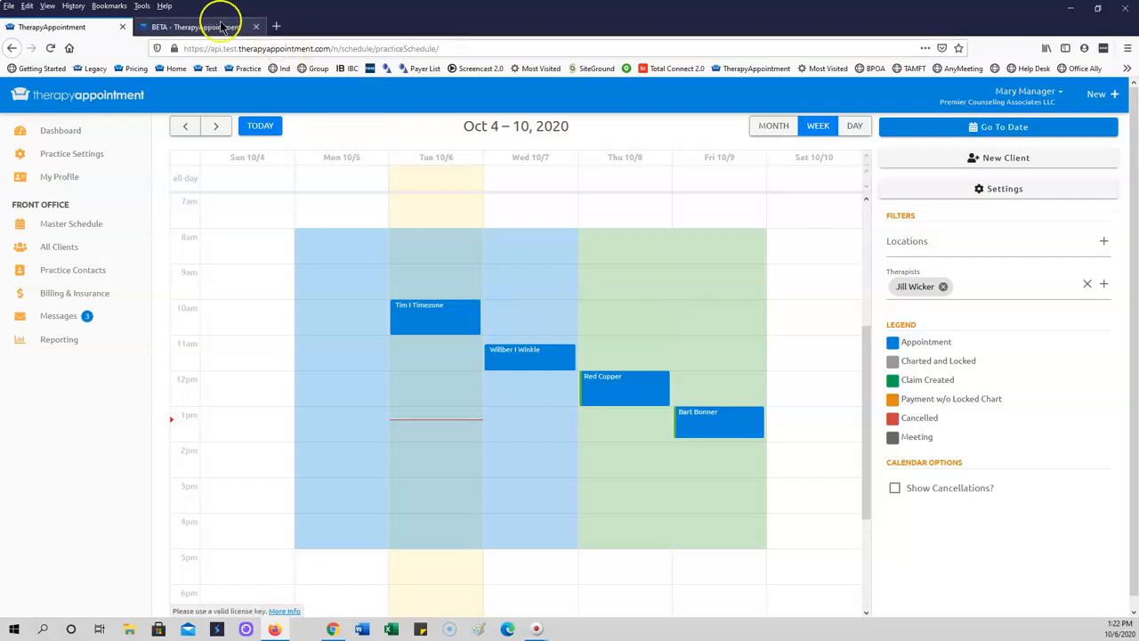
- Return to the Doe Counseling and Consultants tab, and open the details of the 10 am appointment from the master schedule
left_click(194, 26)
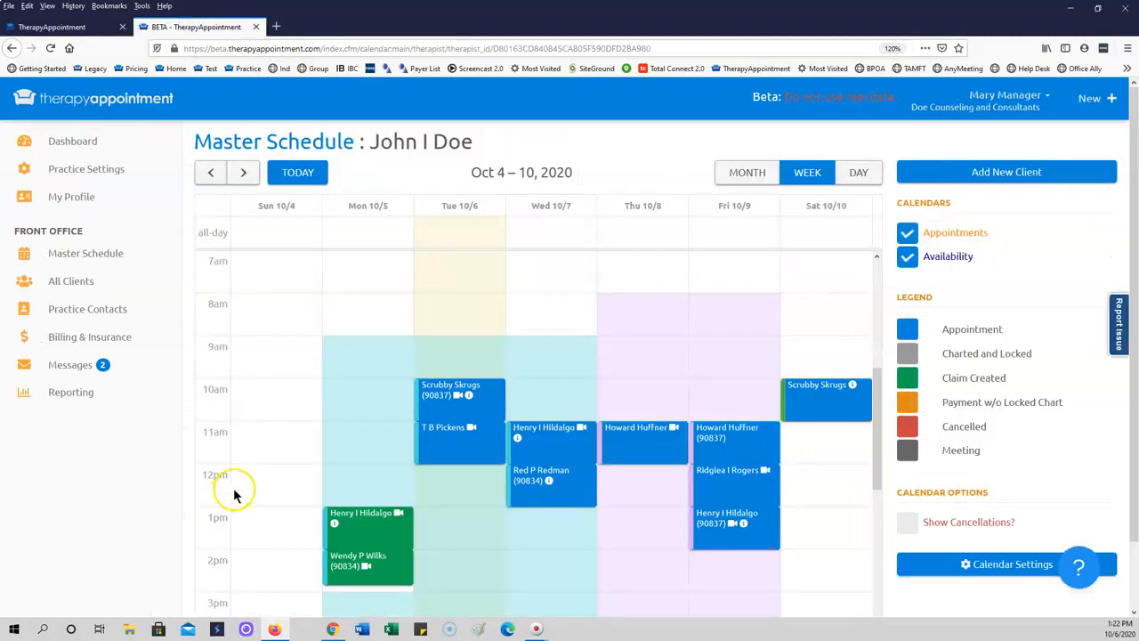
left_click(111, 256)
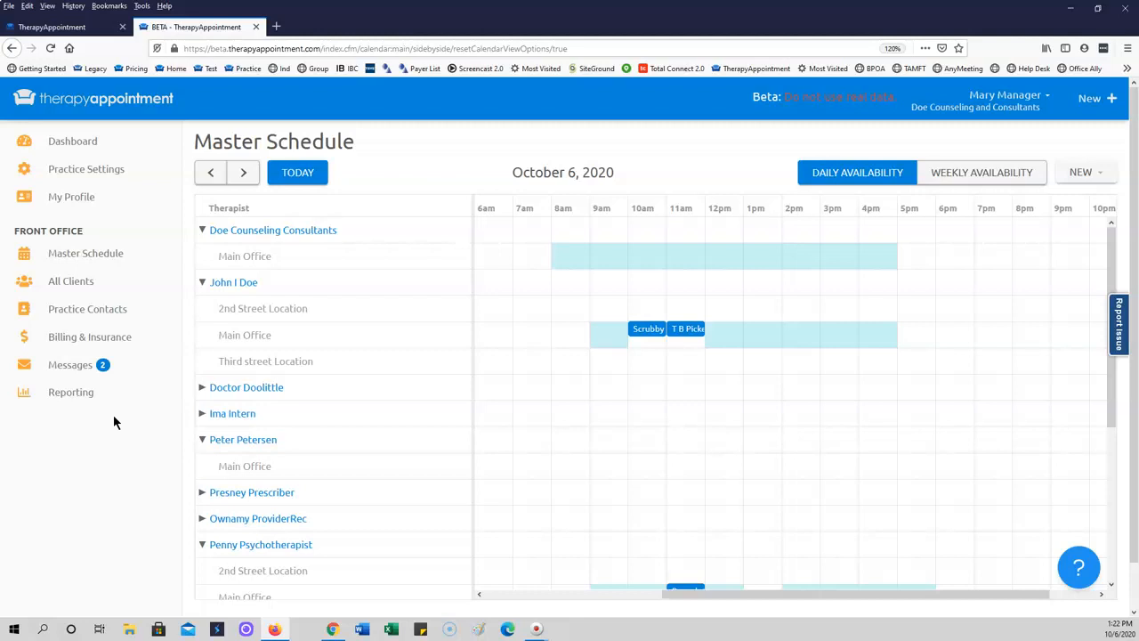
left_click(650, 329)
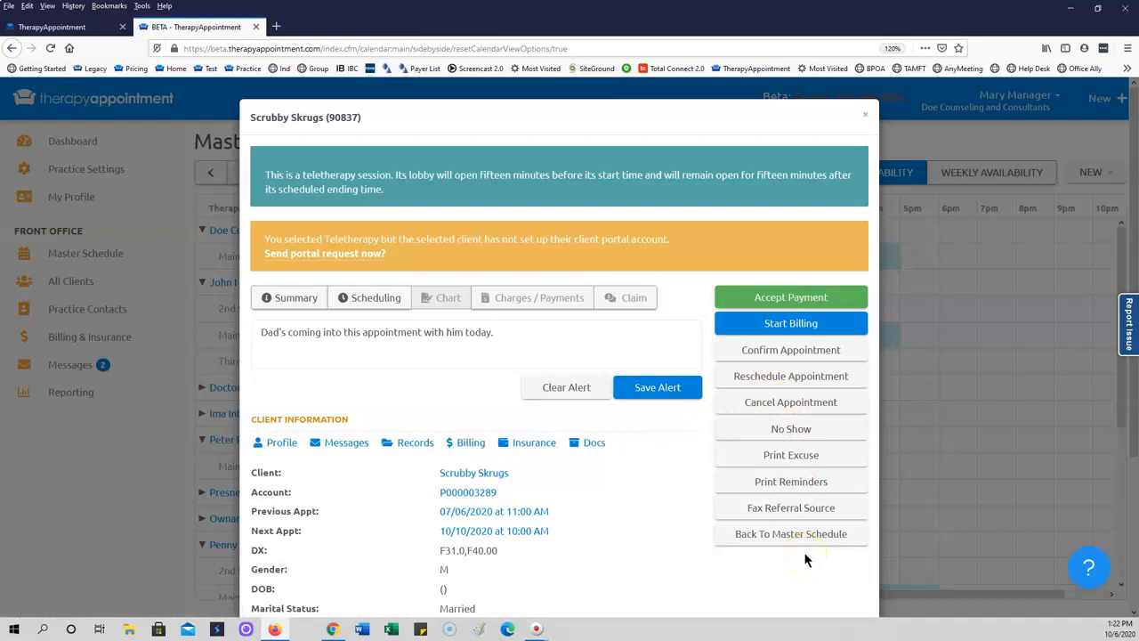
- Start accepting a payment from the appointment, choose to show all open charges, and review the client's charge list
left_click(811, 298)
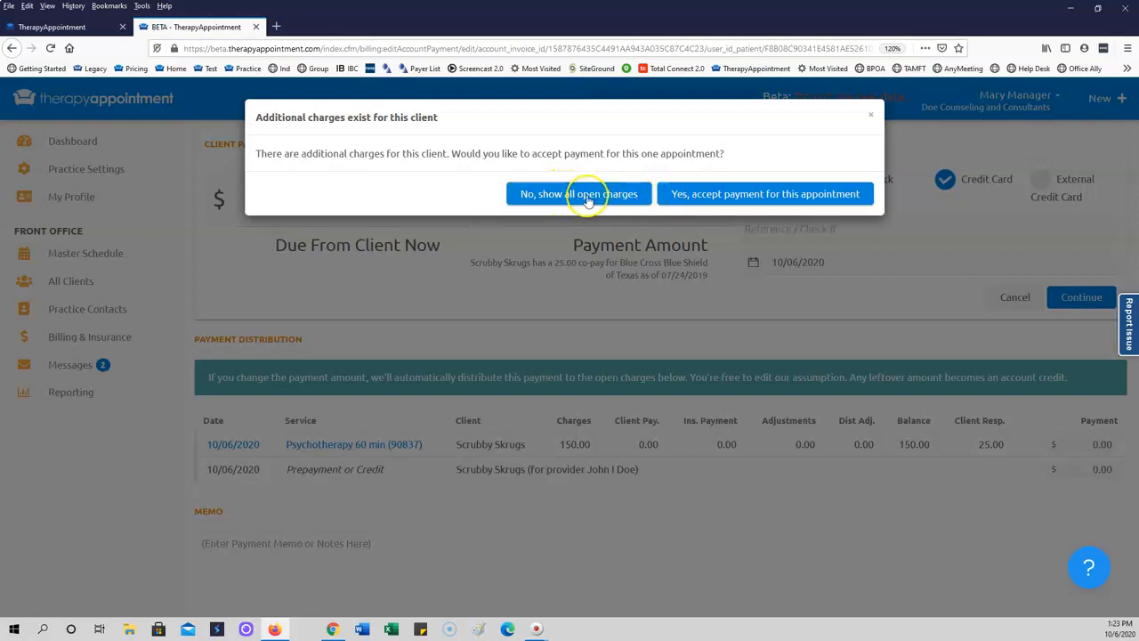
left_click(588, 201)
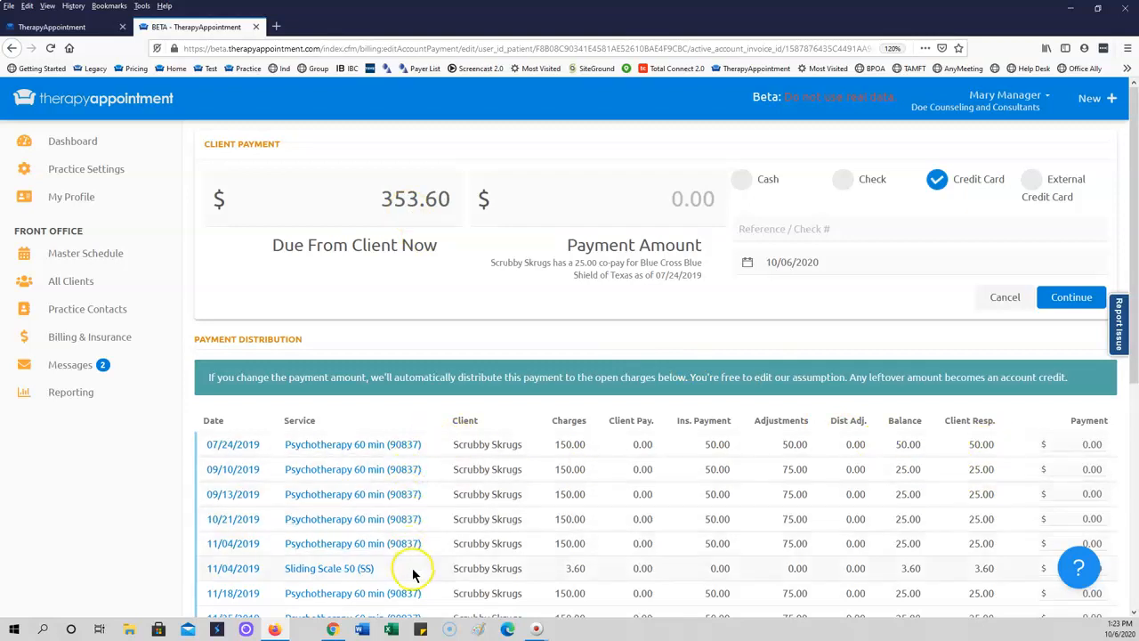
scroll(961, 579, "down", 5)
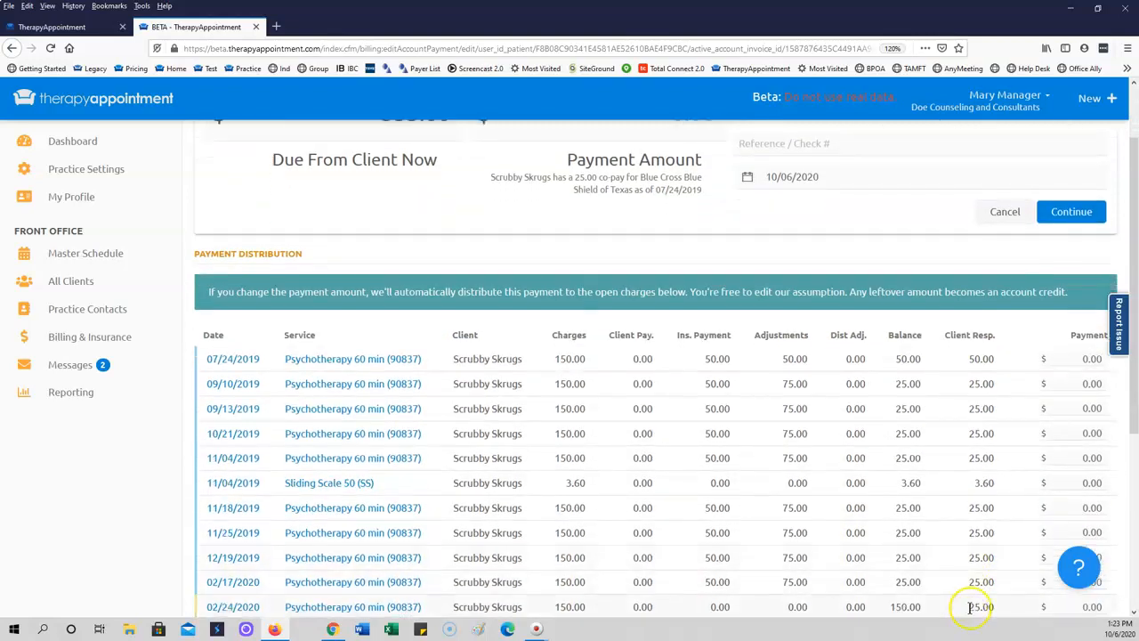
scroll(963, 586, "up", 4)
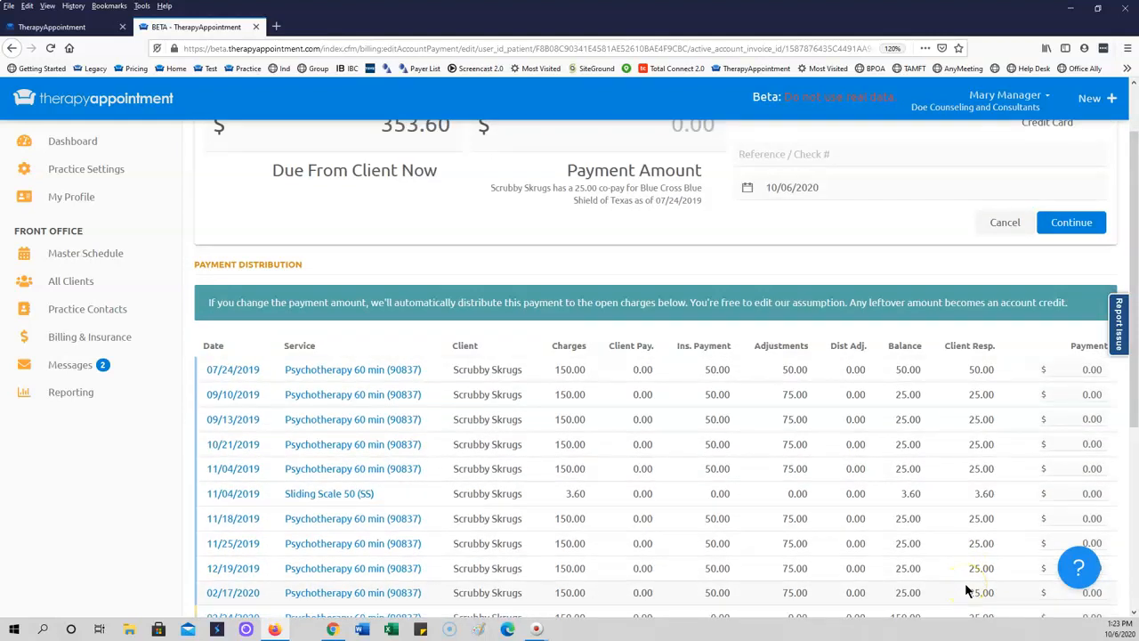
scroll(984, 539, "up", 1)
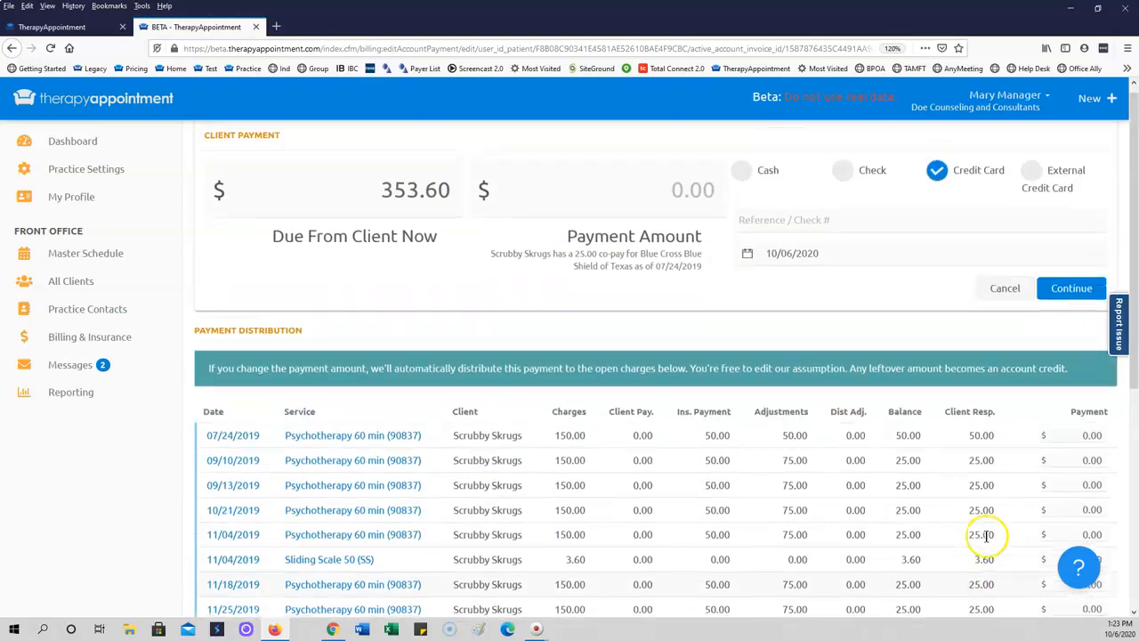
- Set the client's payment amount to 353.60 and review how it is distributed across the open charges
left_click(673, 200)
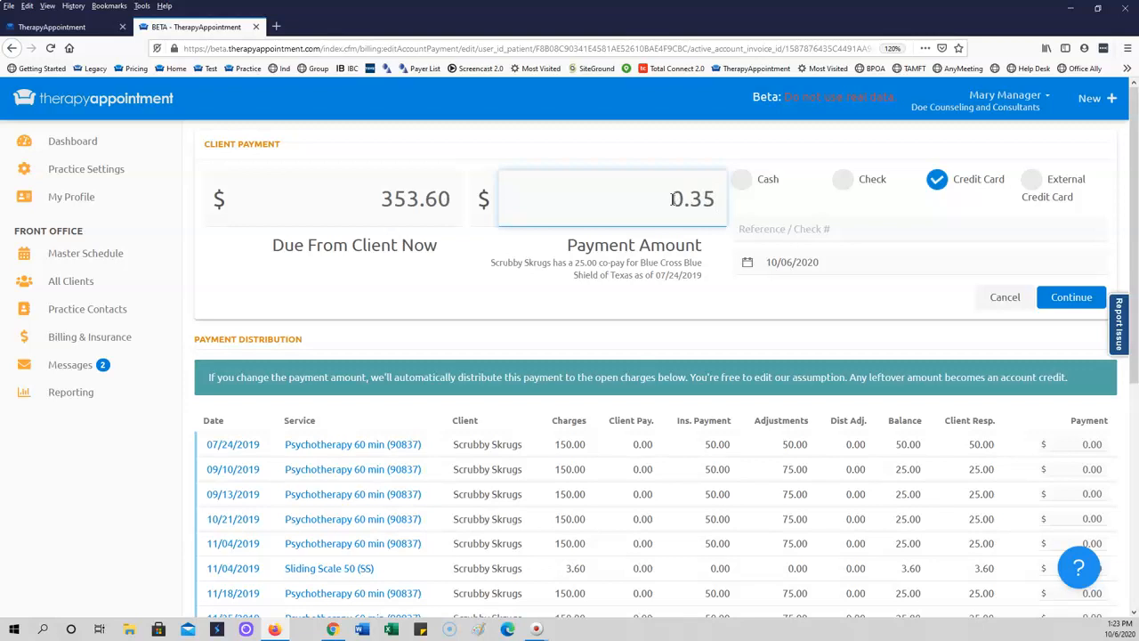
type("60")
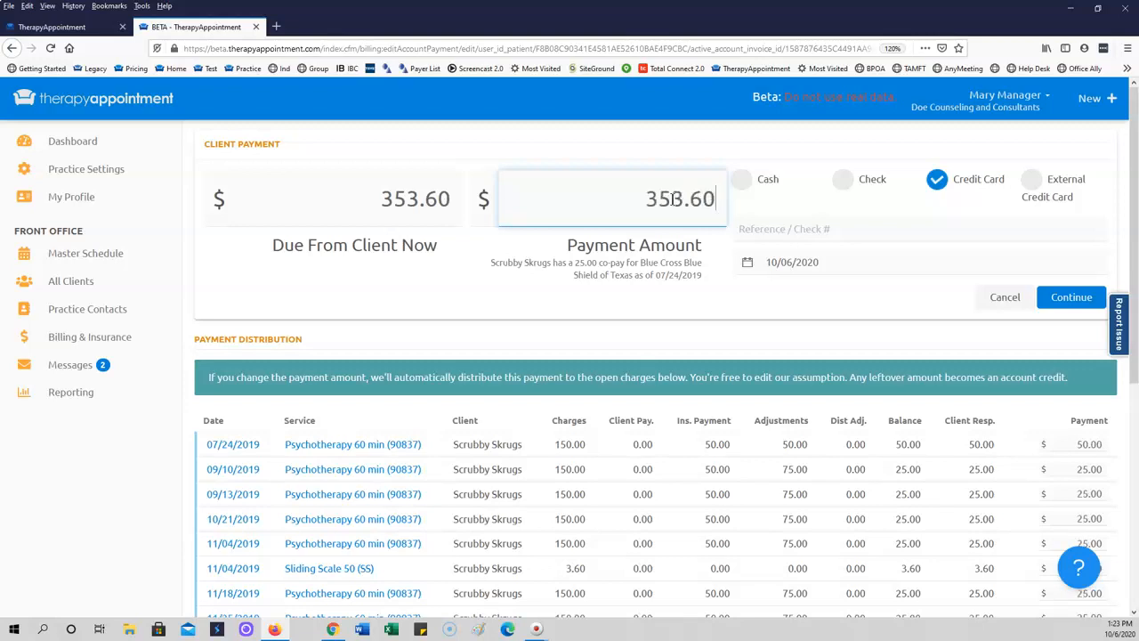
left_click(744, 320)
scroll(810, 414, "down", 2)
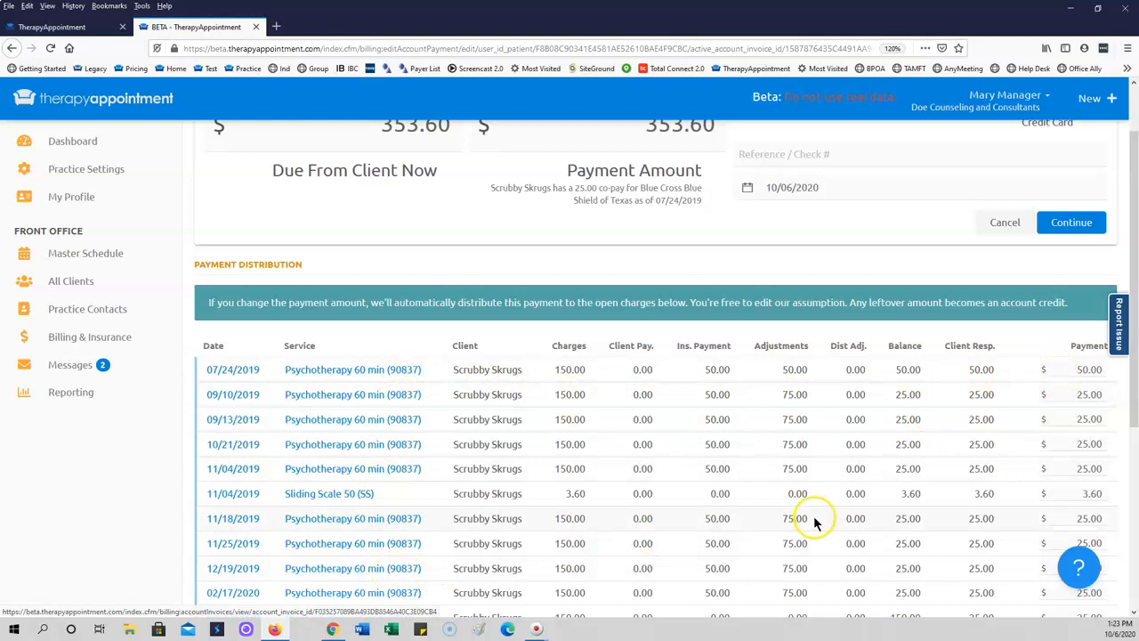
scroll(949, 556, "down", 1)
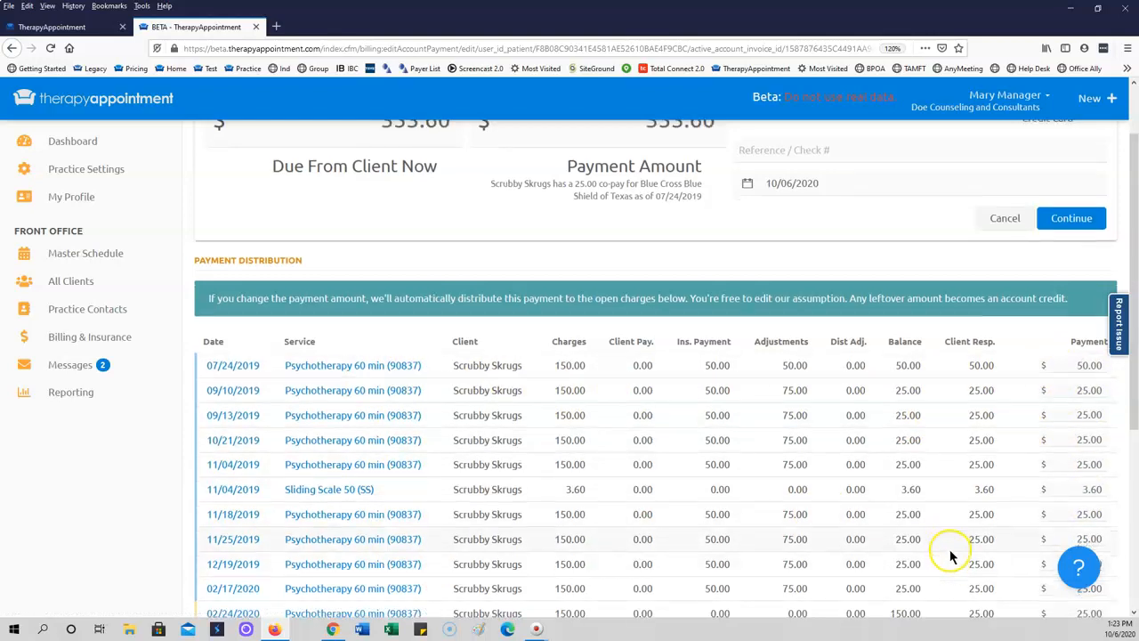
scroll(949, 555, "down", 6)
scroll(950, 549, "up", 4)
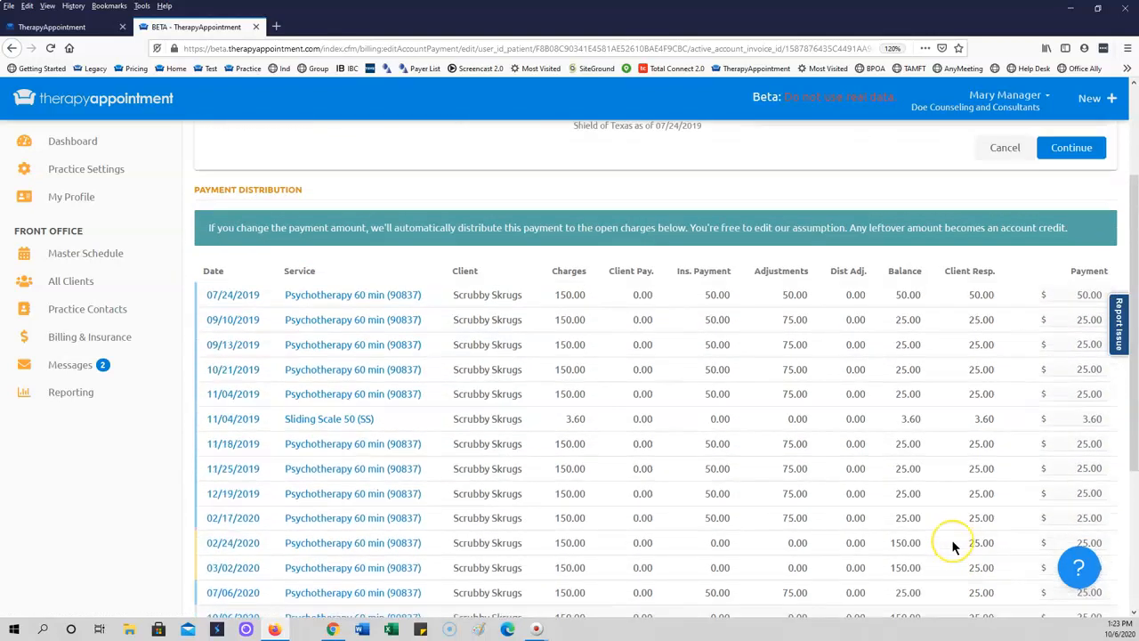
scroll(951, 543, "up", 3)
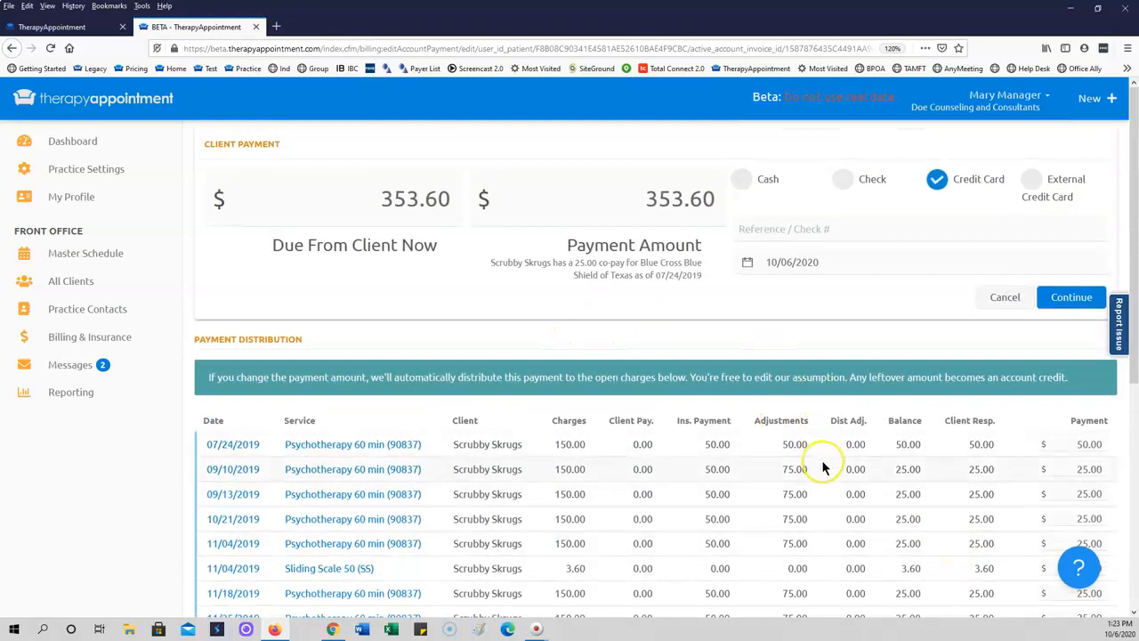
scroll(1009, 450, "down", 3)
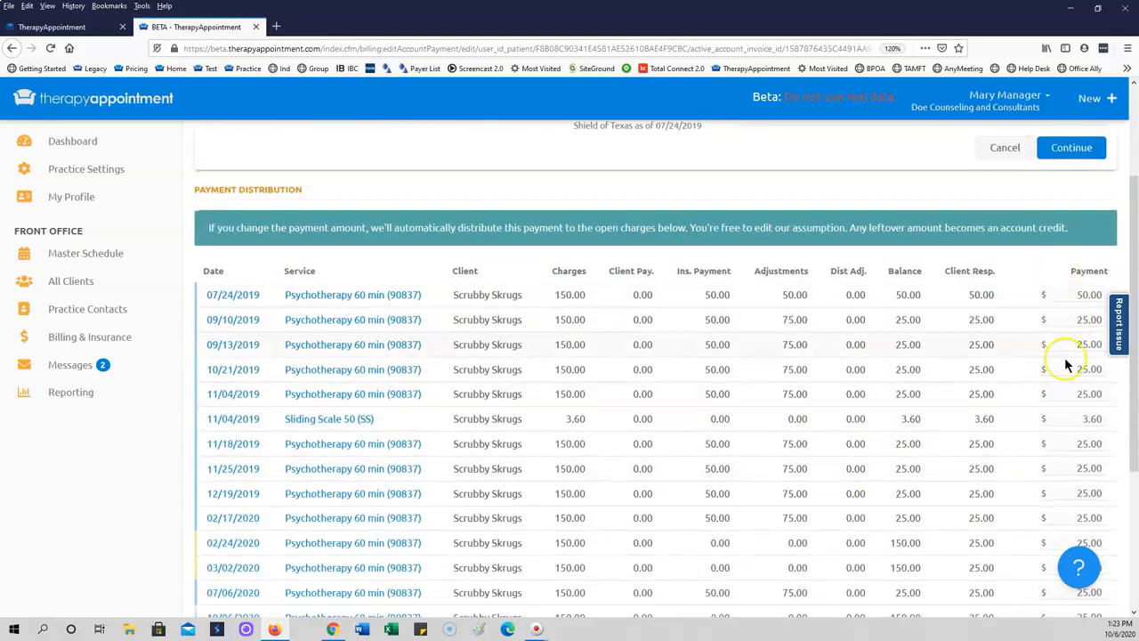
- Mark the client payment as a check with reference number 123, review the payment's distribution, and save it
scroll(1015, 538, "up", 3)
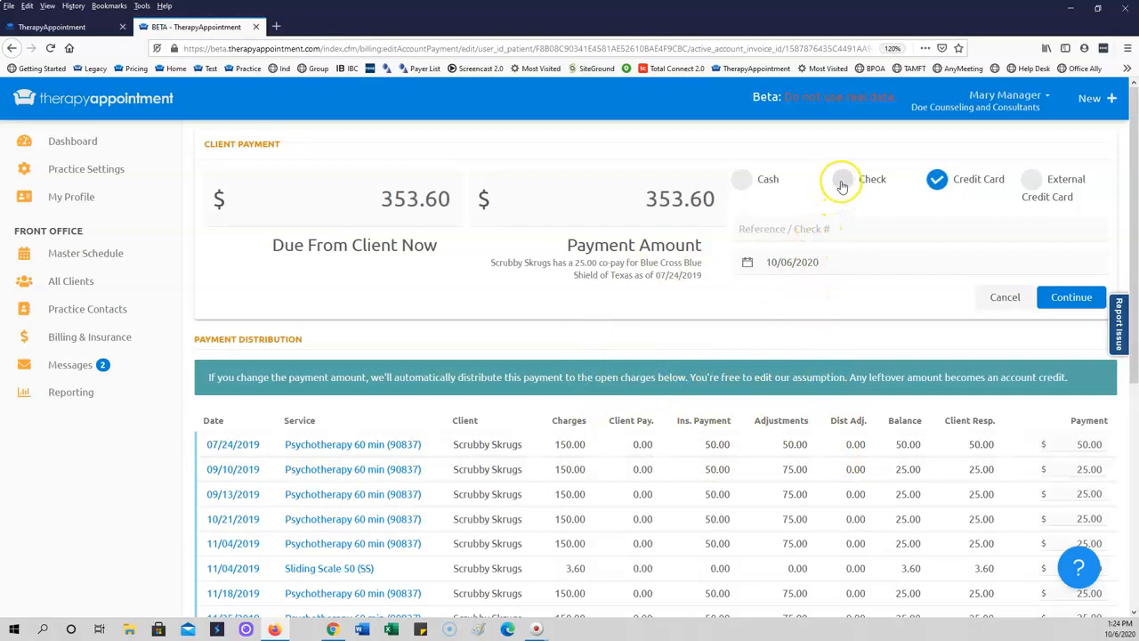
left_click(841, 182)
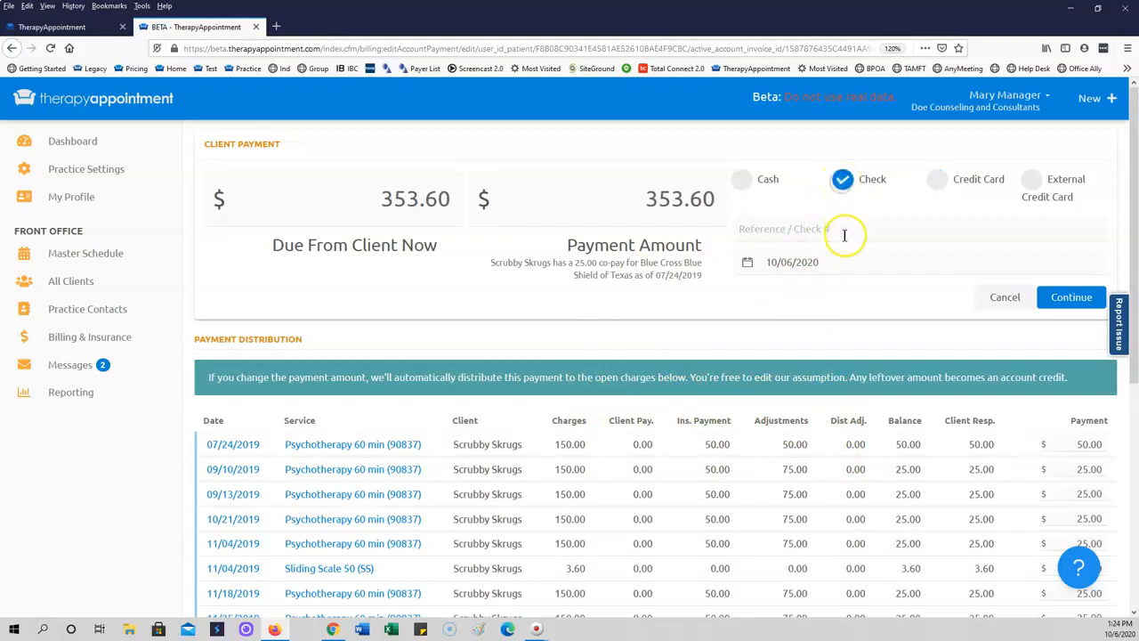
type("123")
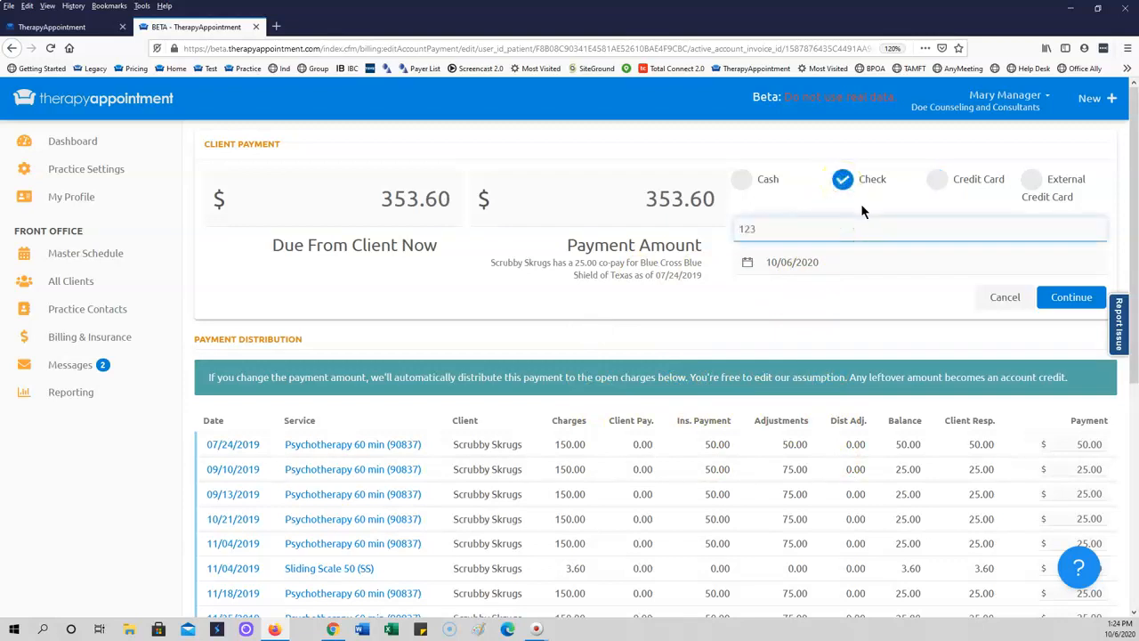
left_click(1071, 298)
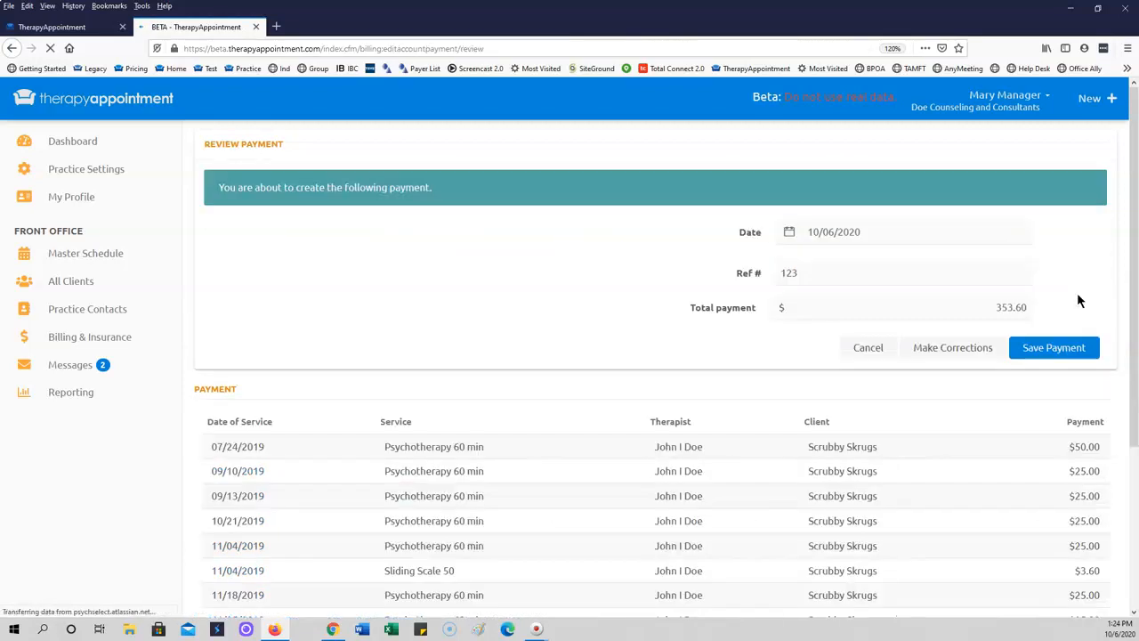
scroll(948, 400, "down", 3)
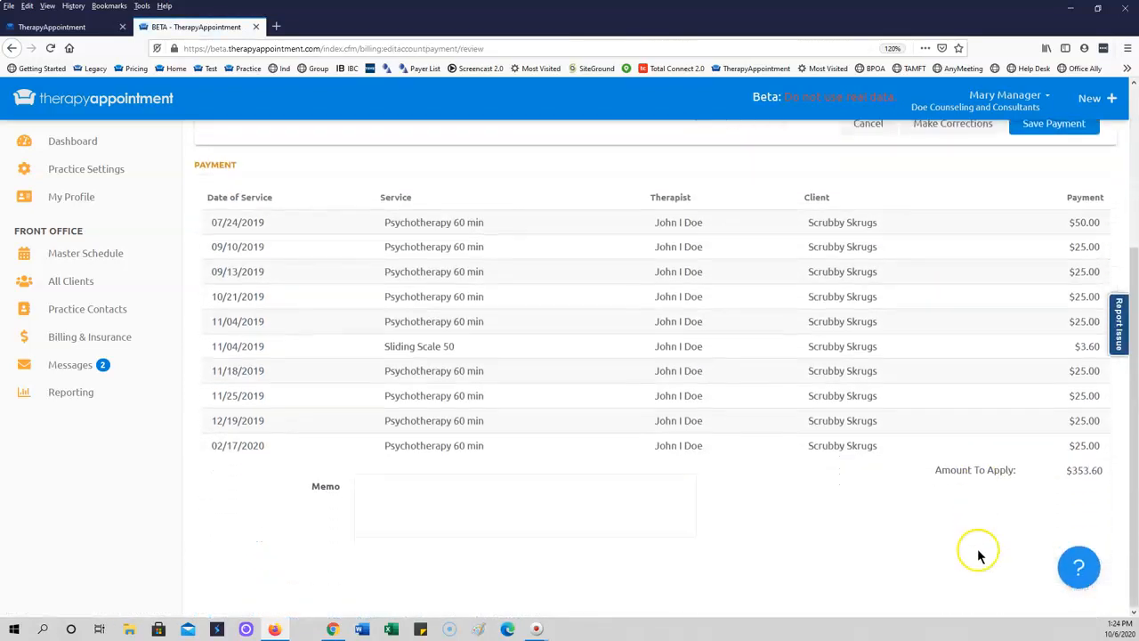
scroll(979, 546, "up", 3)
left_click(1057, 267)
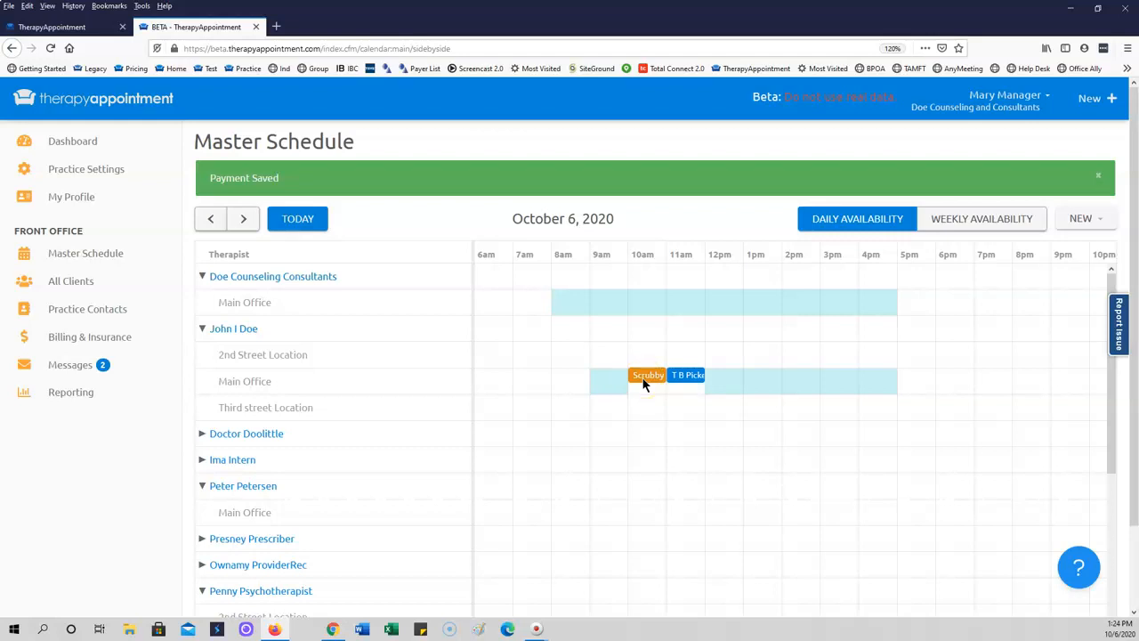
- From the first listed therapist's weekly calendar, open Tuesday's 11 am appointment and accept payment for this appointment only
left_click(235, 328)
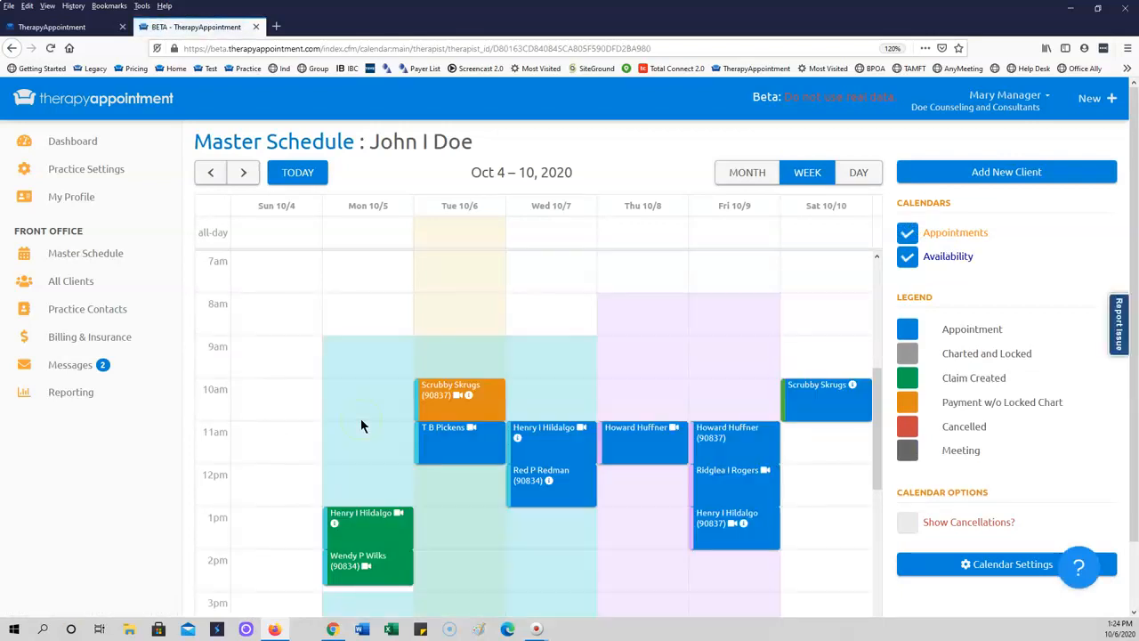
left_click(457, 435)
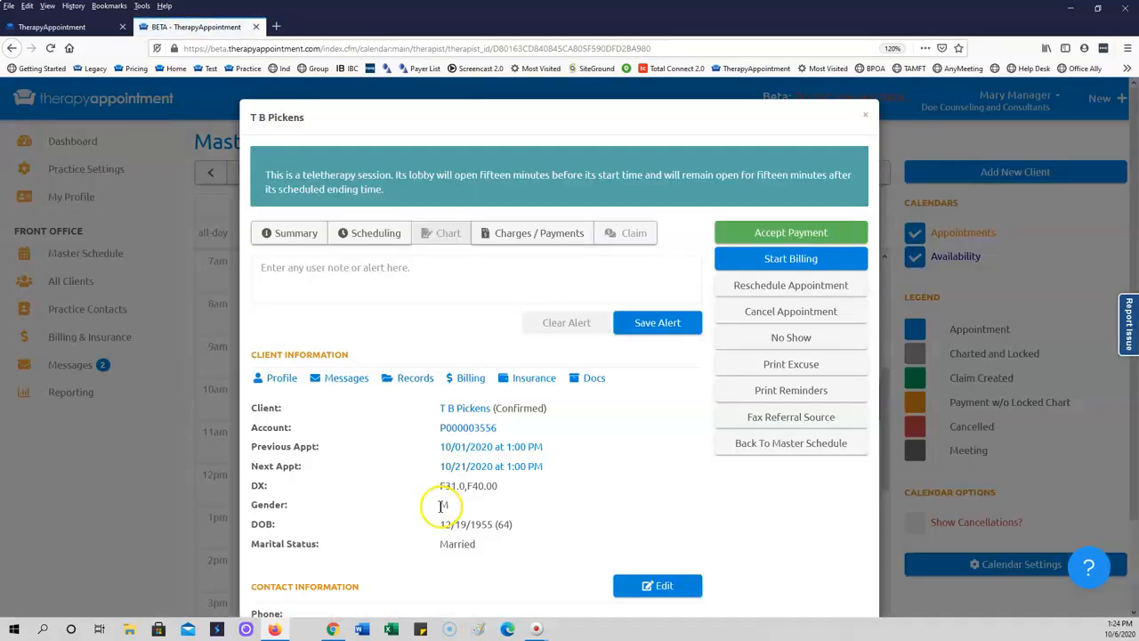
left_click(798, 233)
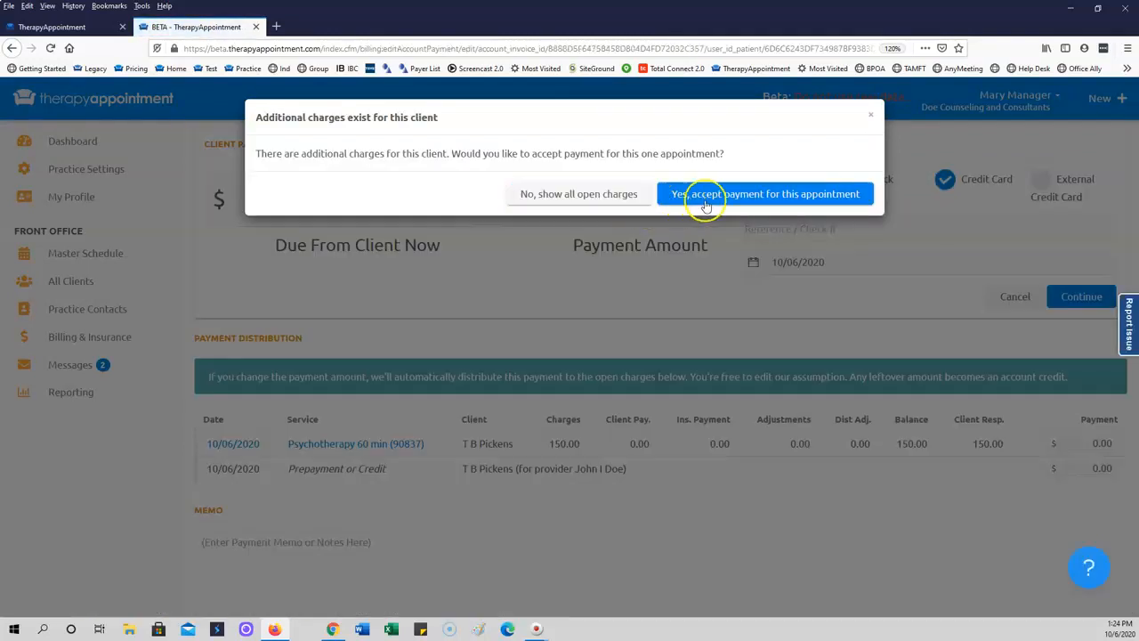
left_click(727, 196)
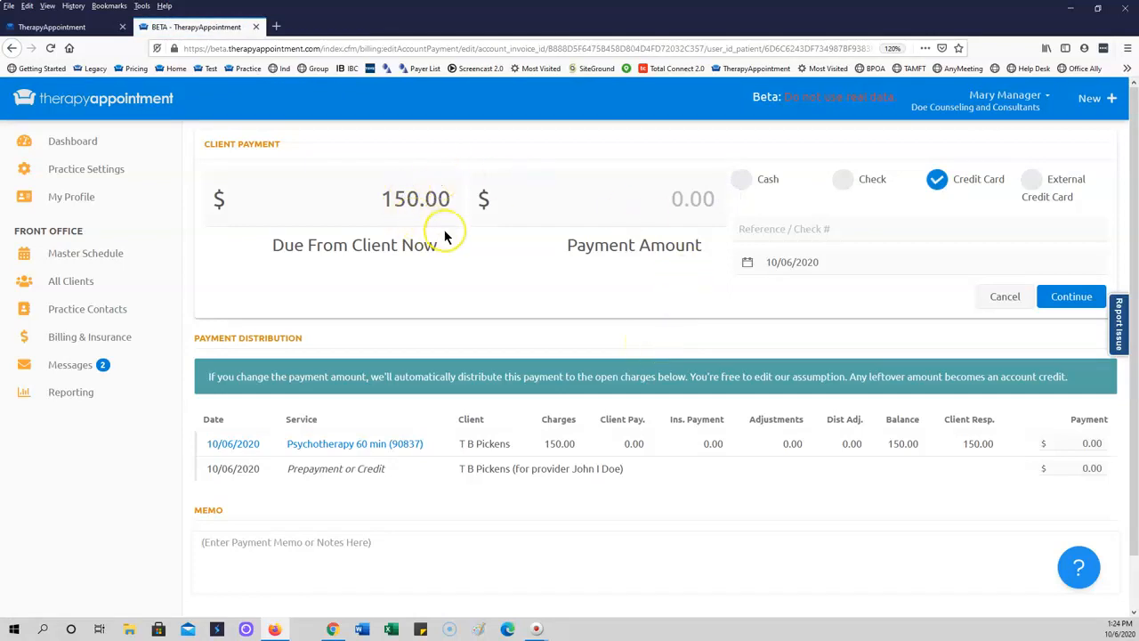
- Set the credit card payment amount to 150.00, continue to the card payment page, and try to use a saved card
left_click(652, 197)
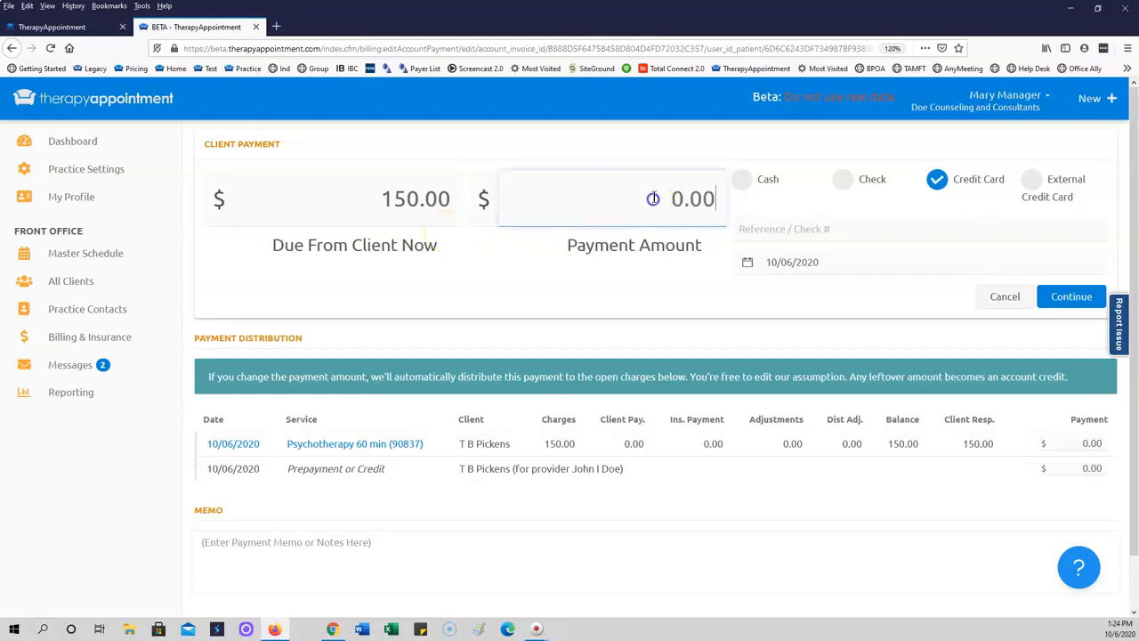
type("15000")
left_click(1066, 297)
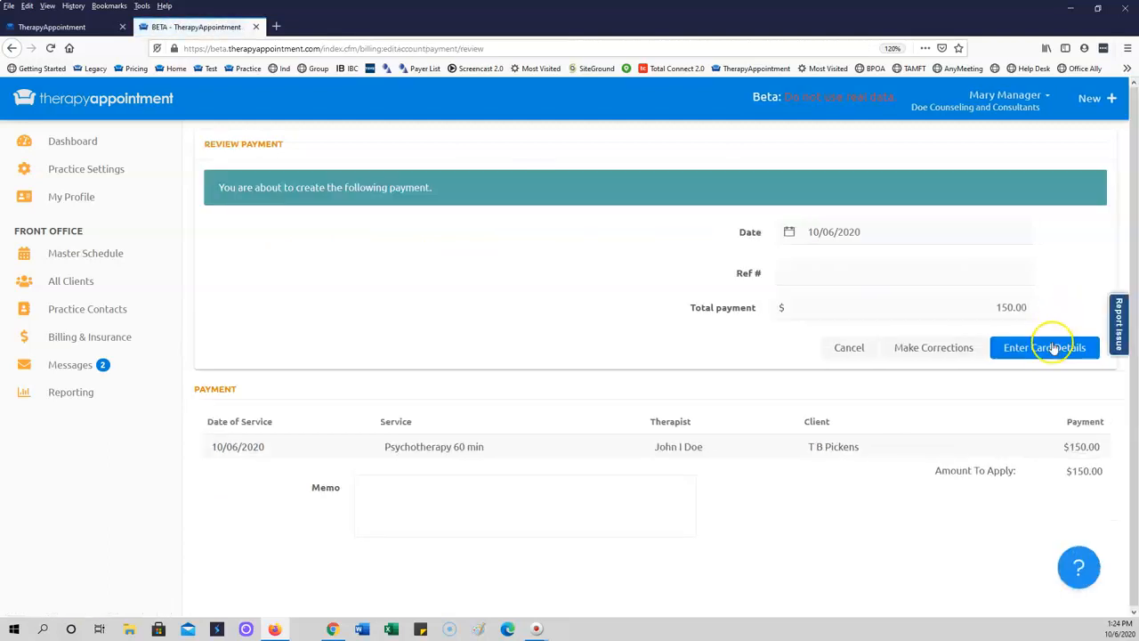
left_click(1053, 350)
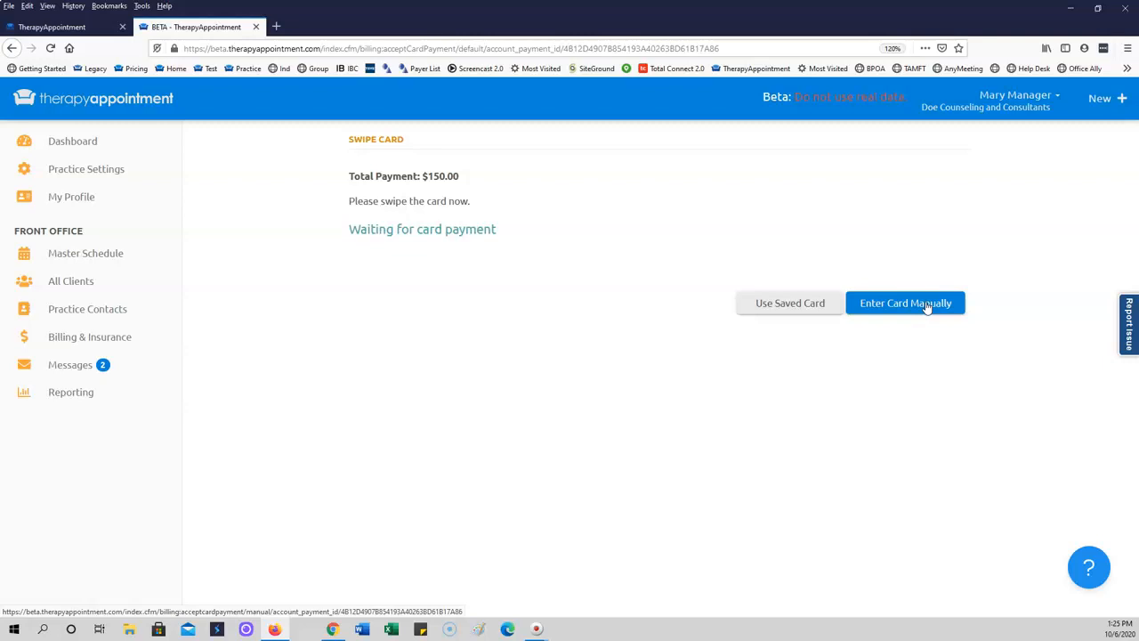
left_click(790, 303)
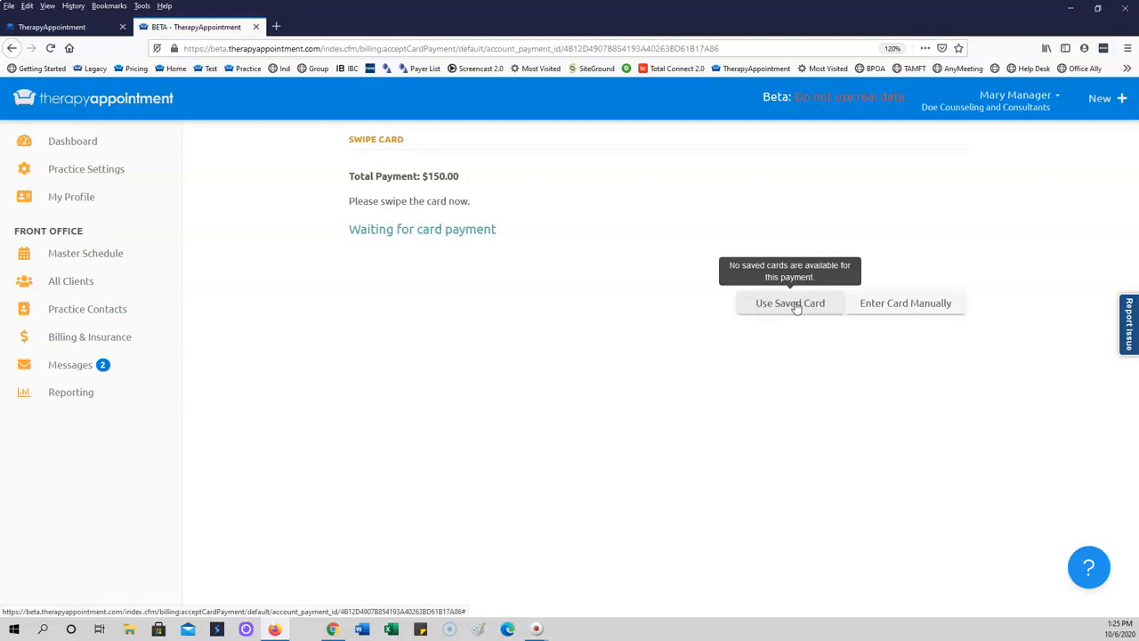
left_click(798, 304)
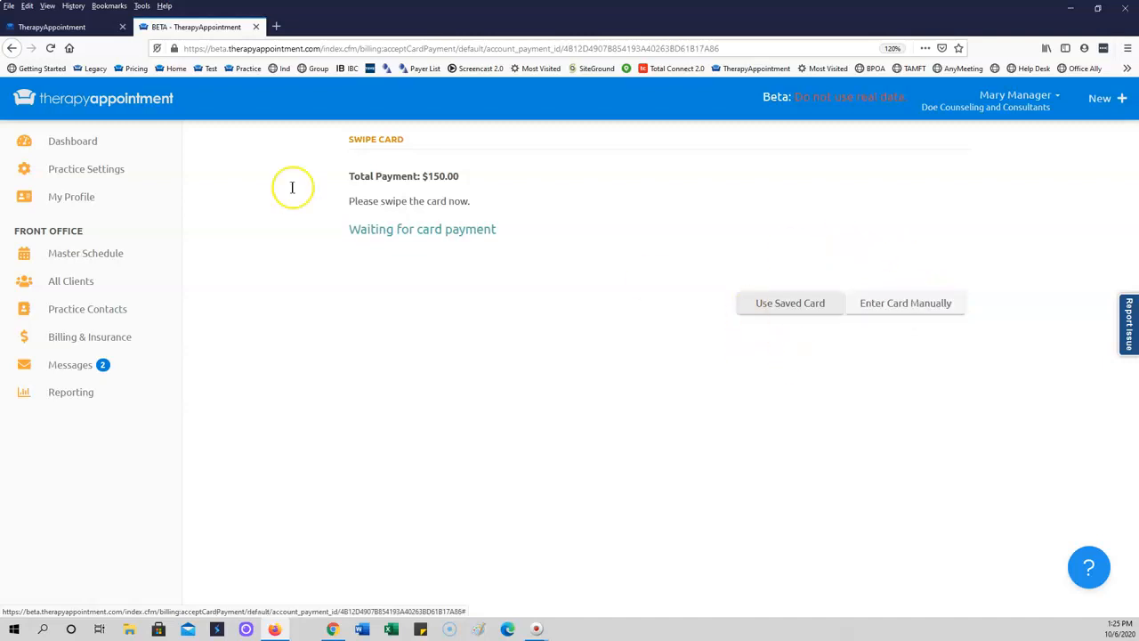
- Return to the therapist's weekly calendar through the master schedule, and reopen the details of Tuesday's 11 am appointment
left_click(89, 254)
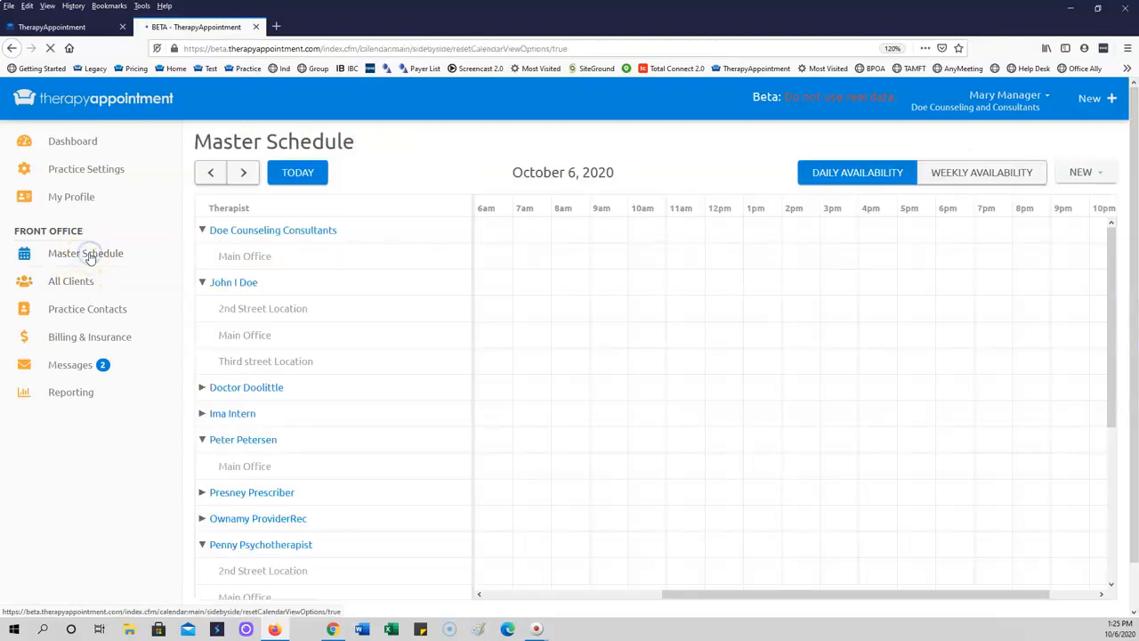
left_click(237, 282)
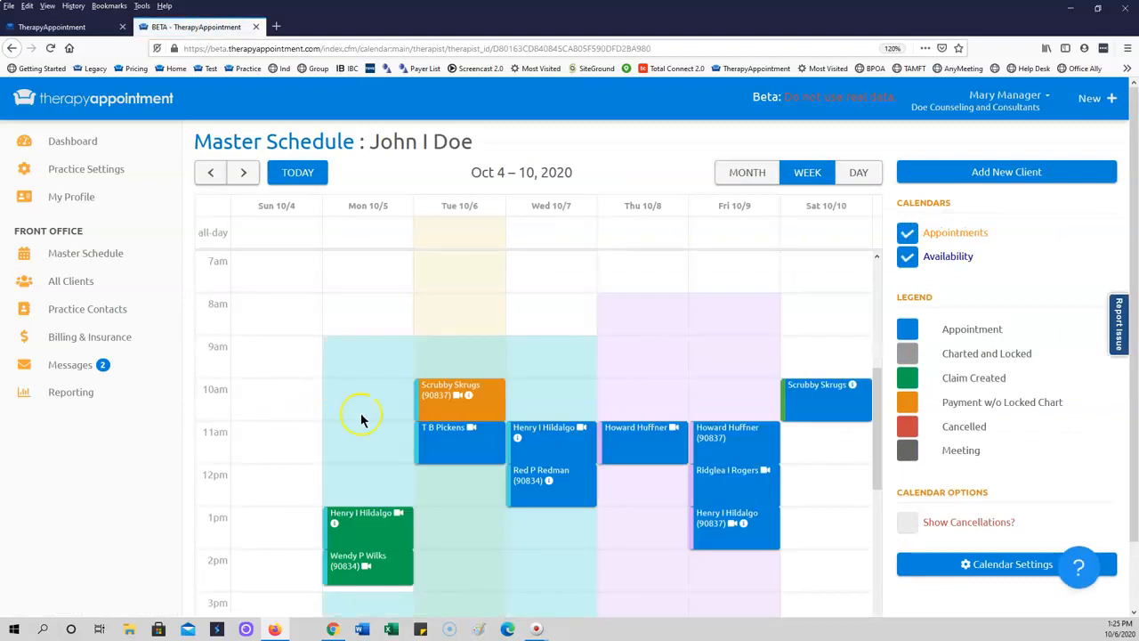
left_click(456, 439)
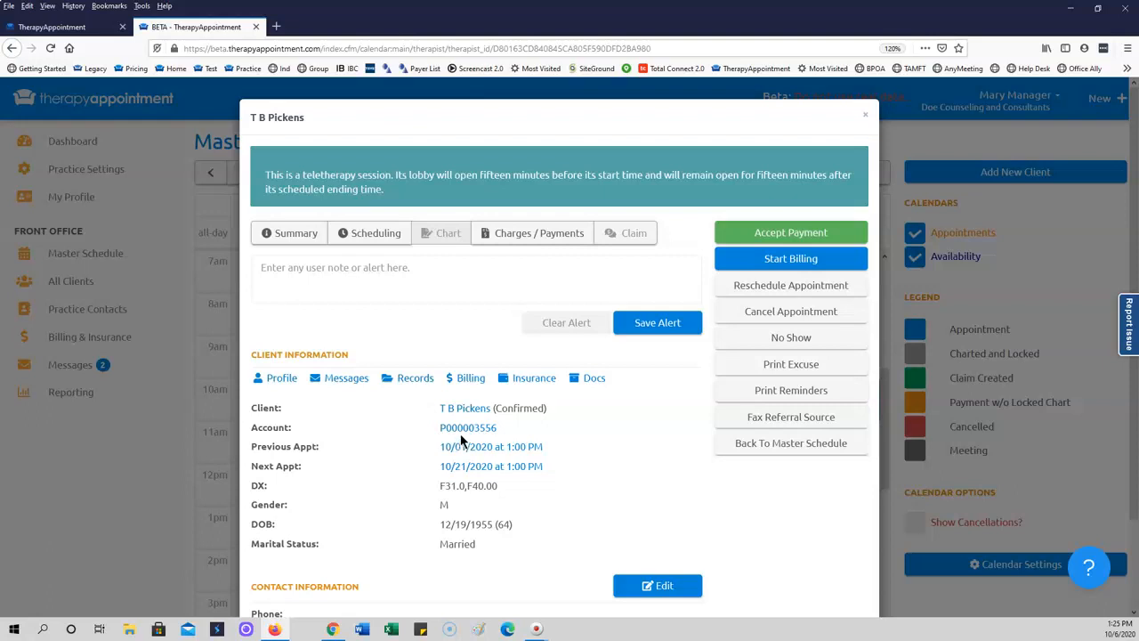
left_click(476, 407)
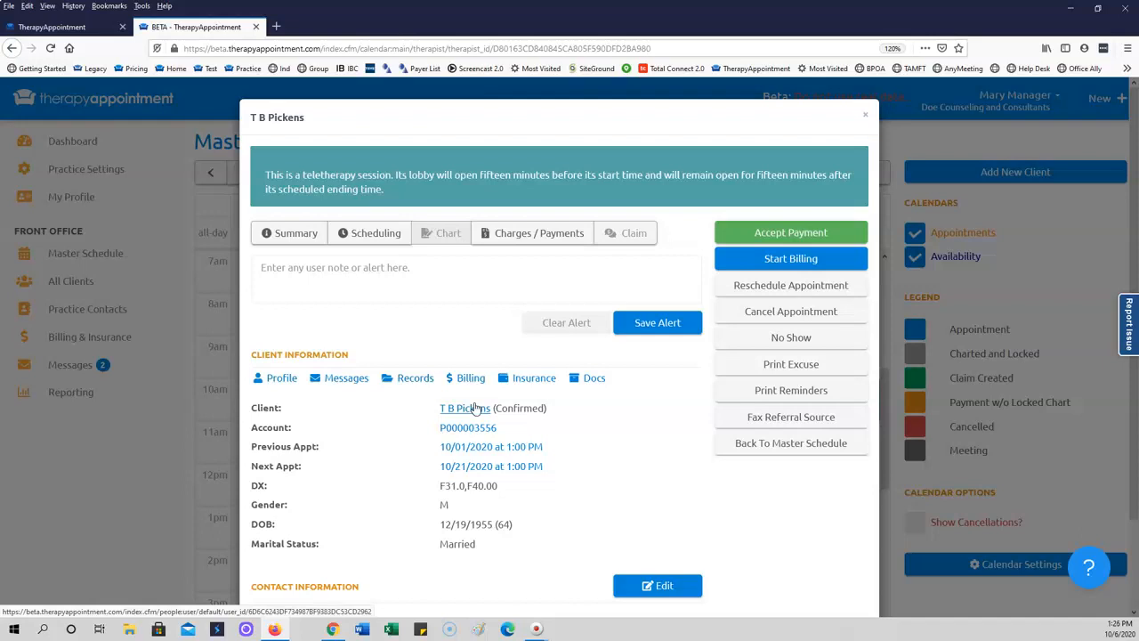
- Start billing for the appointment, request a claim for its charges, and choose to do nothing about the missing insurance information
left_click(803, 259)
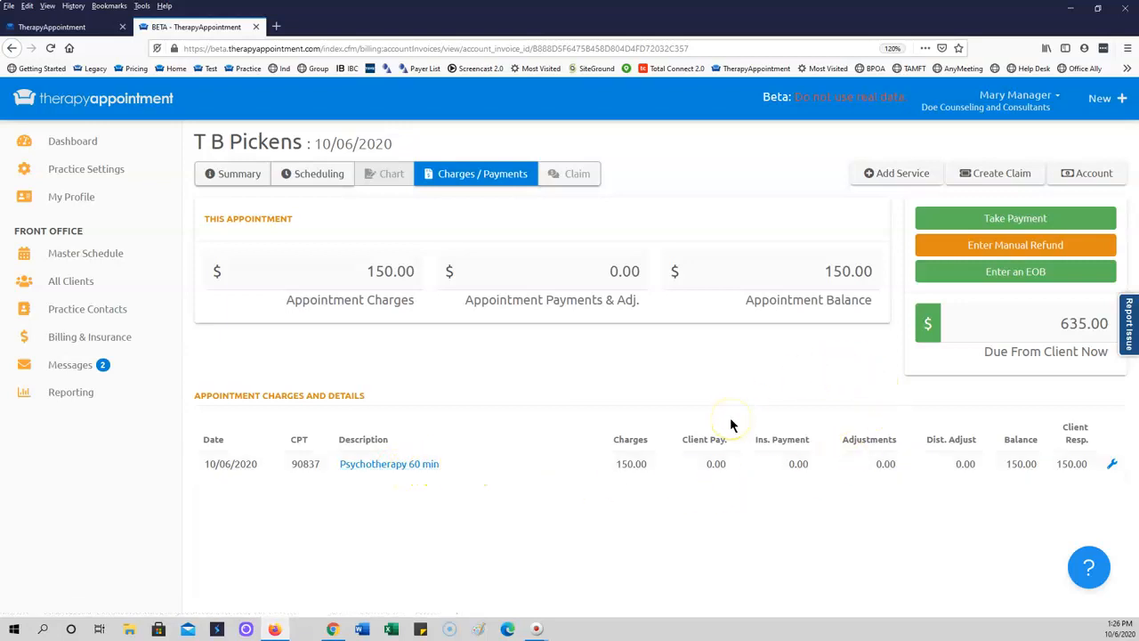
left_click(1008, 182)
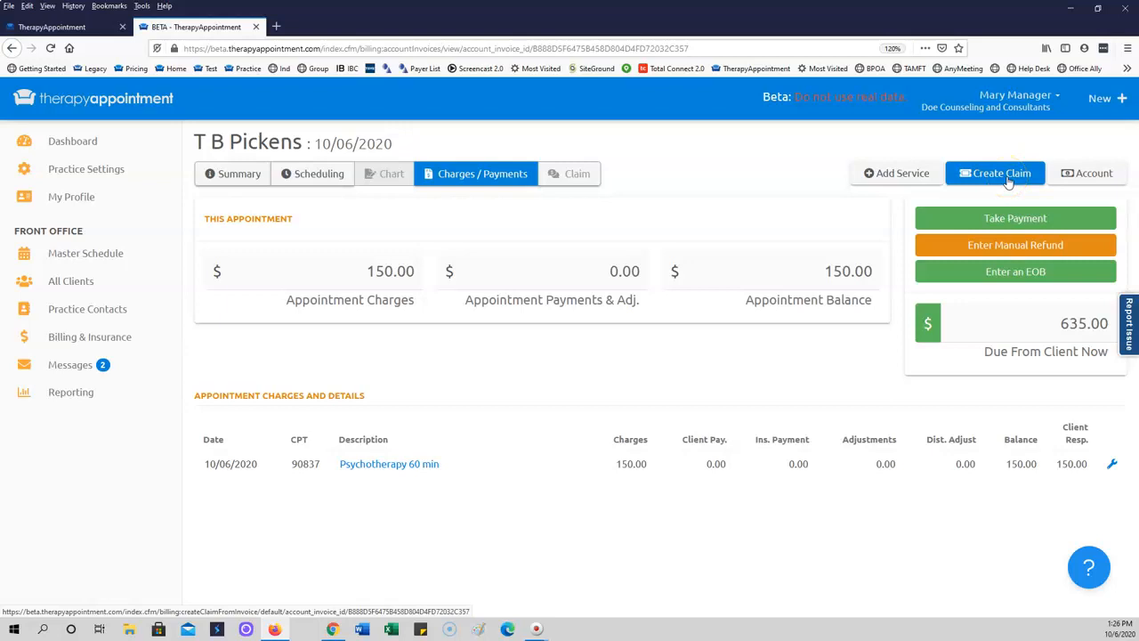
left_click(1008, 181)
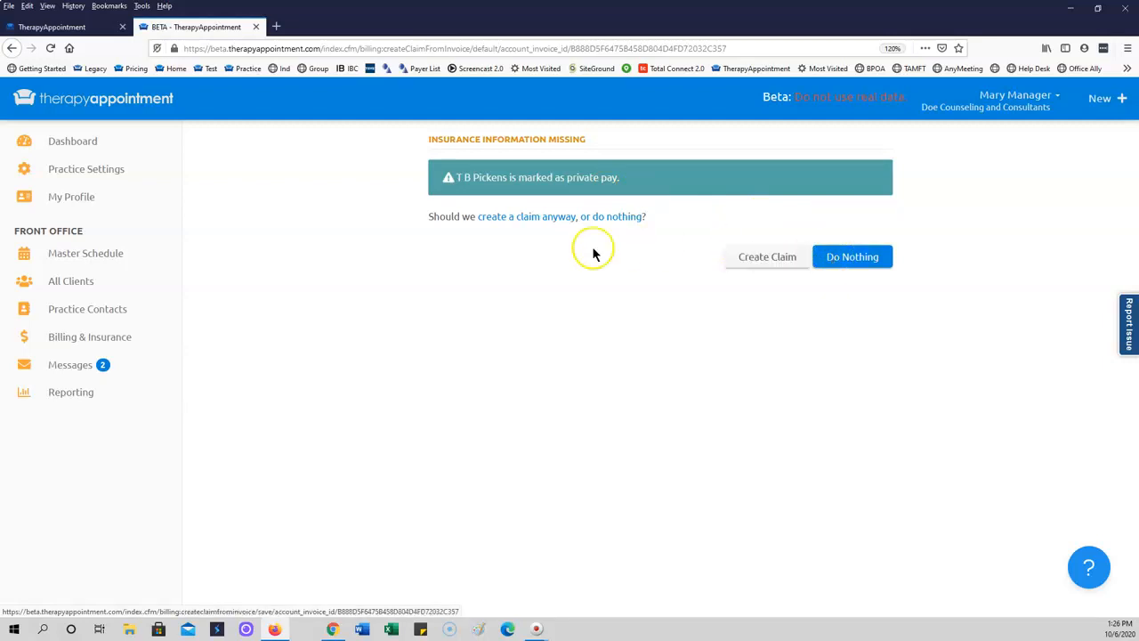
left_click(854, 259)
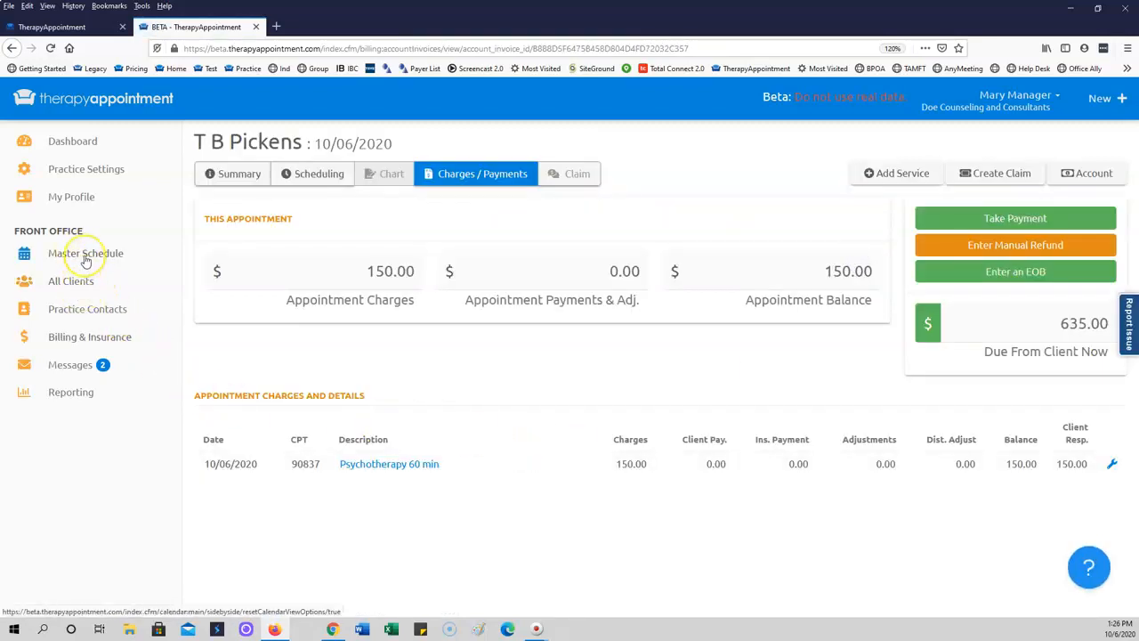
- Return to the master schedule, open the 10 am appointment, and look over its summary and available actions
left_click(85, 254)
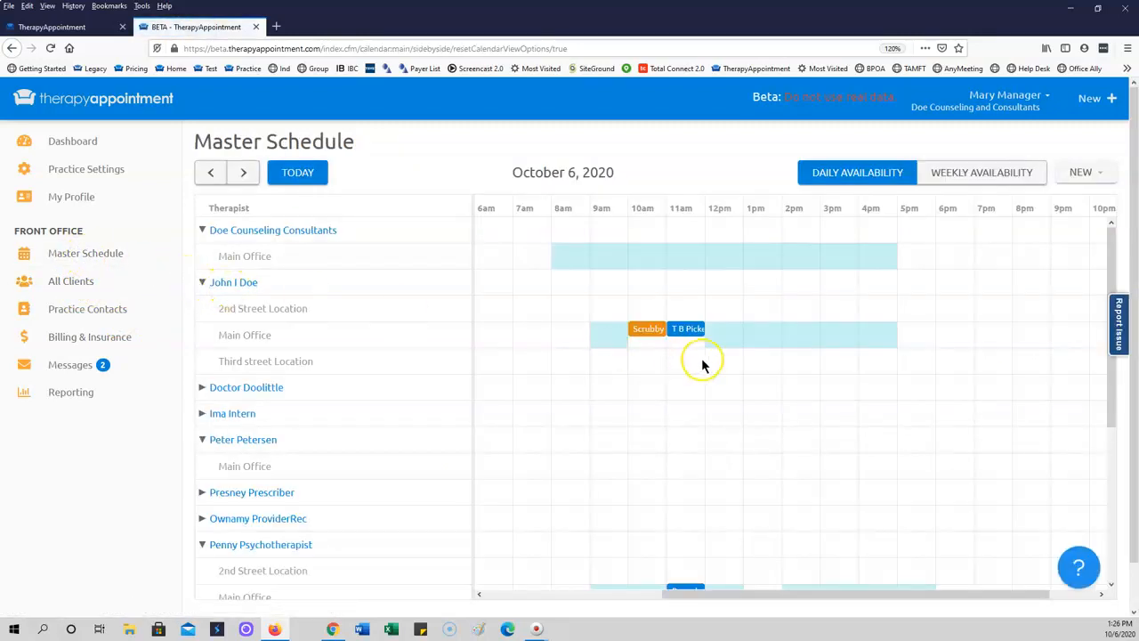
left_click(660, 330)
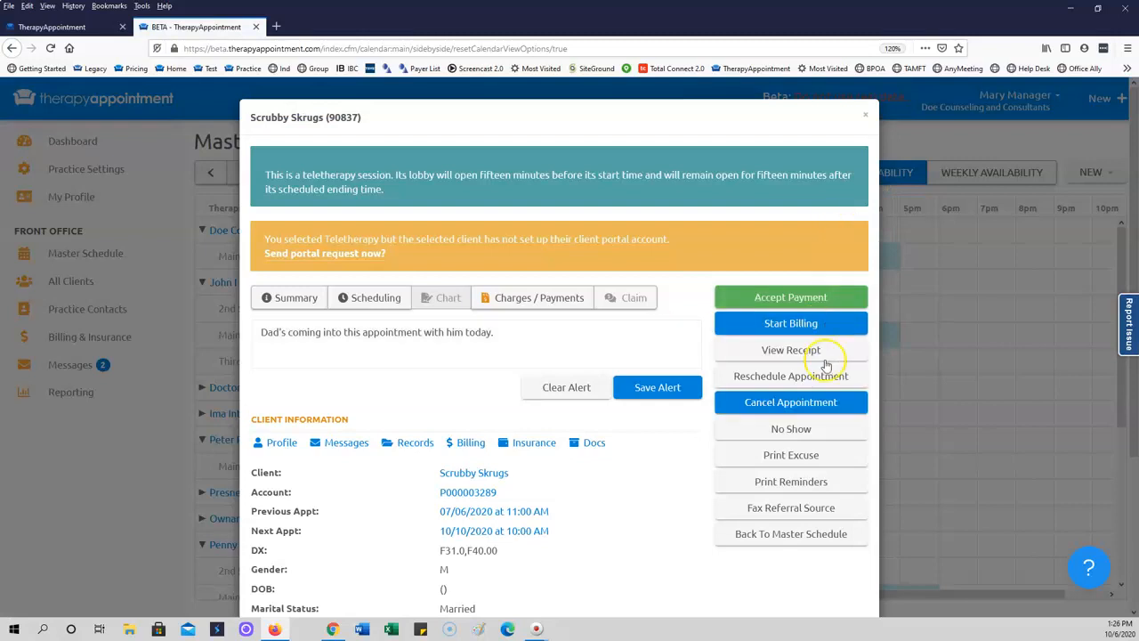
scroll(799, 507, "down", 2)
scroll(799, 507, "down", 1)
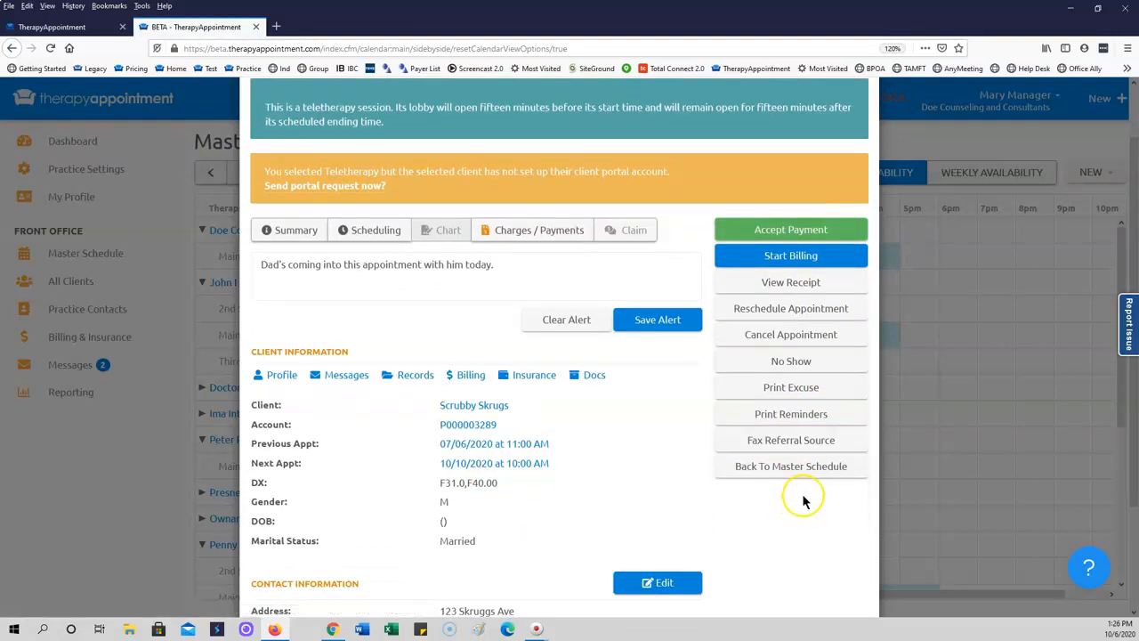
scroll(795, 490, "up", 2)
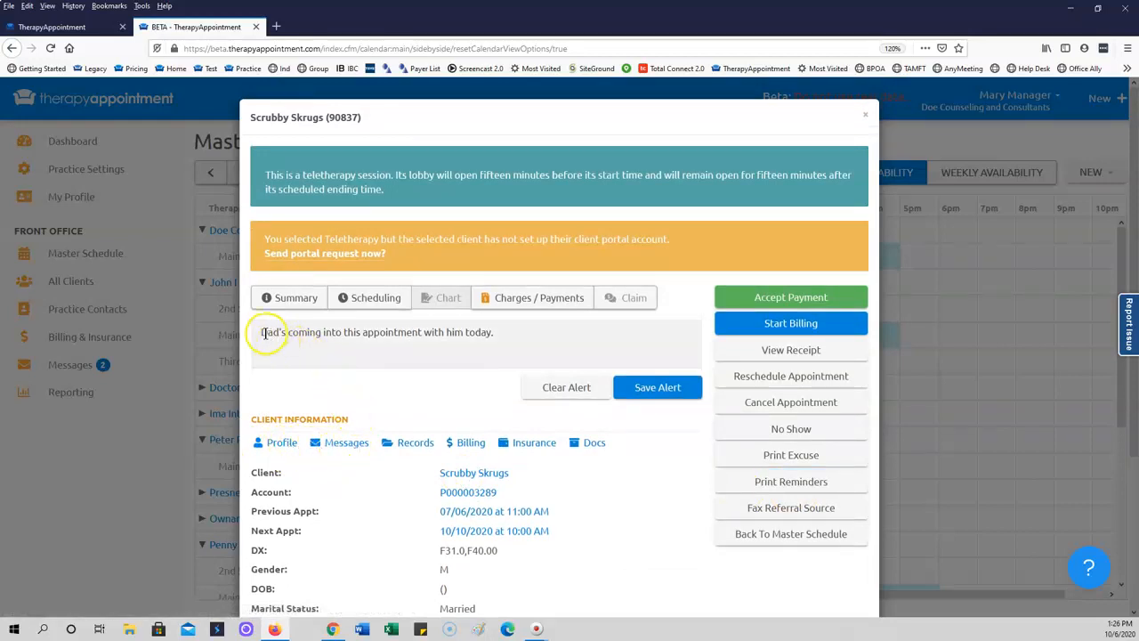
- Examine the 10 am appointment's alert note, receipt and scheduling options, and client contact information, and close the details
left_click_drag(264, 331, 558, 350)
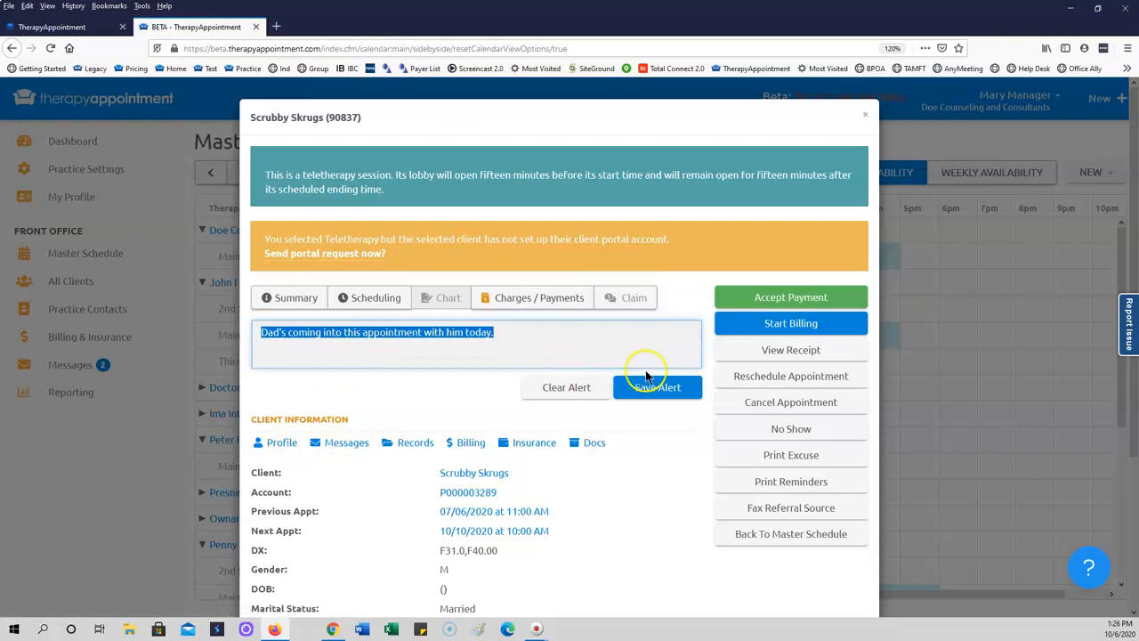
left_click(779, 355)
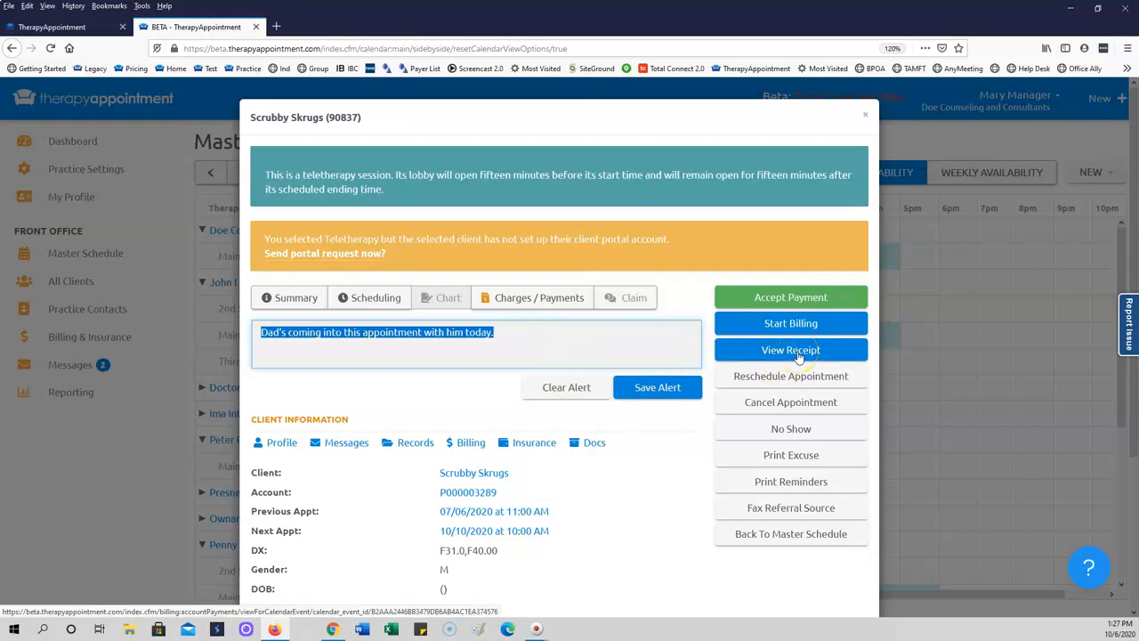
left_click(795, 379)
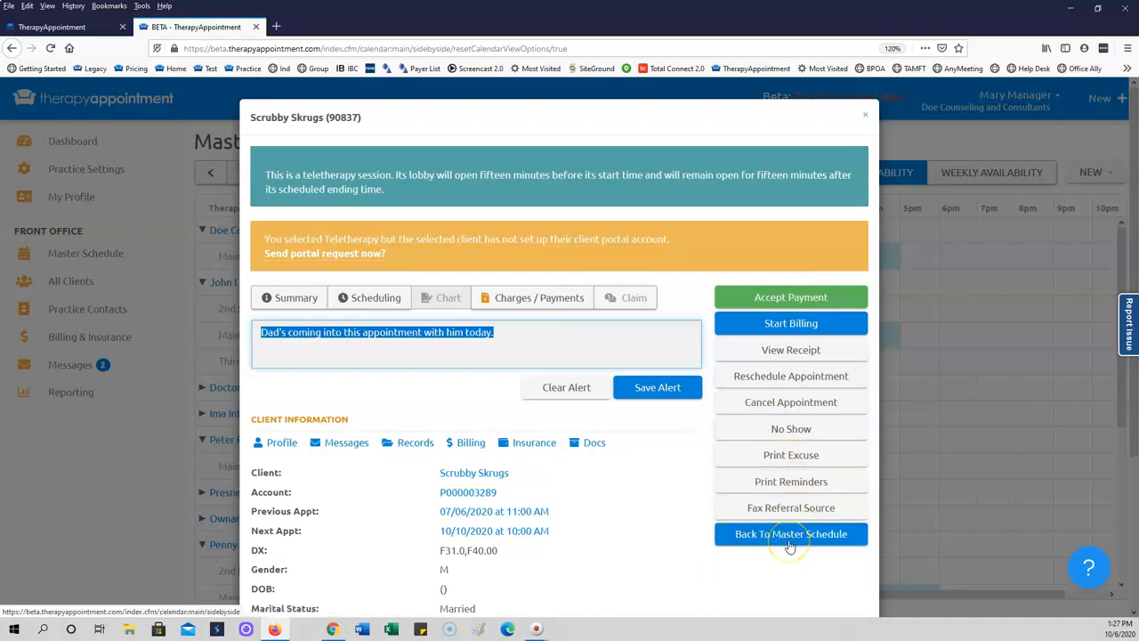
scroll(694, 524, "down", 4)
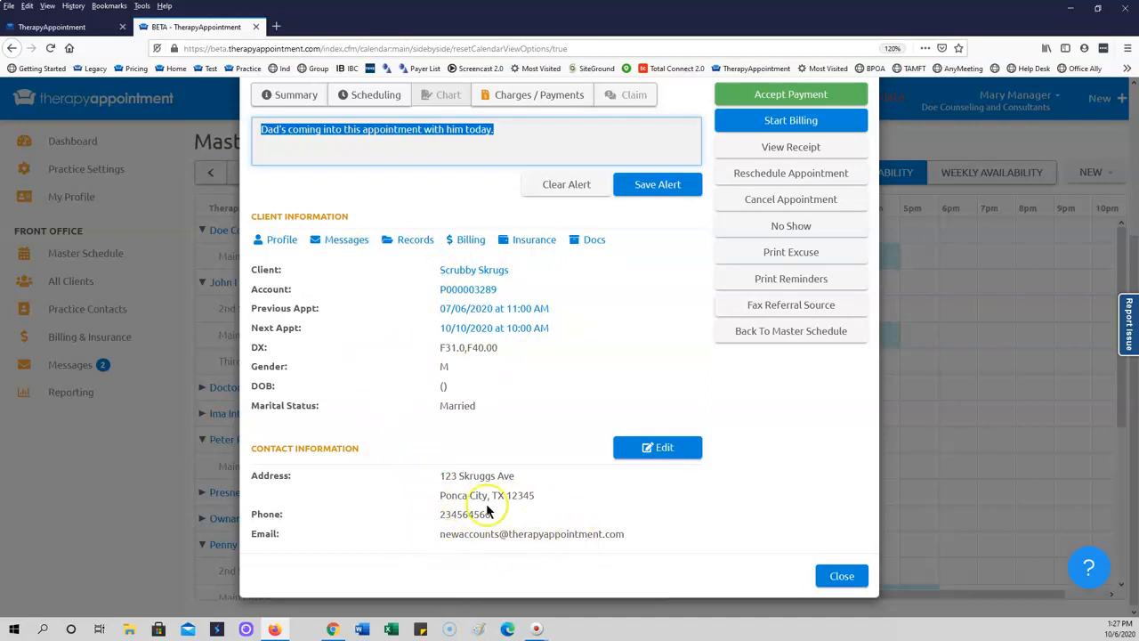
scroll(498, 508, "up", 3)
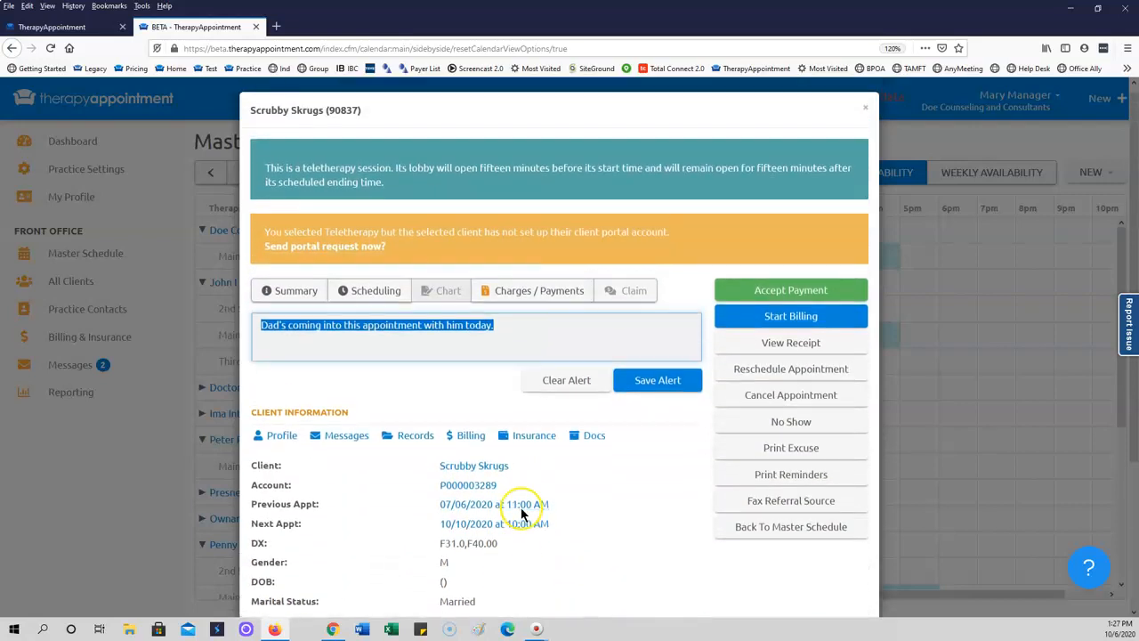
left_click(867, 118)
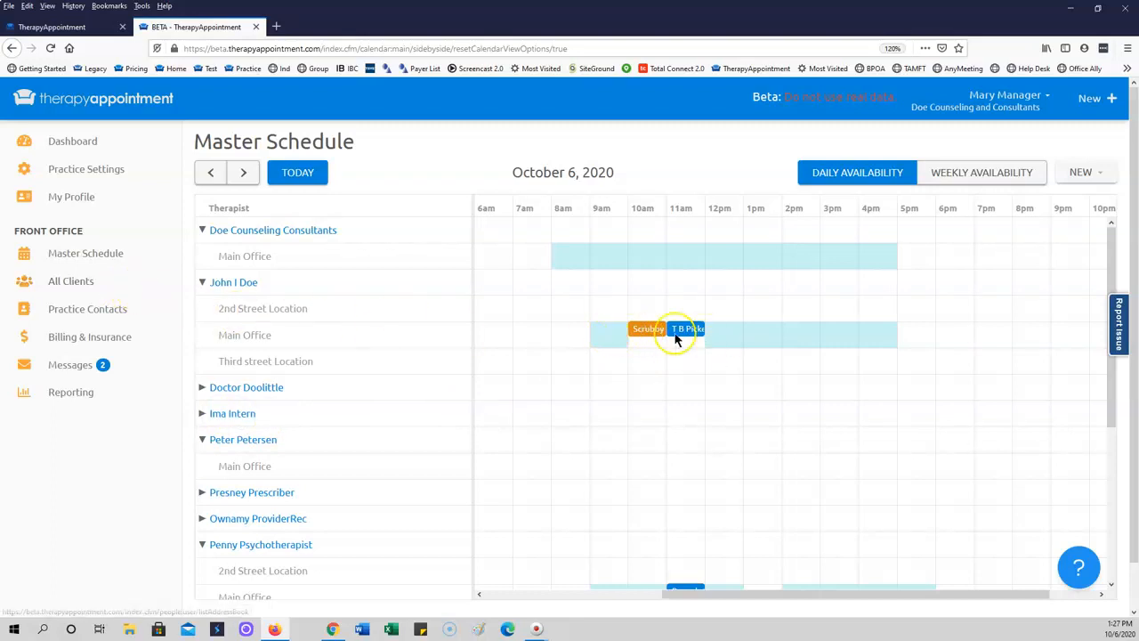
- Open the weekly calendar of the therapist with the 10 am appointment, and examine the color-coded appointments for October 4–10, 2020
left_click(242, 283)
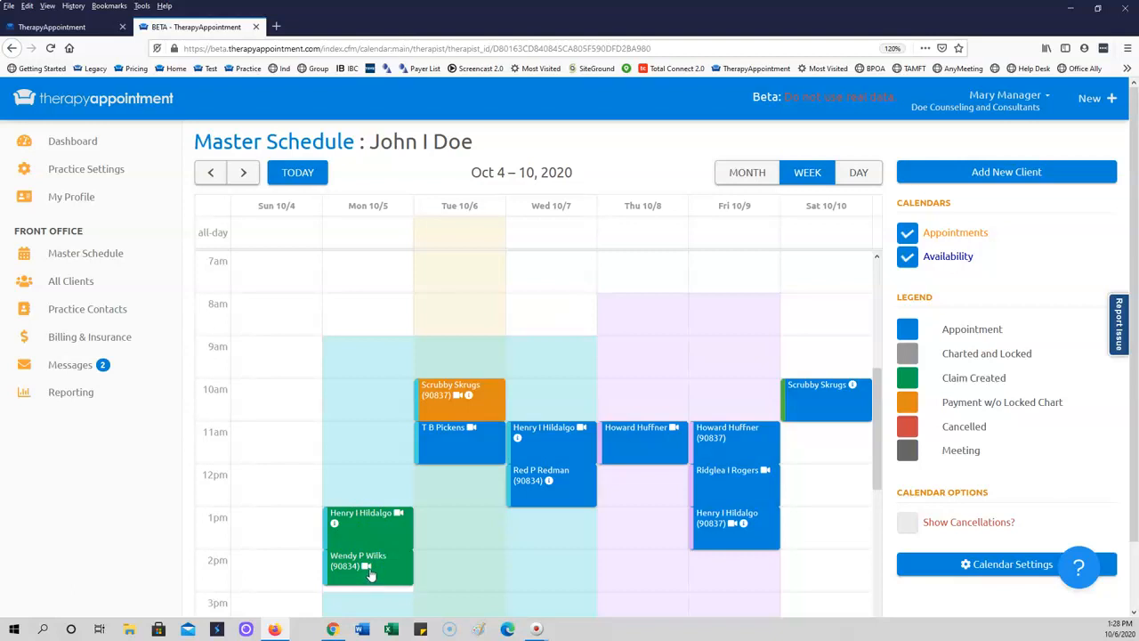
scroll(490, 542, "down", 2)
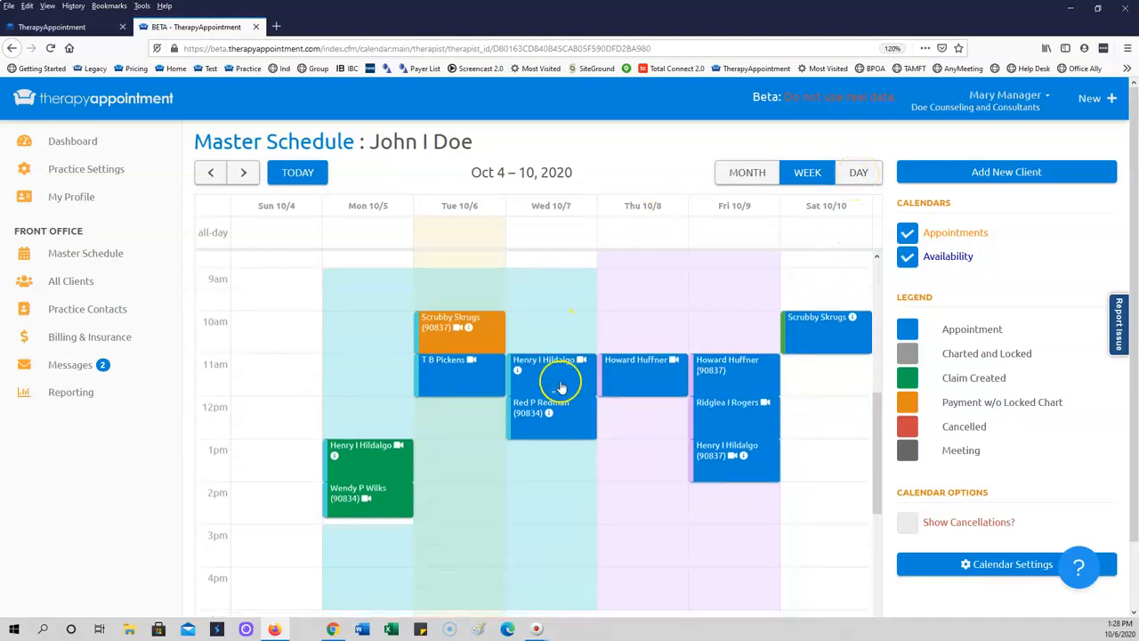
- Compare the therapist's October 2020 calendar in monthly, daily and weekly views
left_click(749, 173)
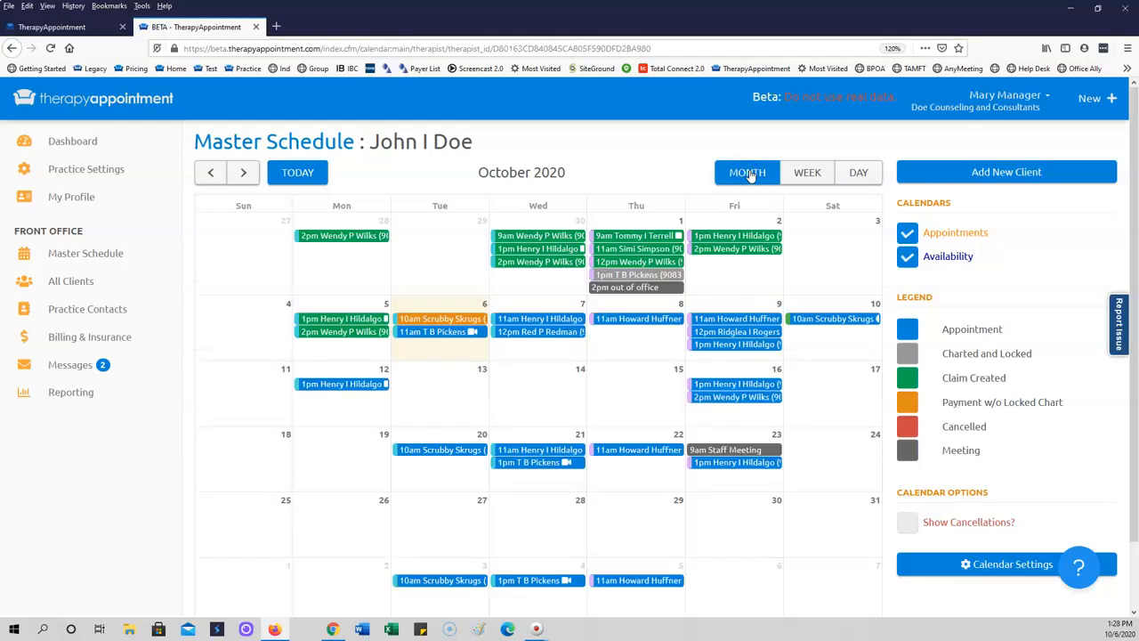
left_click(855, 174)
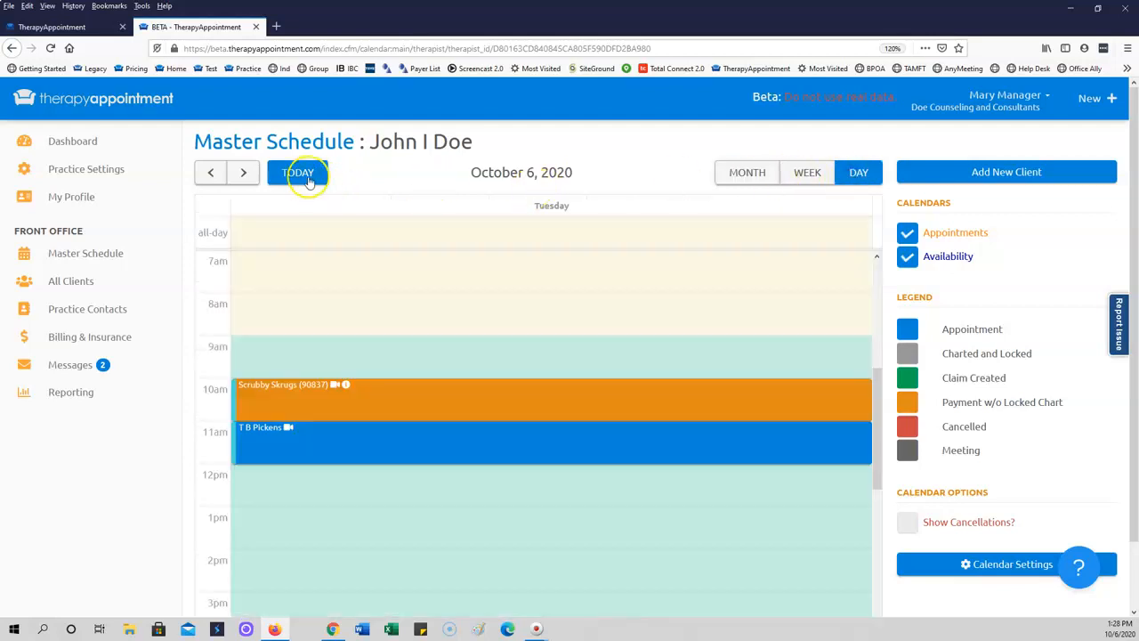
left_click(801, 172)
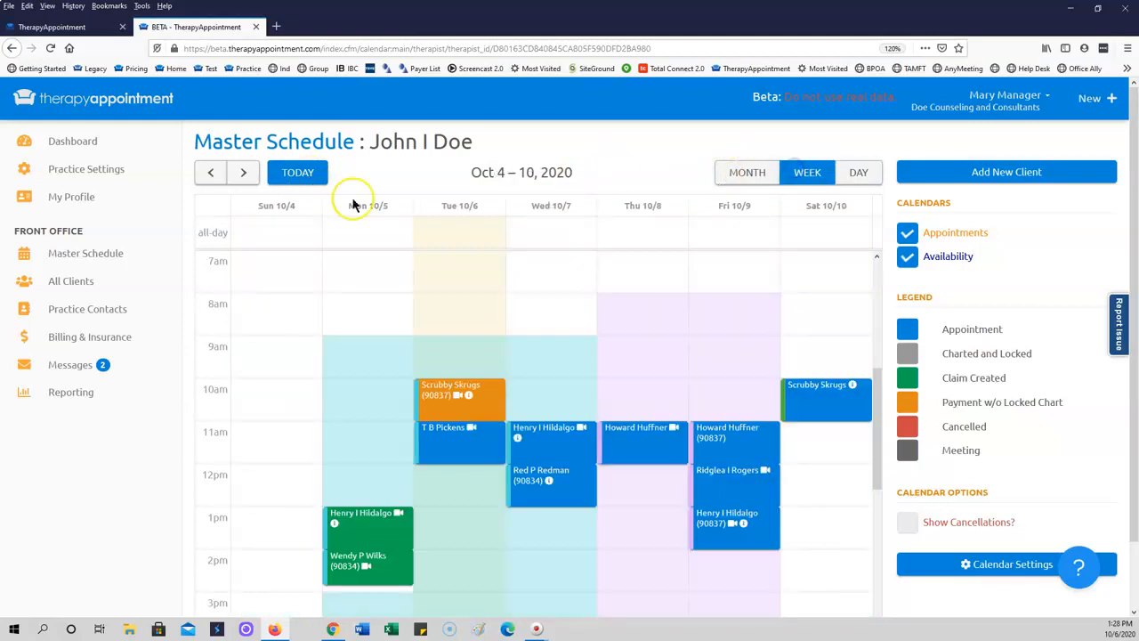
- Move the calendar two weeks ahead, return to the current week, and look over its appointments at a reduced page zoom
left_click(243, 174)
left_click(244, 174)
left_click(298, 174)
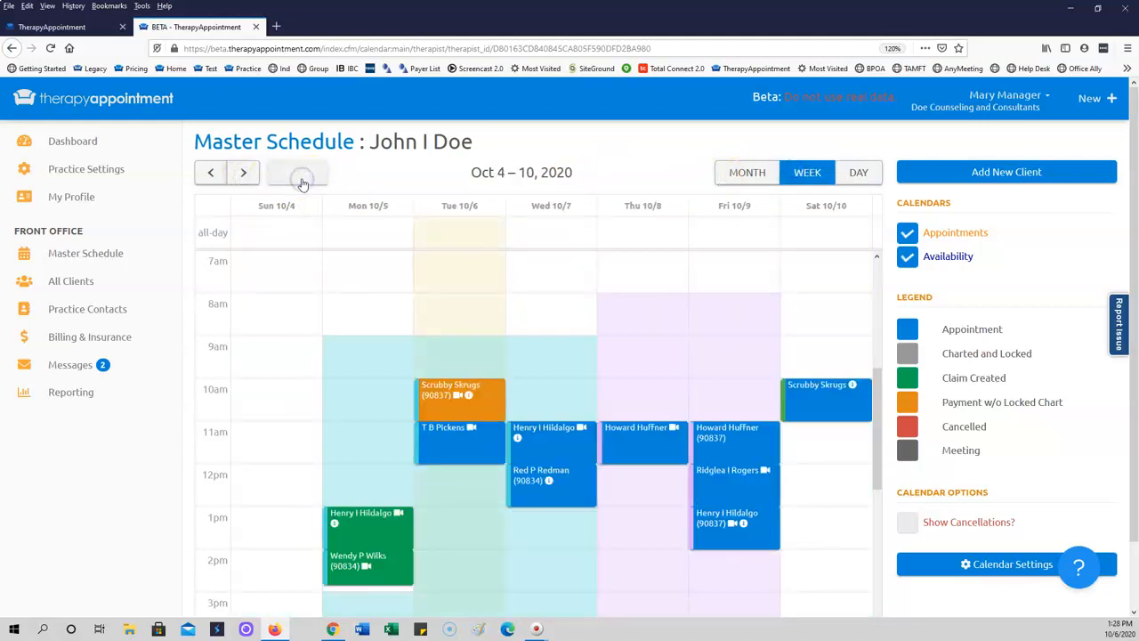
scroll(436, 465, "down", 1)
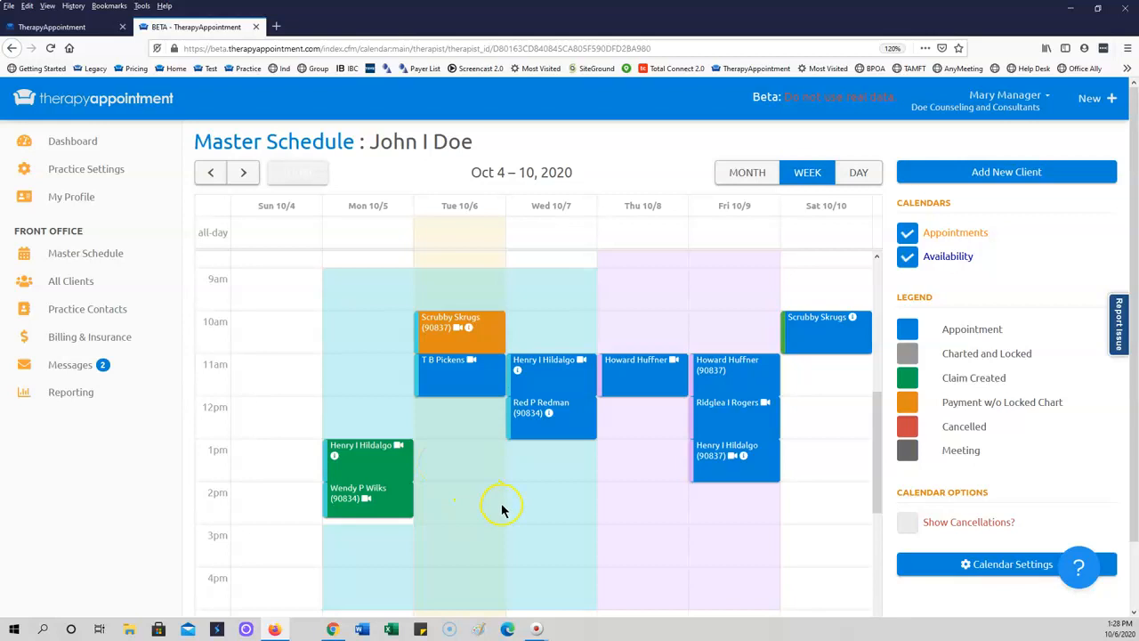
scroll(509, 513, "up", 1)
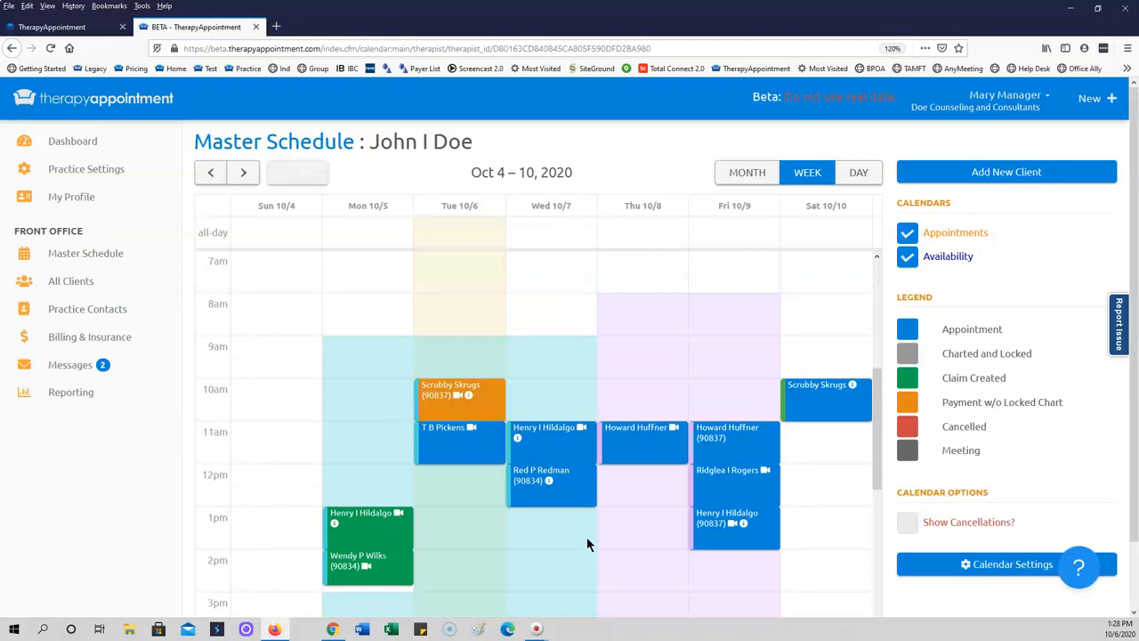
key("ctrl+minus")
key("ctrl+minus")
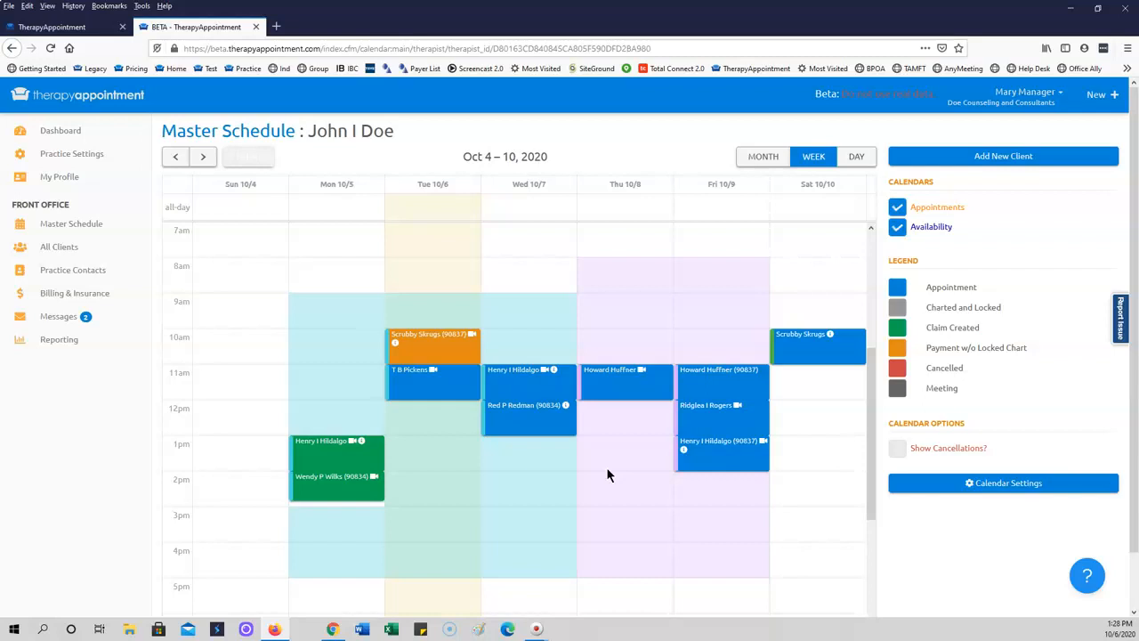
- Cancel the October 6, 11 am appointment with reason "car trouble - he is rescheduling for next week." and fee Charge Late Cancel ($25.00)
left_click(445, 382)
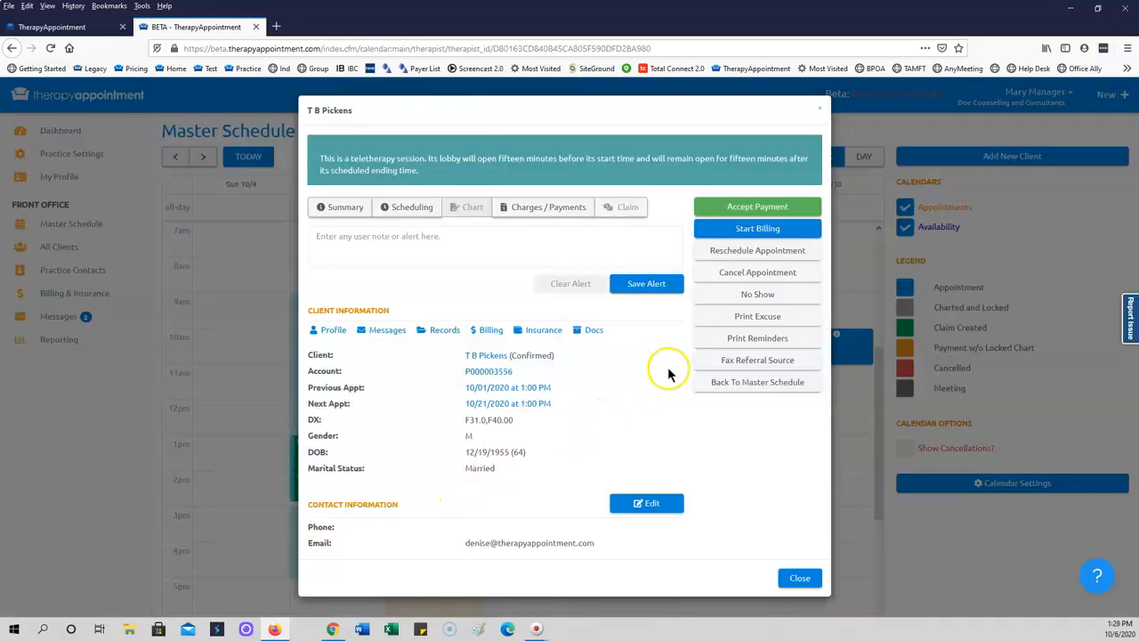
left_click(750, 276)
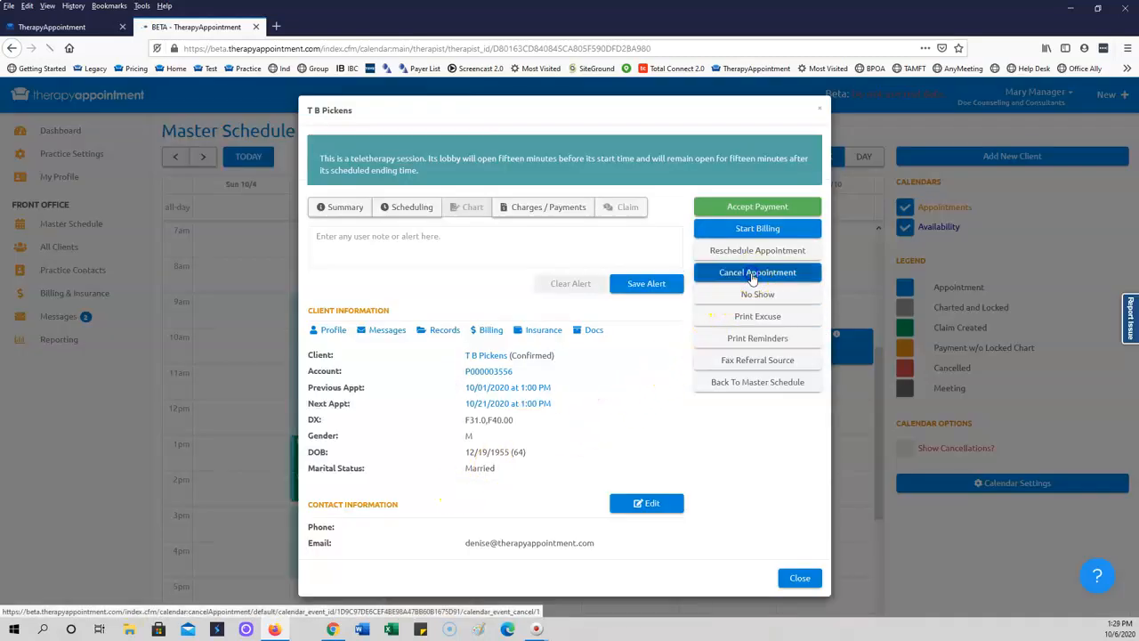
left_click(590, 235)
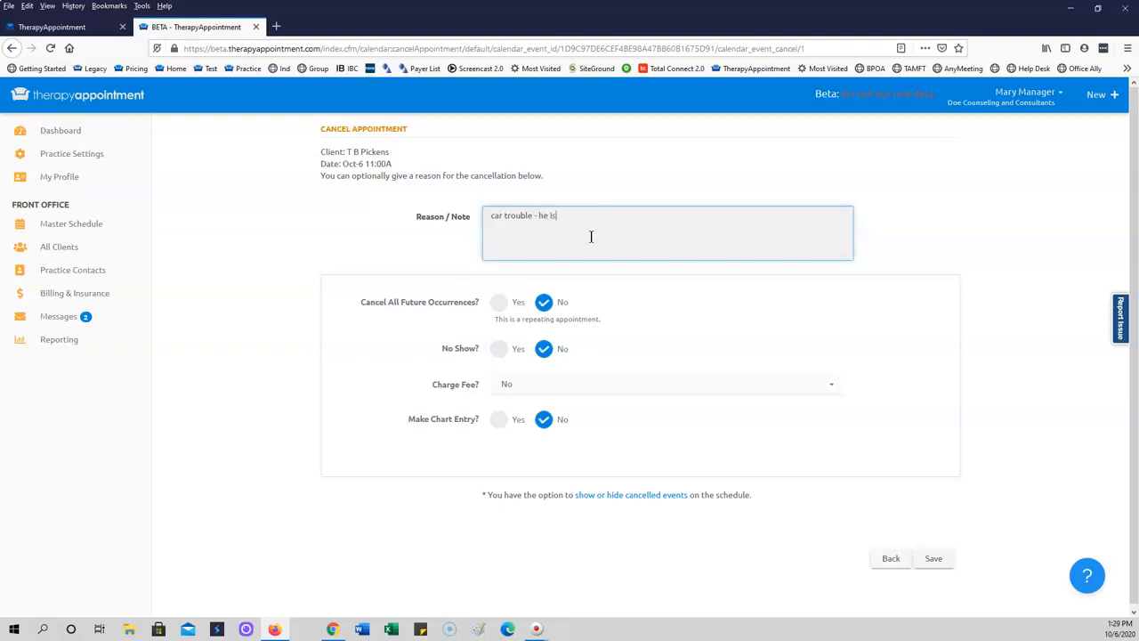
type("car trouble - he is rescheduling for next week.")
left_click(552, 387)
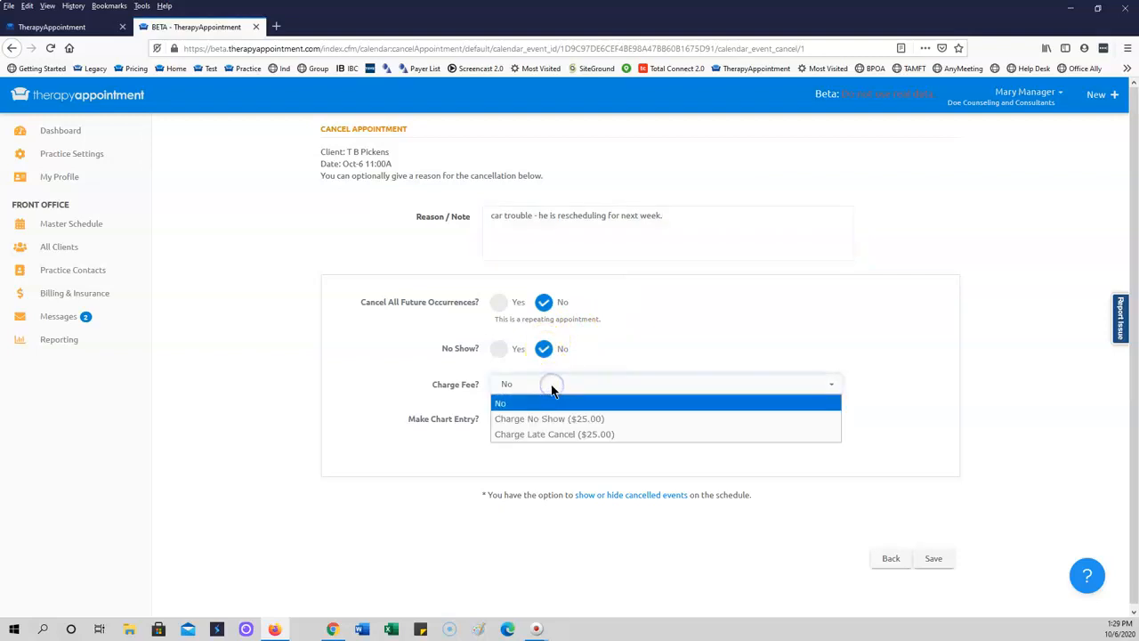
left_click(556, 441)
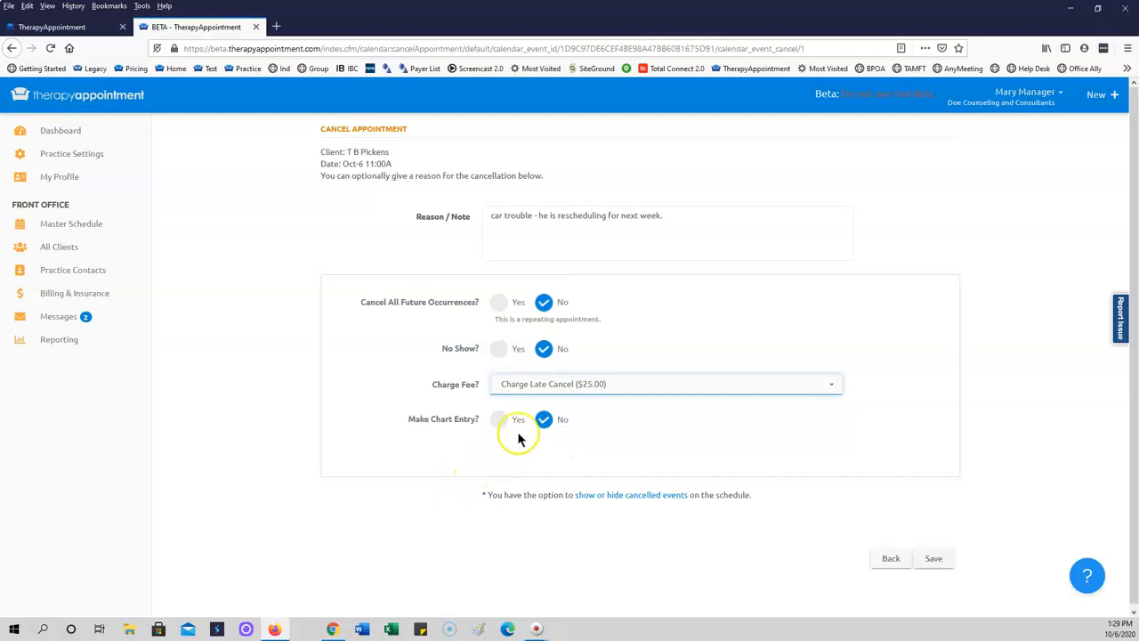
left_click(933, 561)
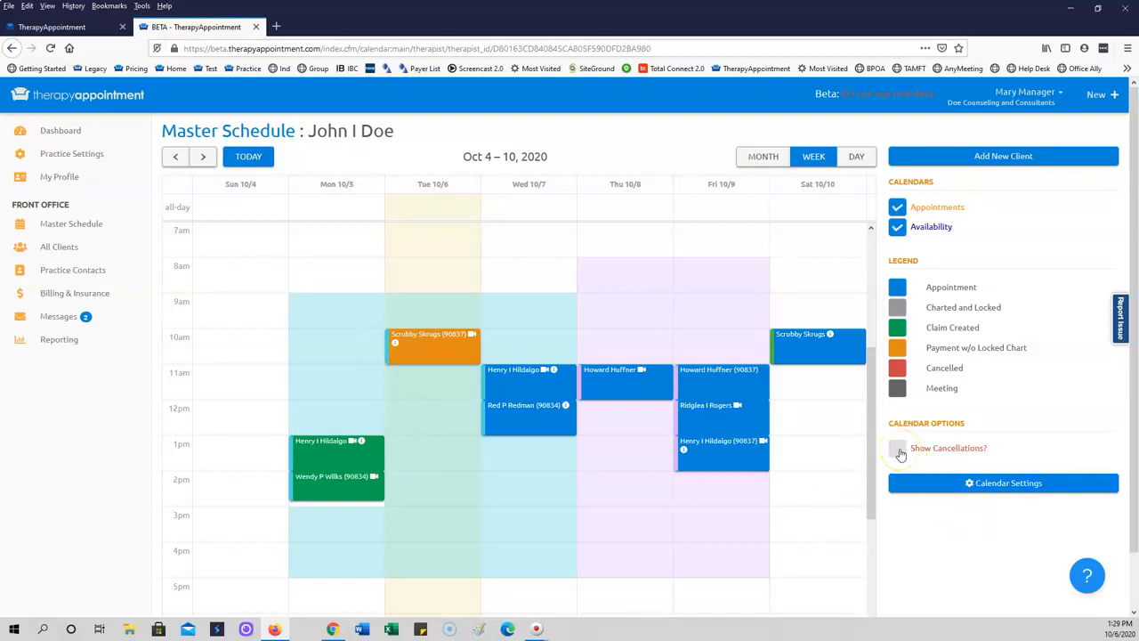
- Show cancellations on the calendar, examine the cancelled 11 am appointment's details, and hide cancellations again
left_click(899, 450)
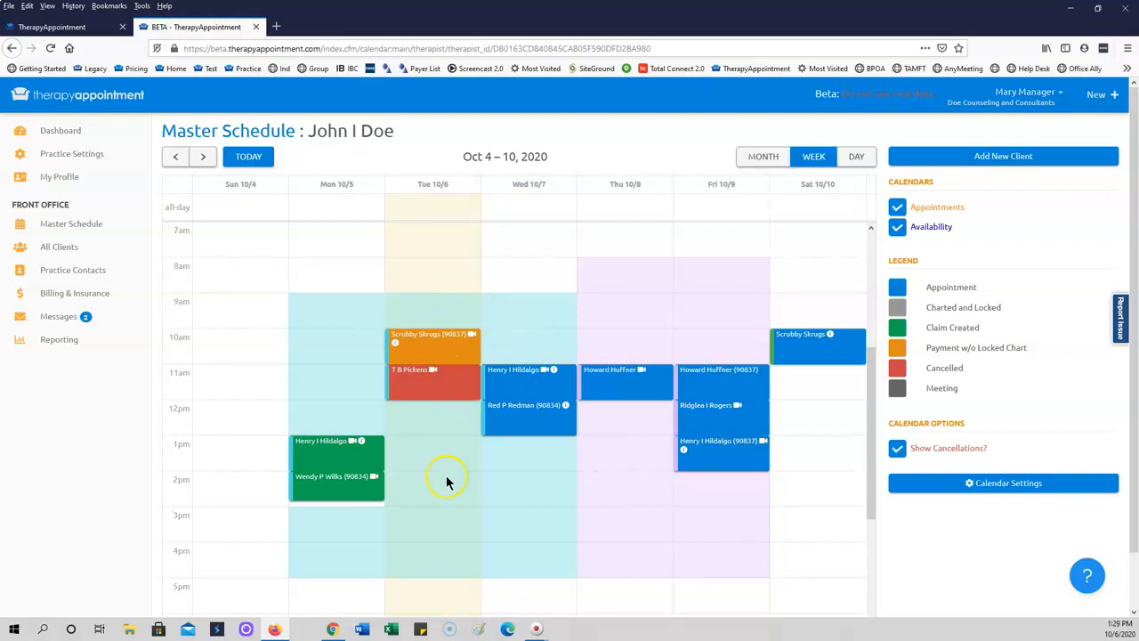
left_click(445, 393)
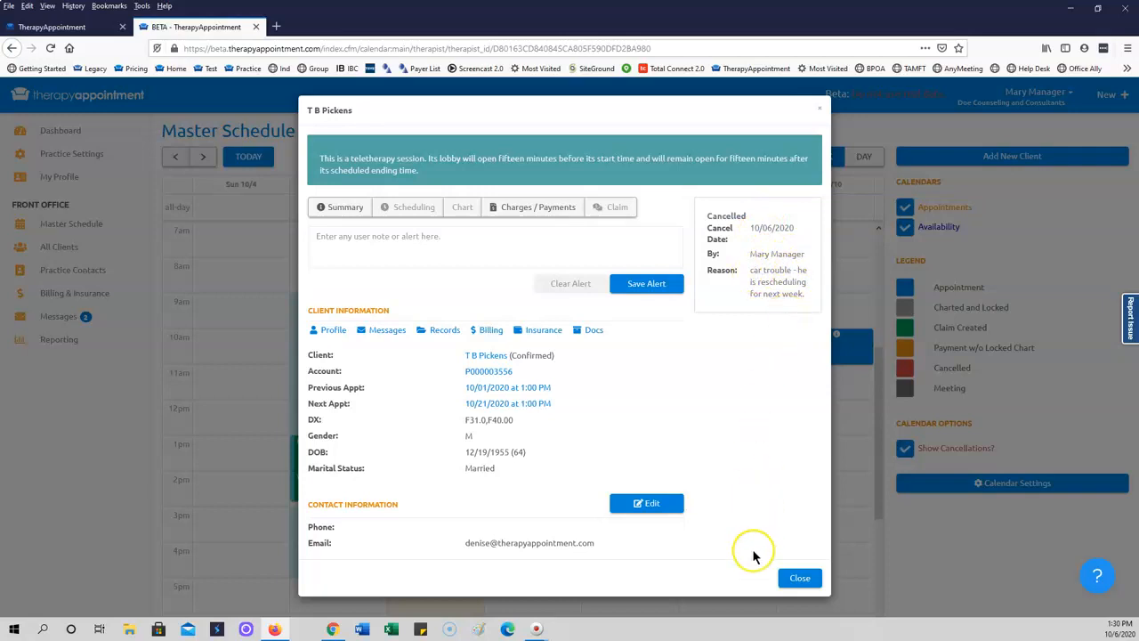
left_click(820, 111)
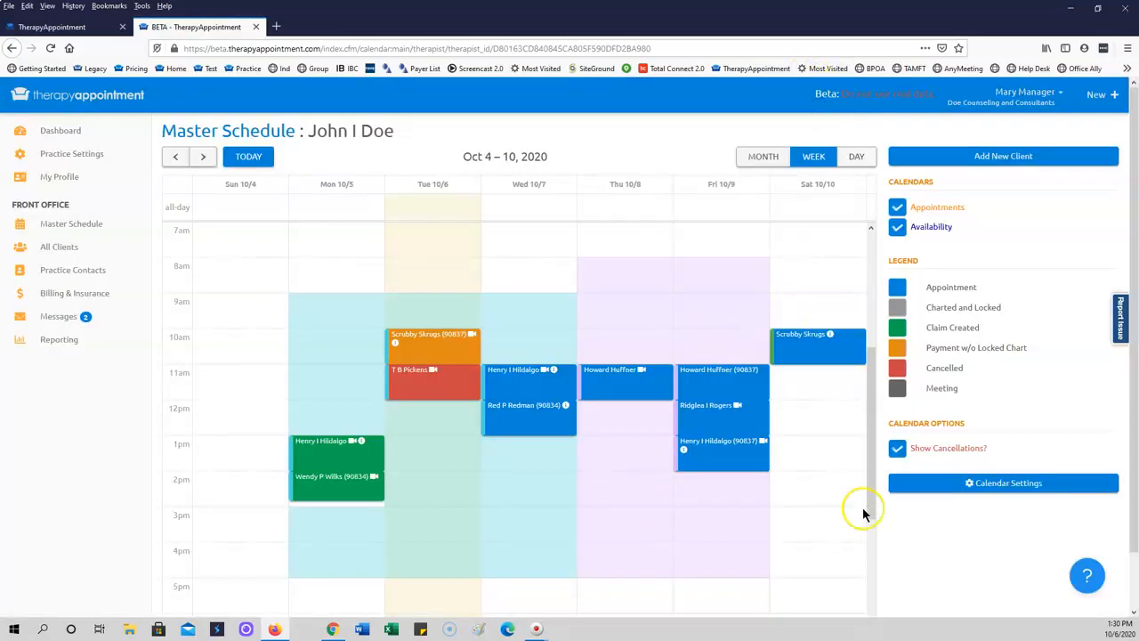
left_click(898, 449)
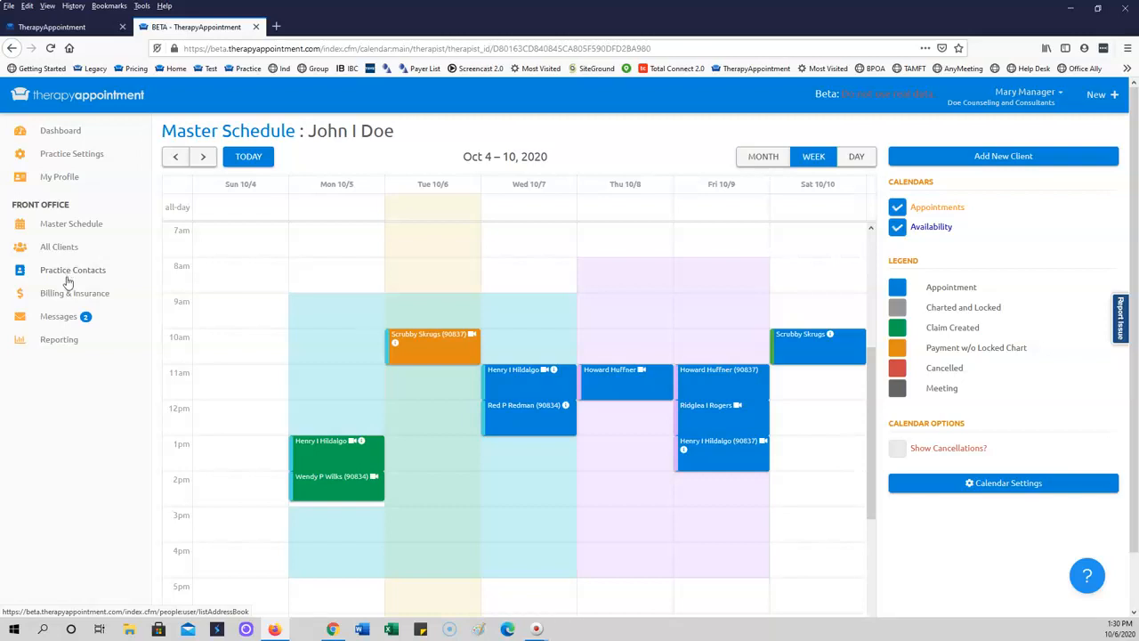
- Look over the add-client form for the calendar's therapist, and open a new client form assigned to the intern therapist
left_click(1022, 158)
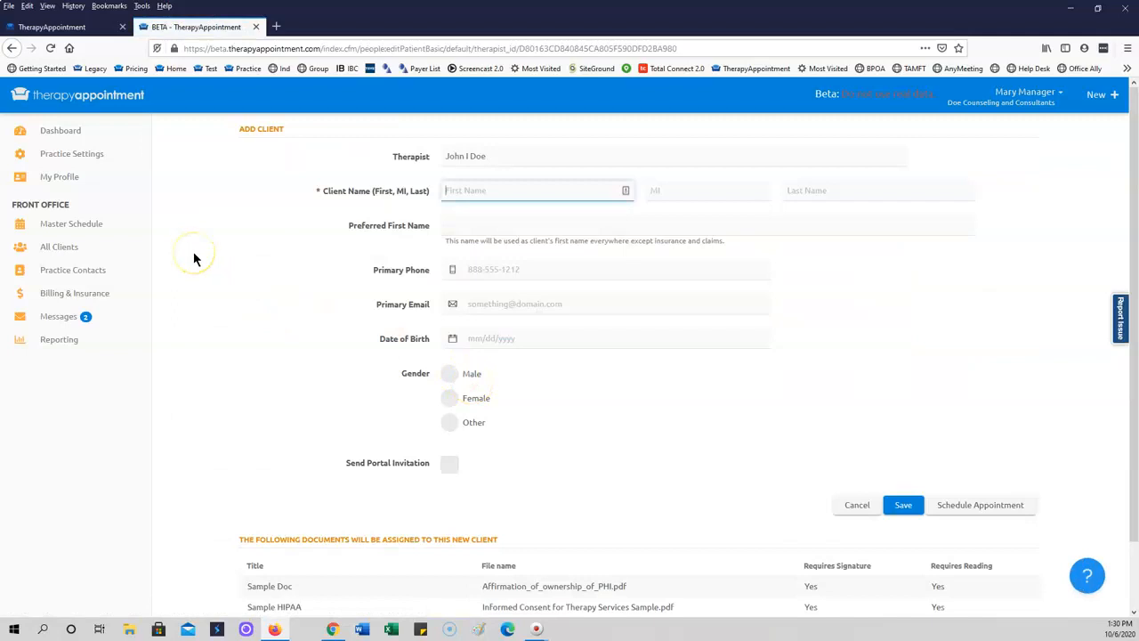
left_click(523, 156)
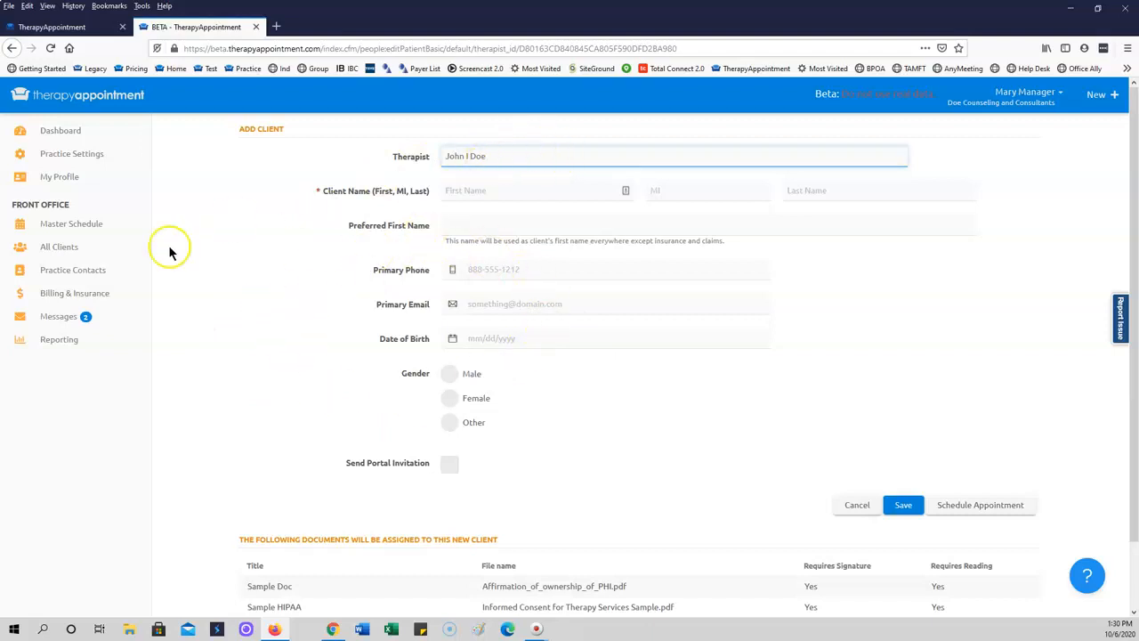
left_click(1094, 94)
left_click(1060, 131)
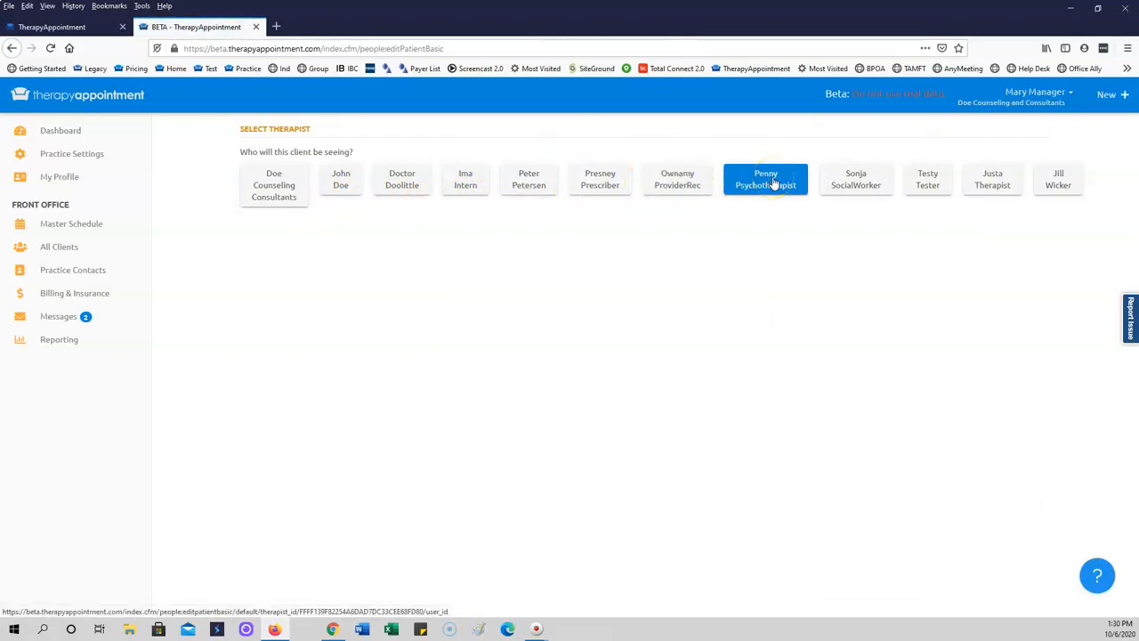
left_click(469, 180)
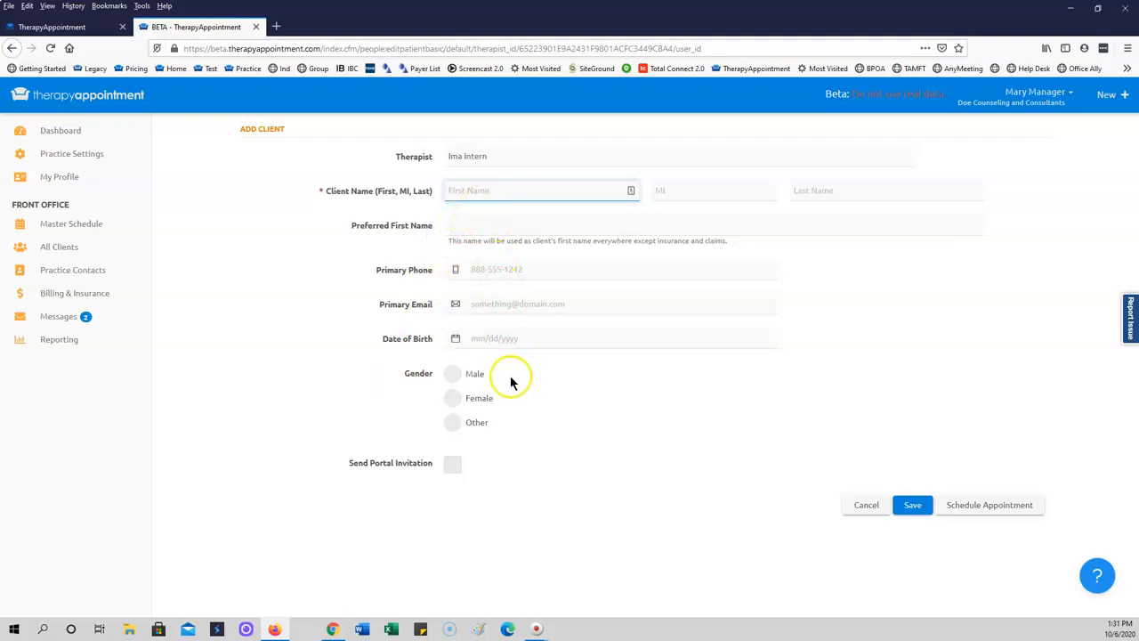
- Try the gender options on the new client form, choose Other, and enable the portal invitation
left_click(453, 375)
left_click(447, 403)
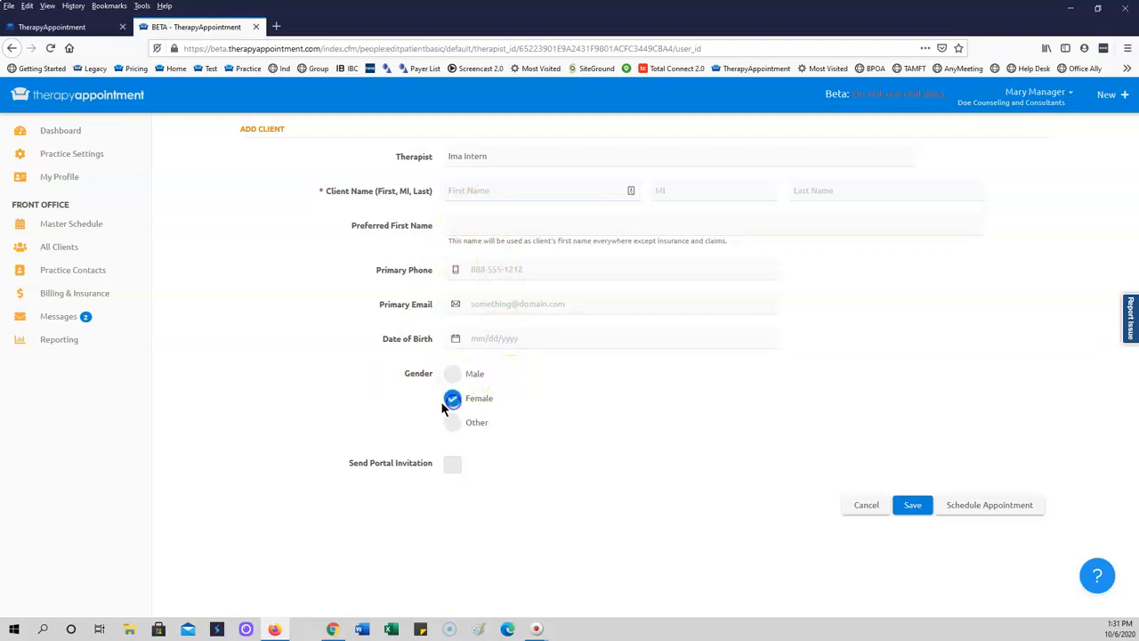
left_click(452, 425)
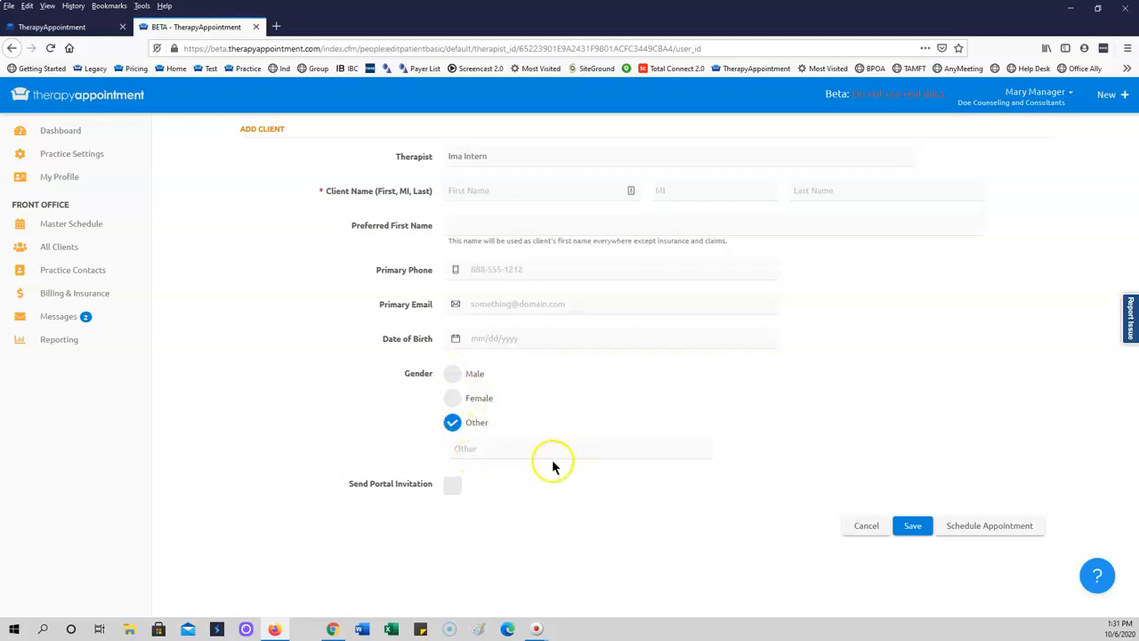
left_click(454, 487)
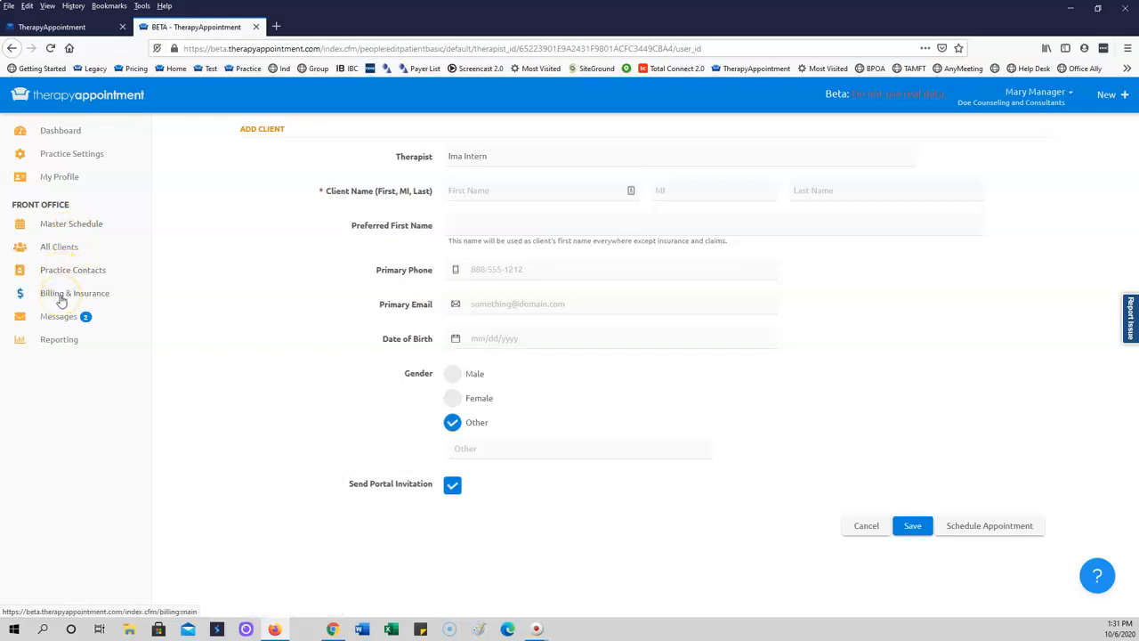
- Return to the master schedule and start a new appointment to list the available times
left_click(71, 225)
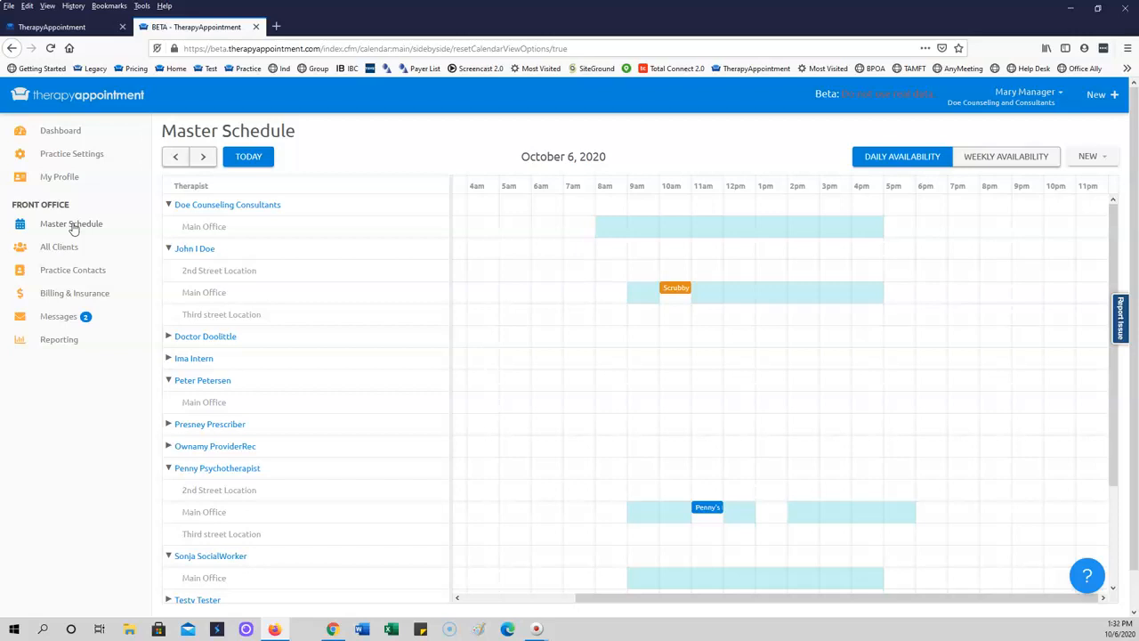
left_click(1092, 167)
left_click(1078, 174)
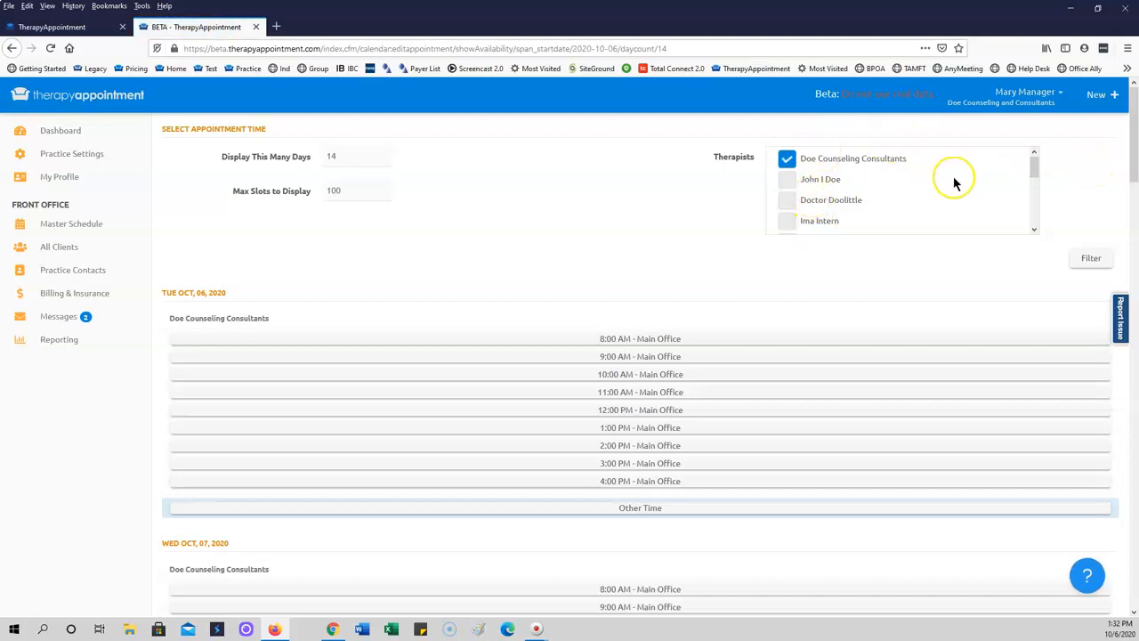
- Filter the available times to the intern, prescriber, psychotherapist and social worker instead of Doe Counseling Consultants
left_click(795, 163)
scroll(820, 185, "down", 2)
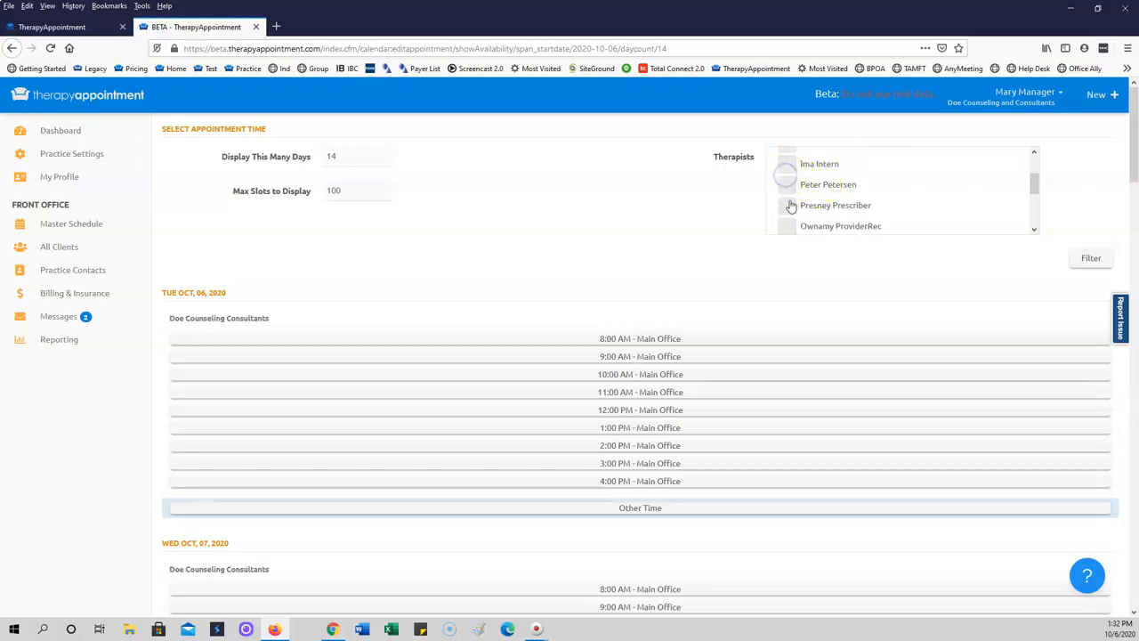
left_click(787, 164)
left_click(788, 206)
scroll(837, 213, "down", 1)
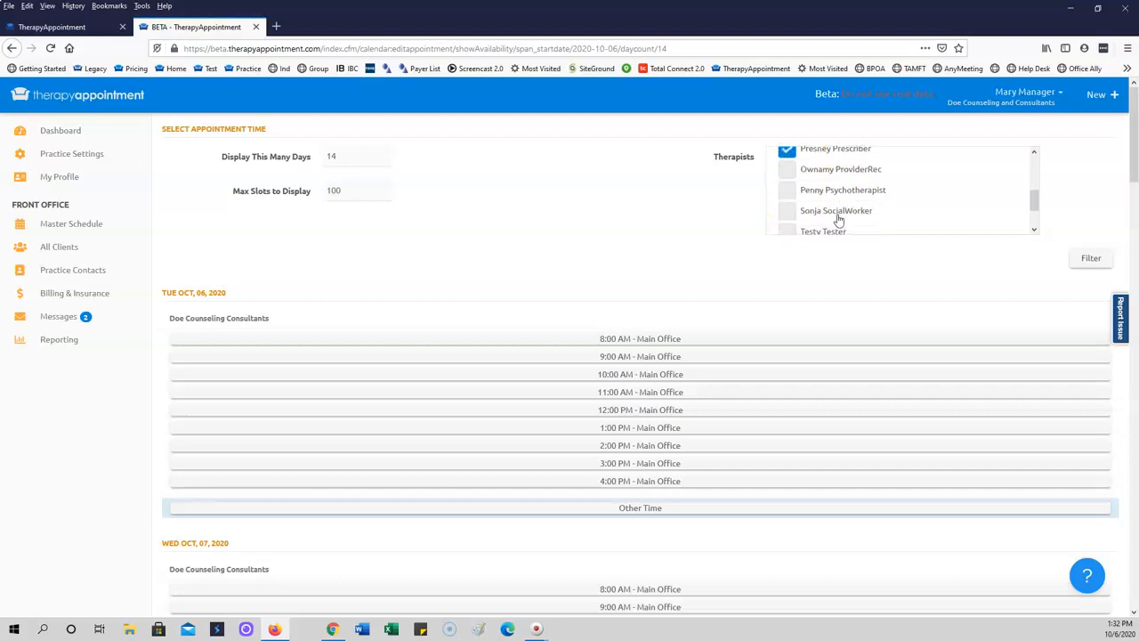
left_click(787, 189)
left_click(787, 211)
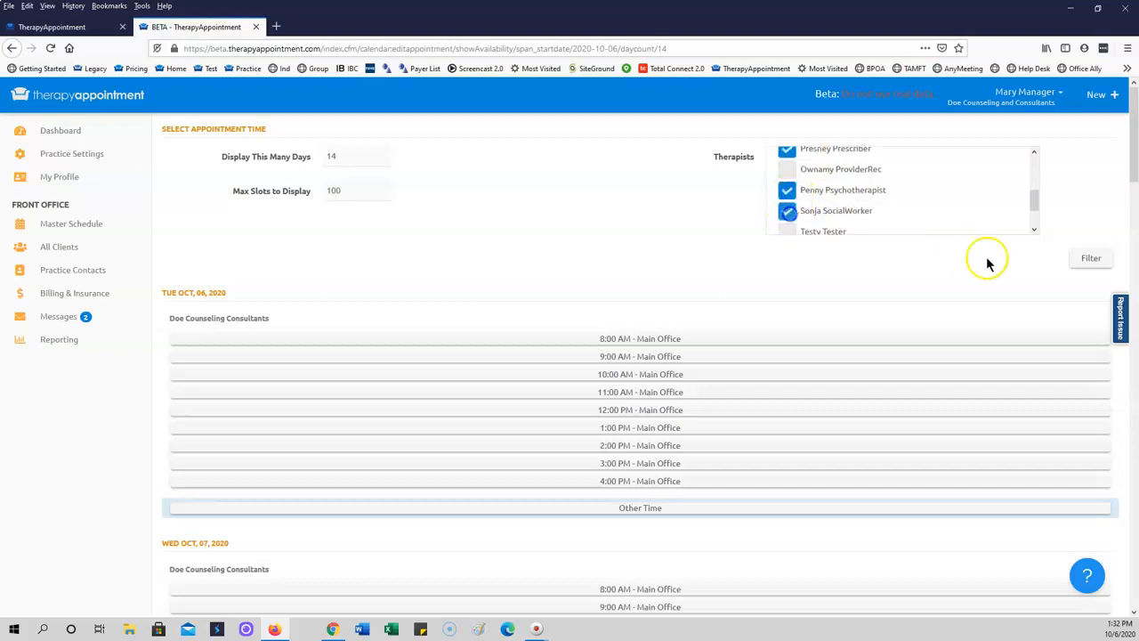
left_click(1089, 261)
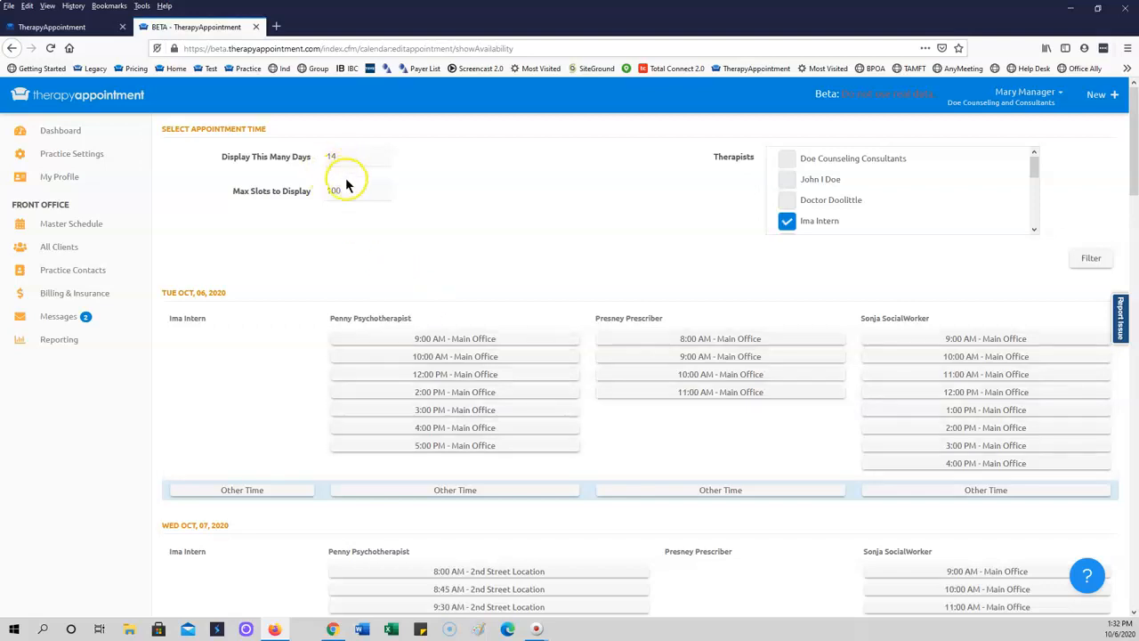
- Review the four therapists' open times from October 6, and choose the prescriber's 8:00 AM Main Office slot that day
scroll(476, 316, "down", 2)
scroll(494, 333, "down", 3)
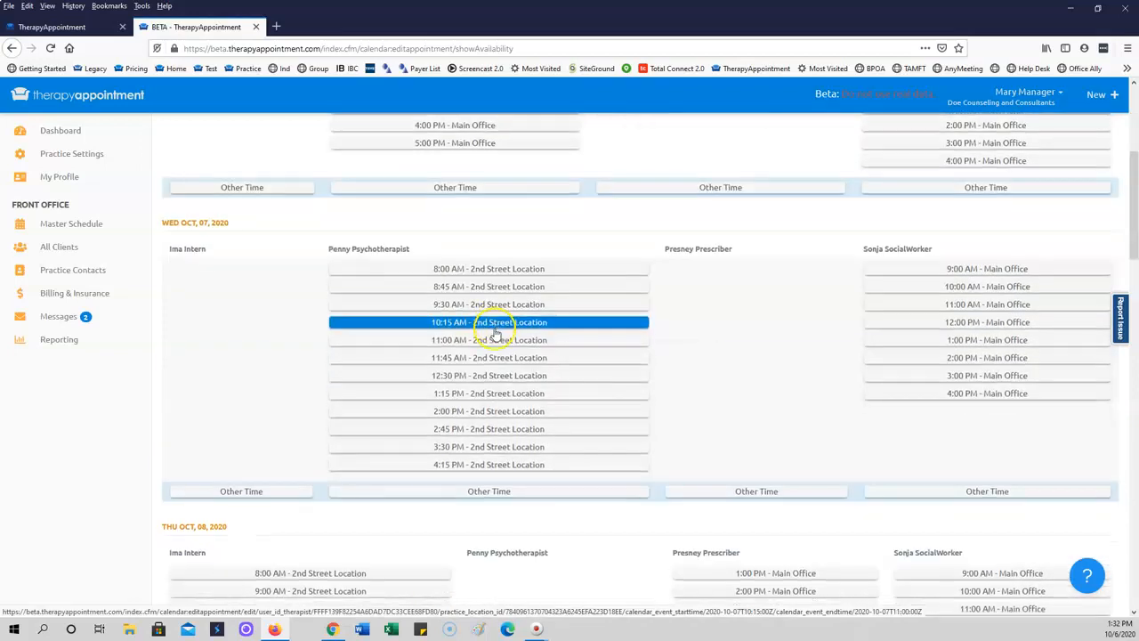
scroll(490, 323, "up", 5)
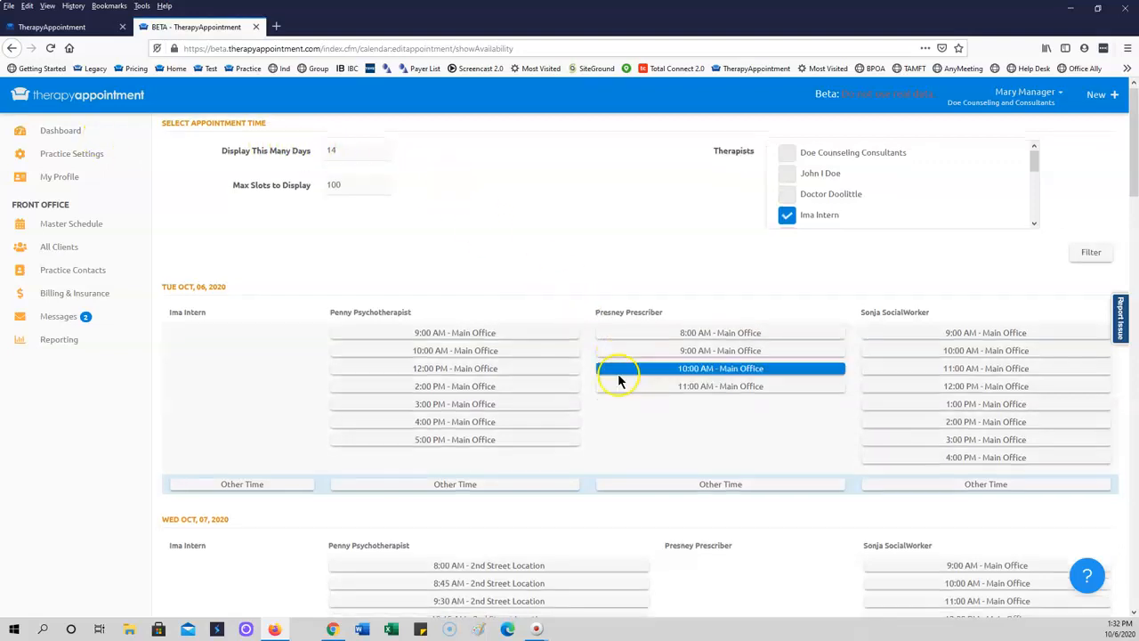
scroll(618, 382, "down", 5)
scroll(623, 394, "down", 3)
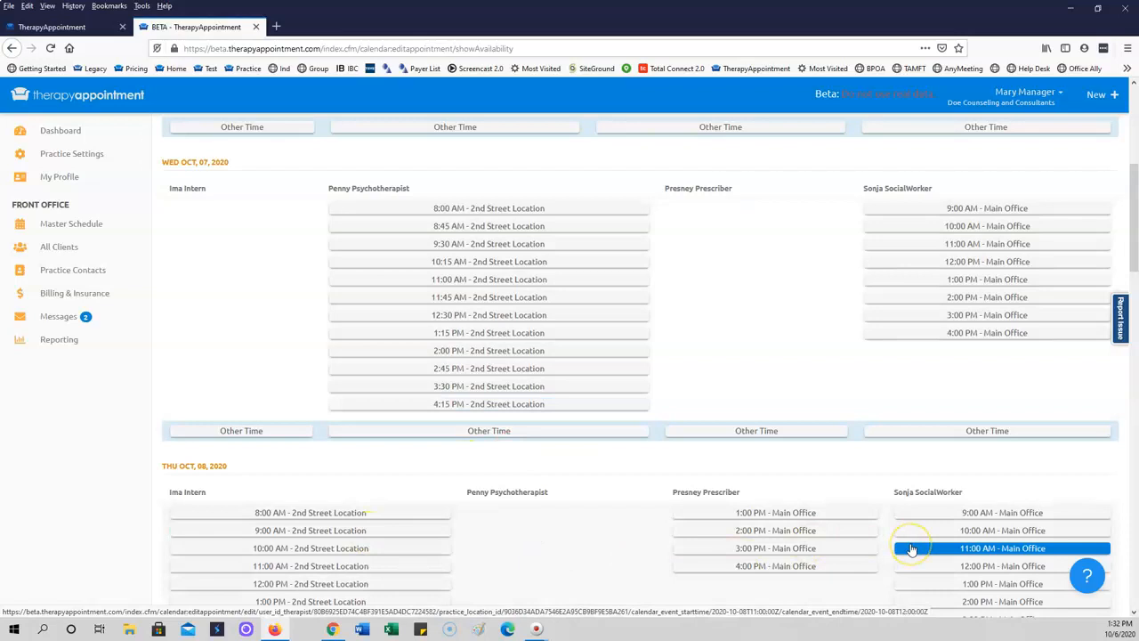
scroll(911, 549, "up", 8)
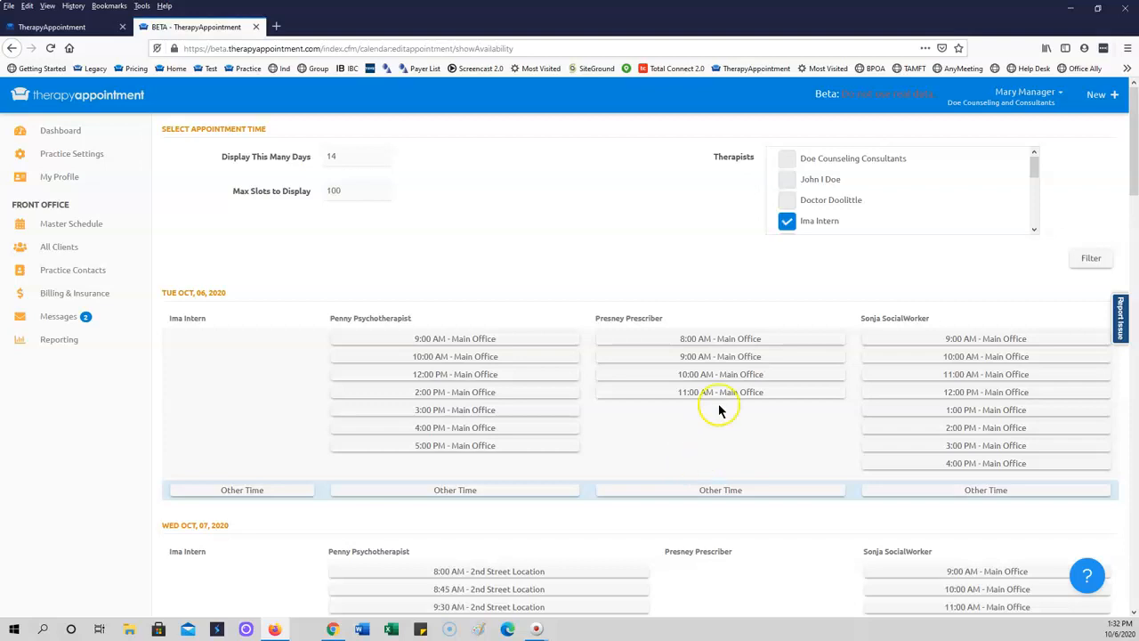
left_click(725, 342)
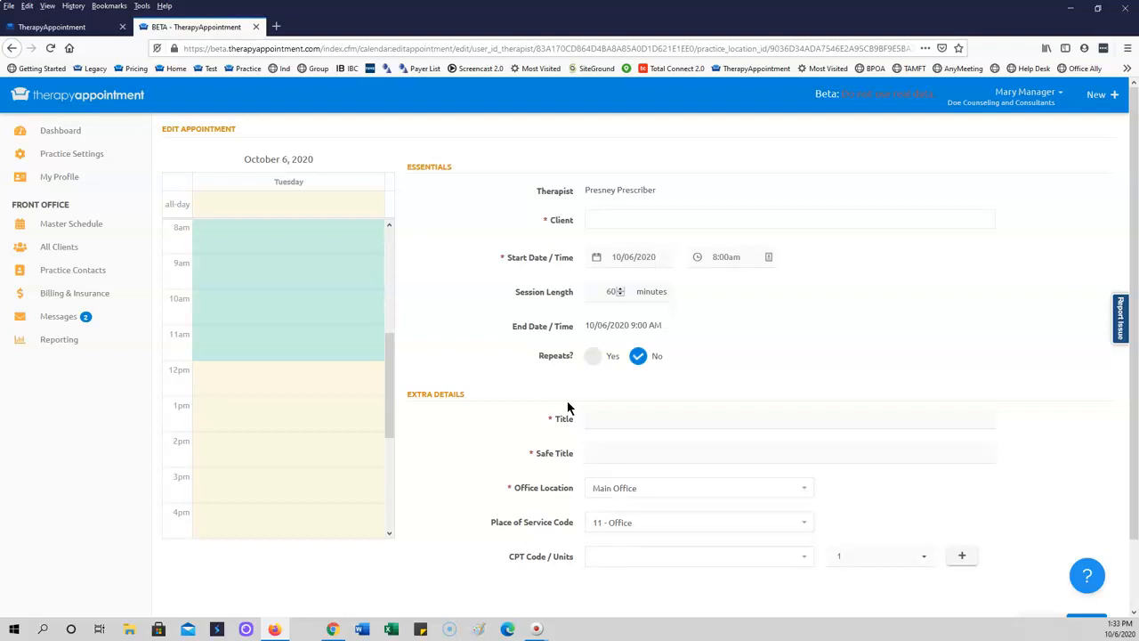
- Return to the master schedule, open the calendar of the therapist listed below Doe Counseling Consultants, and start an October 6, 1:15 pm appointment
left_click(196, 303)
left_click(64, 230)
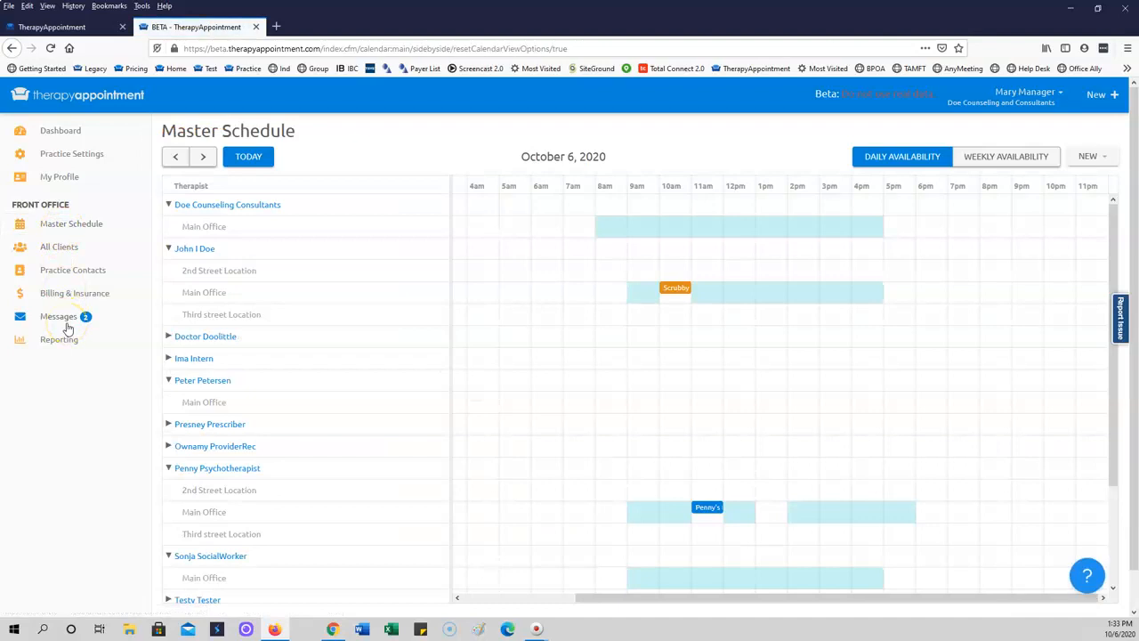
left_click(194, 250)
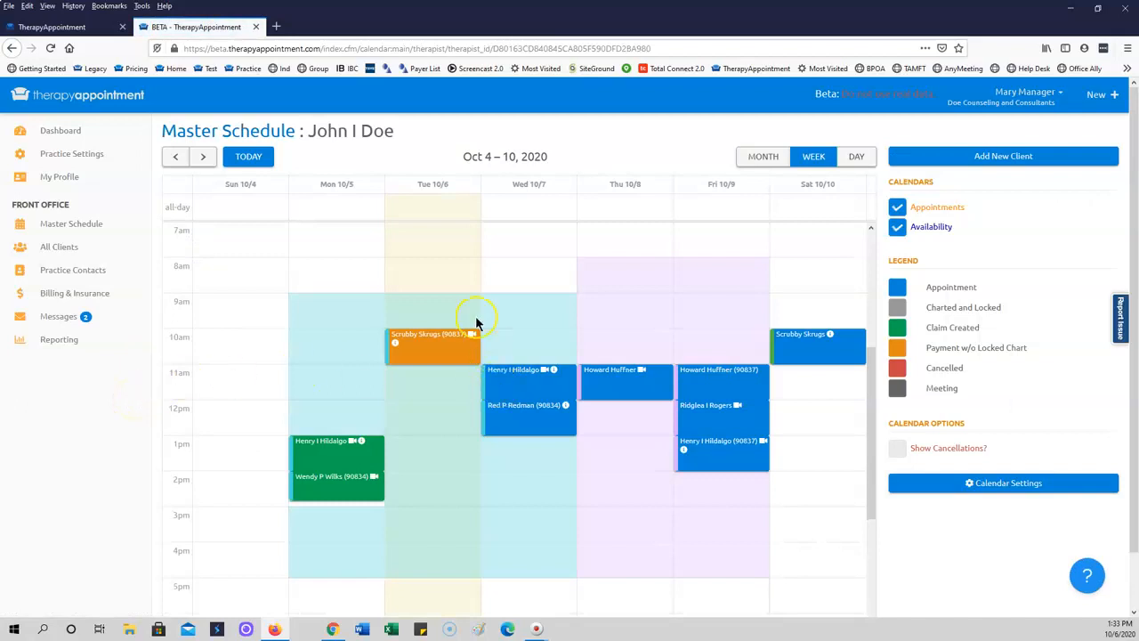
left_click(413, 453)
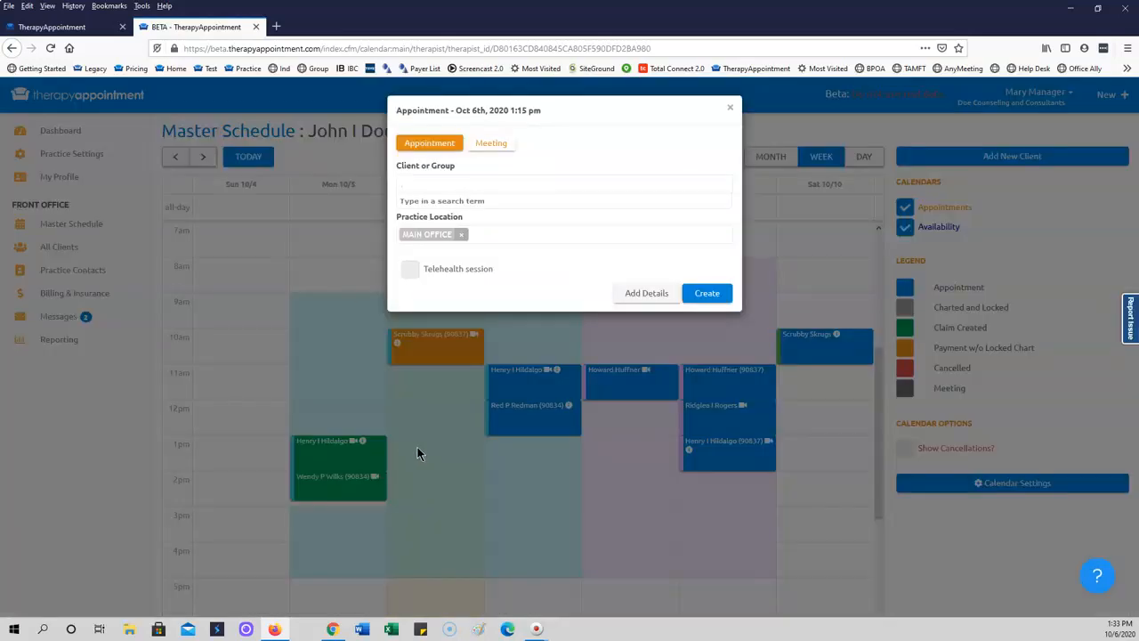
- Assign the appointment to the client already booked for Wednesday noon, mark it as a telehealth session, and open its additional details
left_click(395, 495)
type("re")
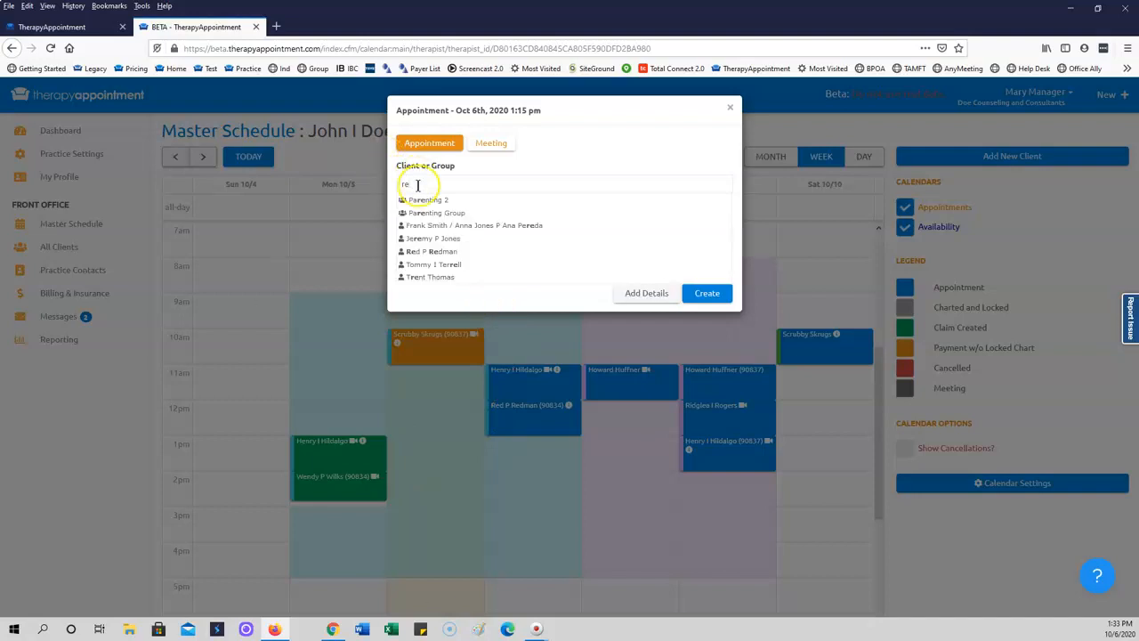
left_click(433, 252)
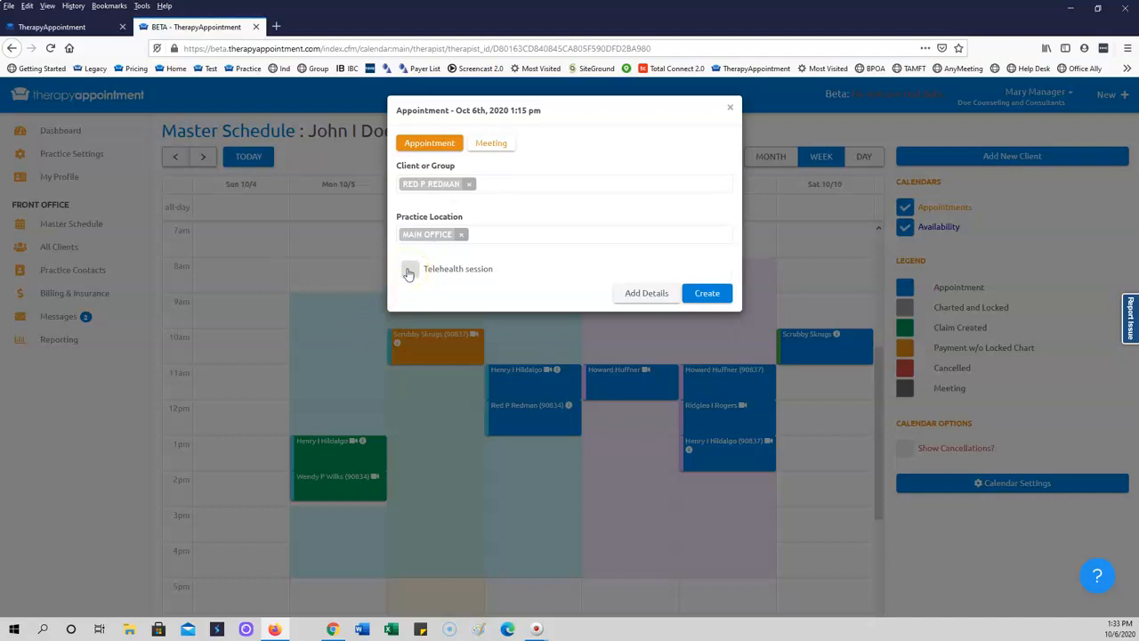
left_click(410, 270)
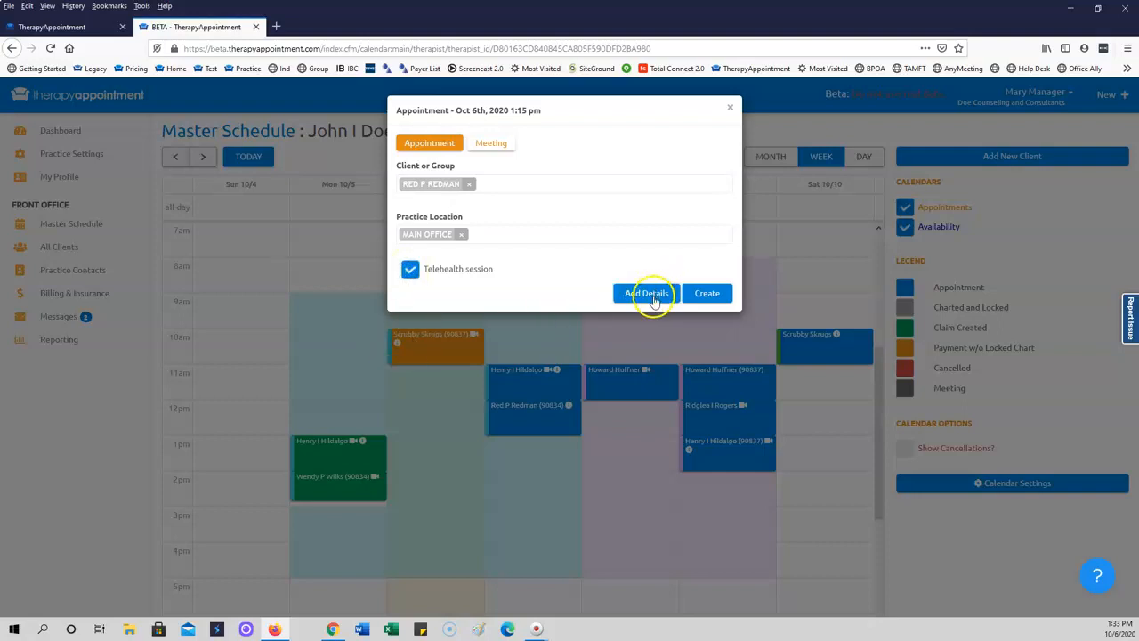
left_click(647, 294)
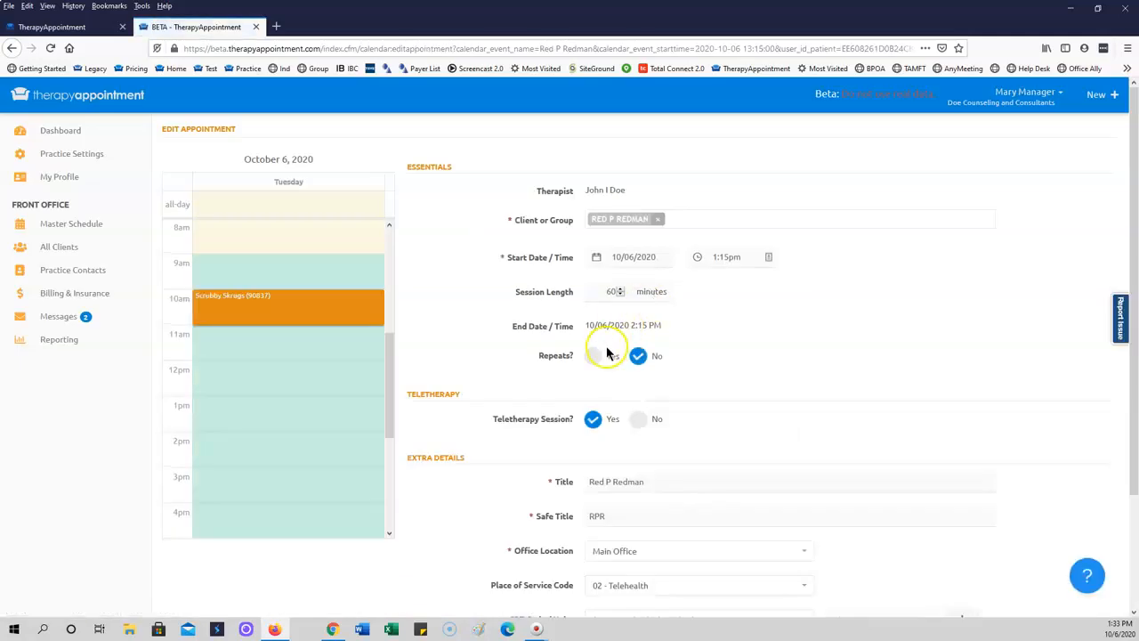
- Preview the weekly repeat options without keeping them, set the CPT code to (90837) Psychotherapy 60 min, and save the appointment
left_click(595, 358)
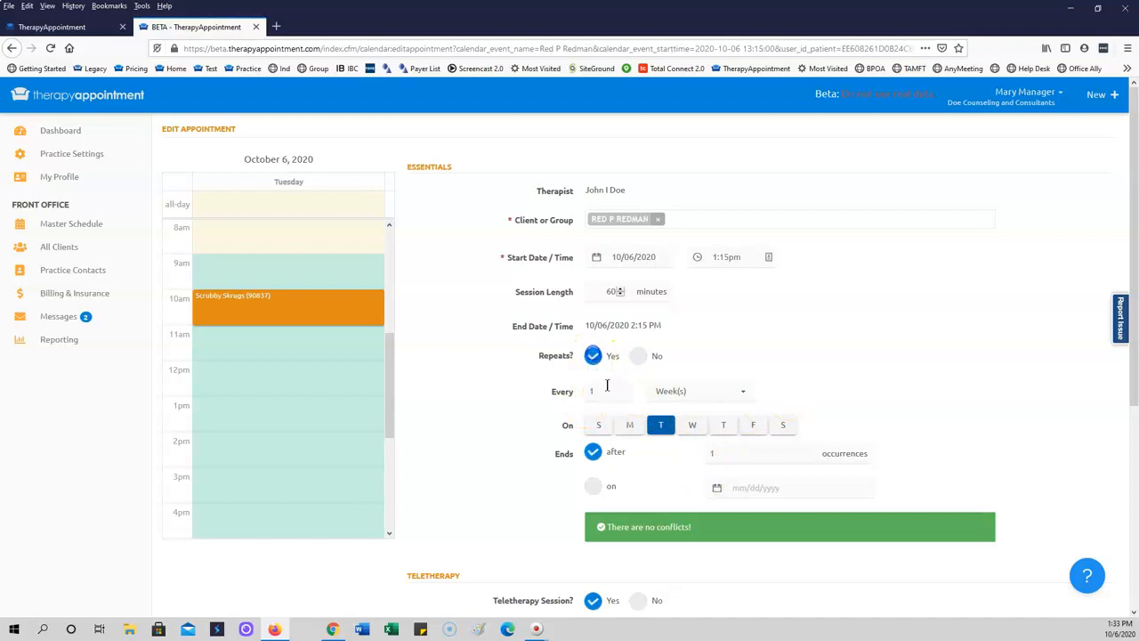
scroll(636, 398, "down", 1)
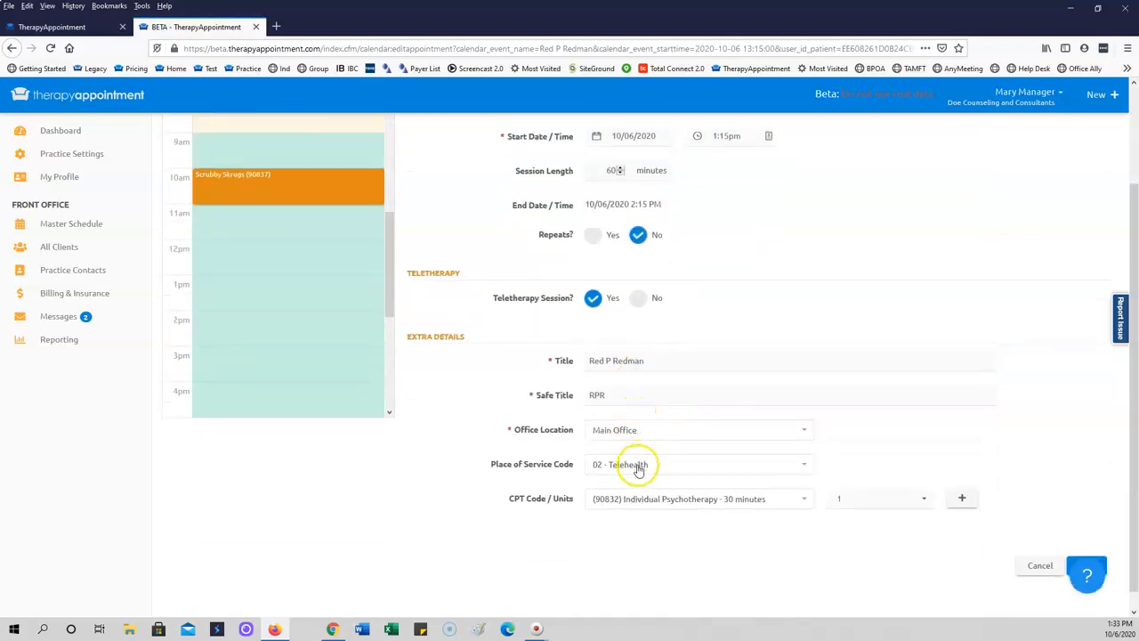
left_click(675, 504)
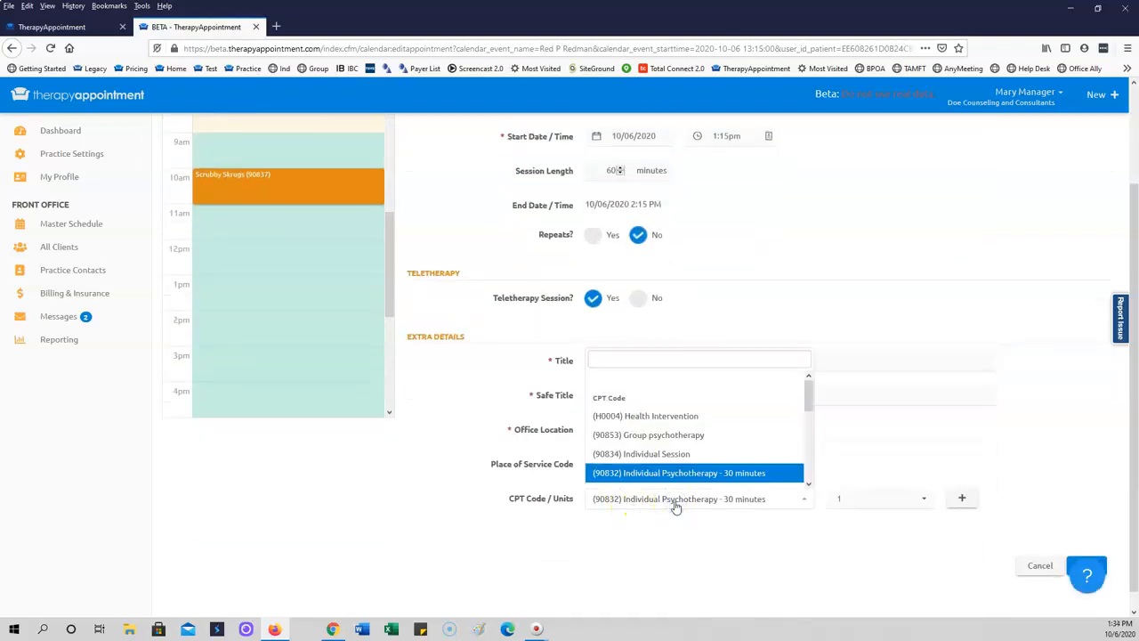
scroll(666, 461, "down", 3)
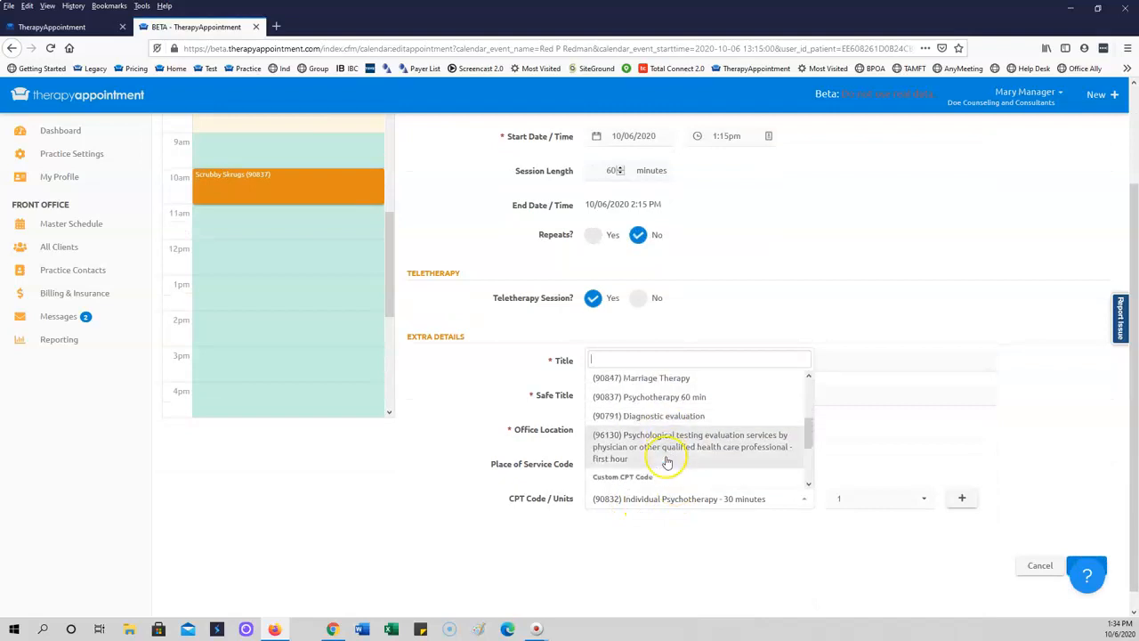
left_click(649, 398)
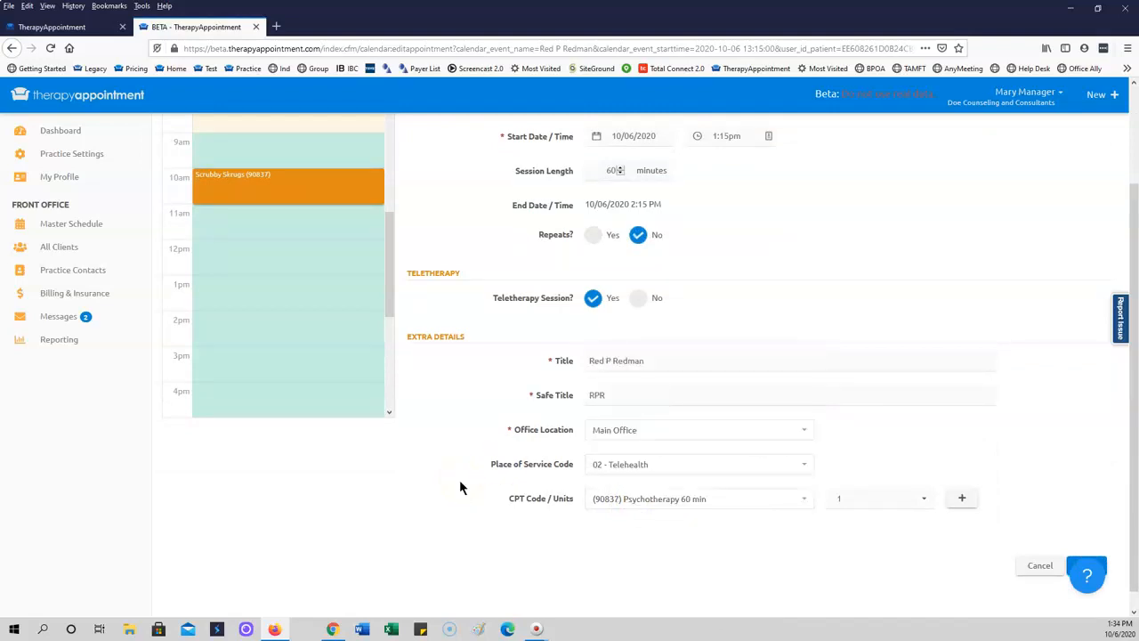
left_click(1078, 564)
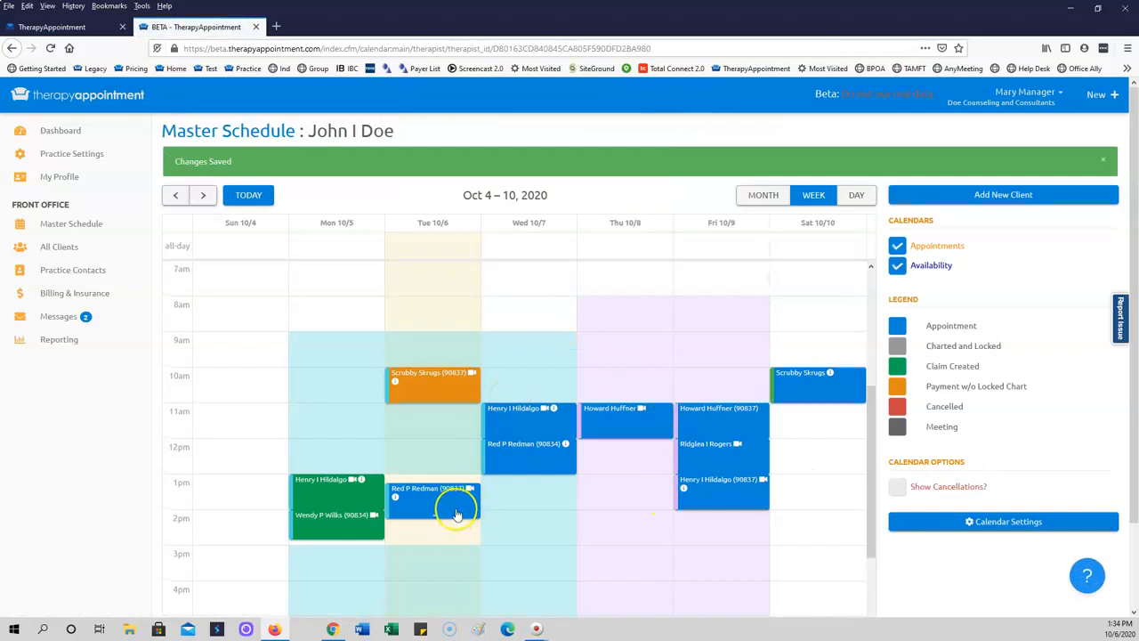
- Reschedule the new Tuesday appointment directly on the calendar to 1:00 pm, moving it back to 1:15 pm once in between
left_click_drag(457, 514, 458, 501)
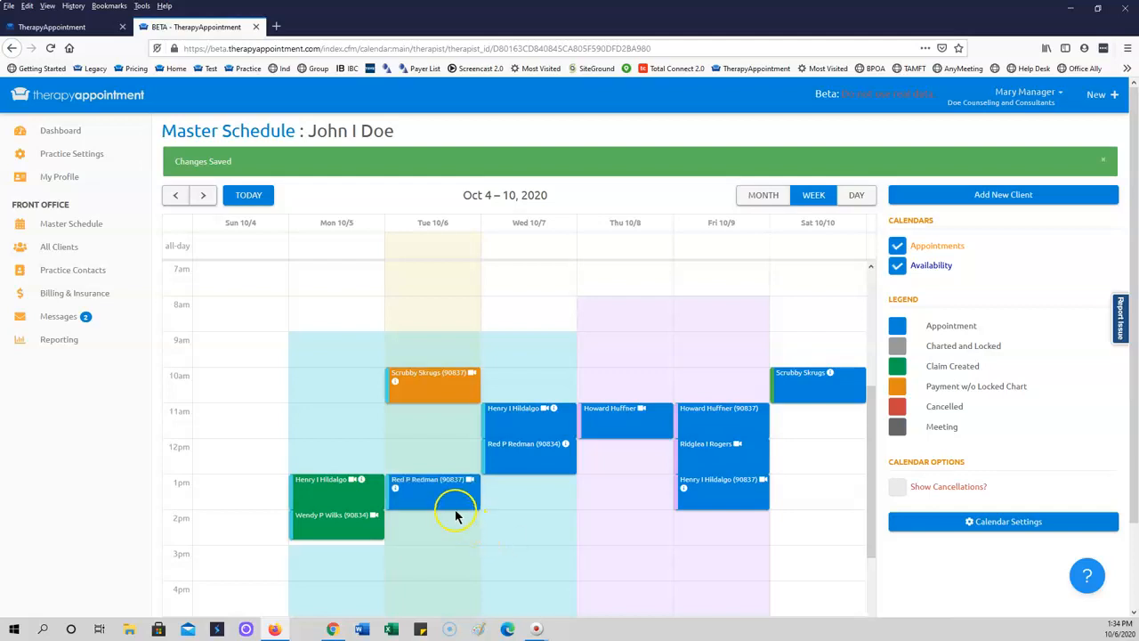
left_click_drag(441, 500, 441, 509)
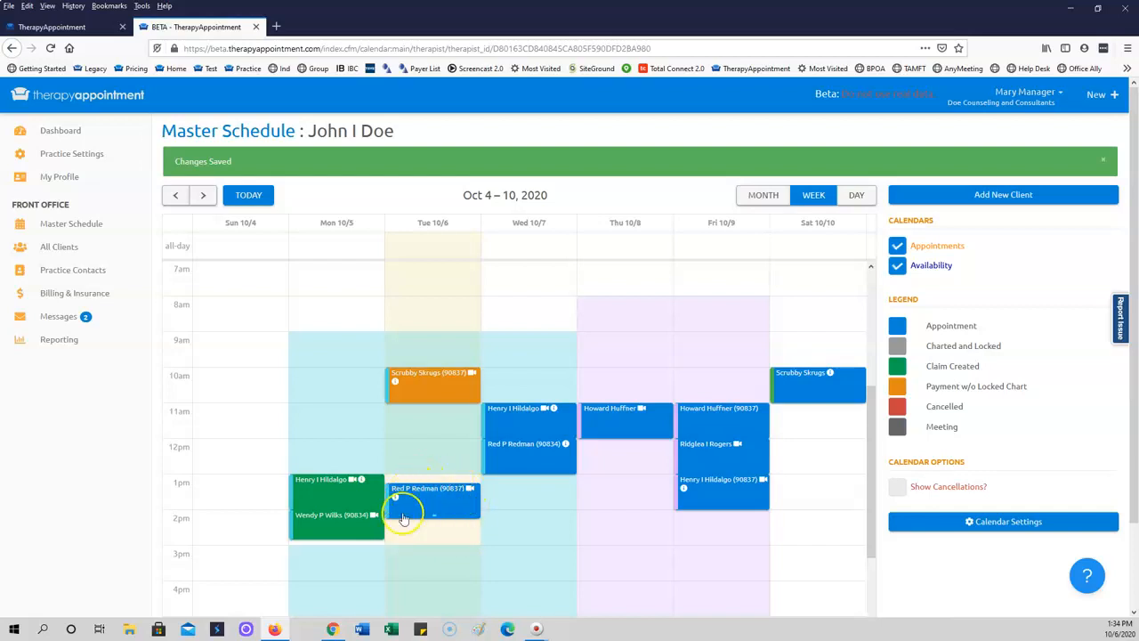
left_click_drag(433, 504, 434, 496)
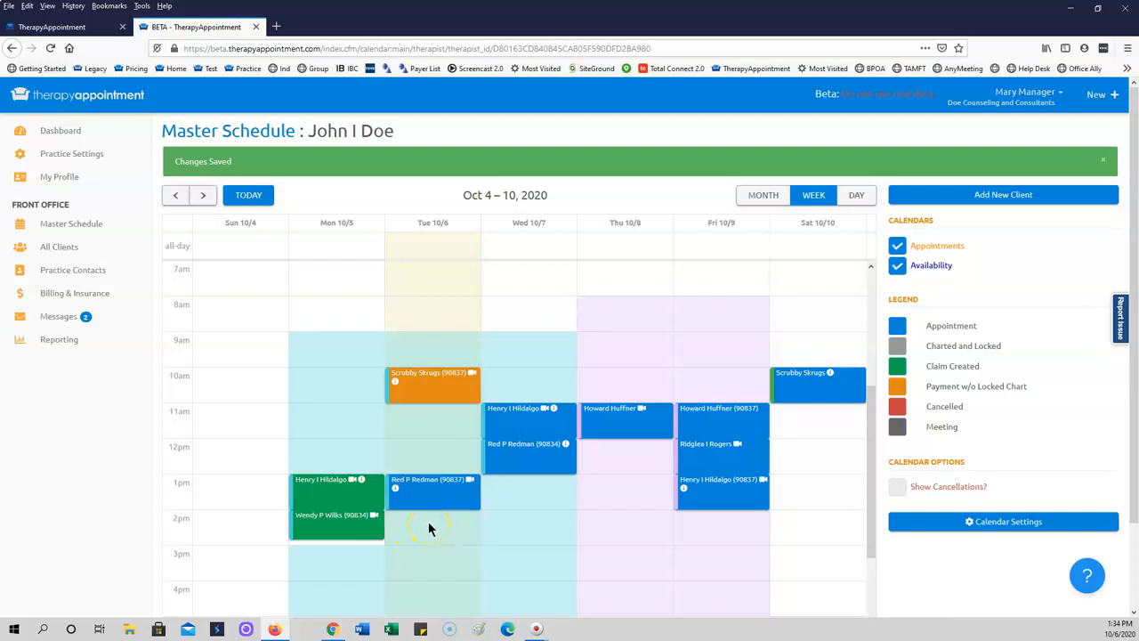
- Review the details and available actions of Tuesday's 1:00 pm teletherapy appointment, and return to the calendar
mouse_move(434, 506)
left_mouse_down()
mouse_move(444, 569)
mouse_move(447, 510)
left_mouse_up()
left_click(448, 504)
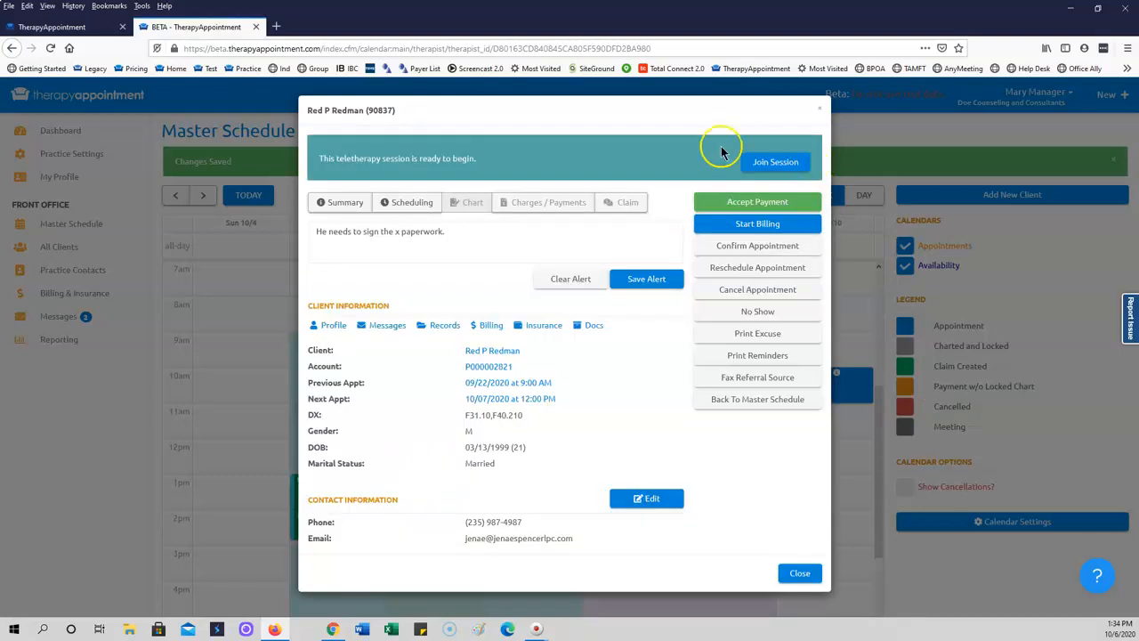
left_click(820, 109)
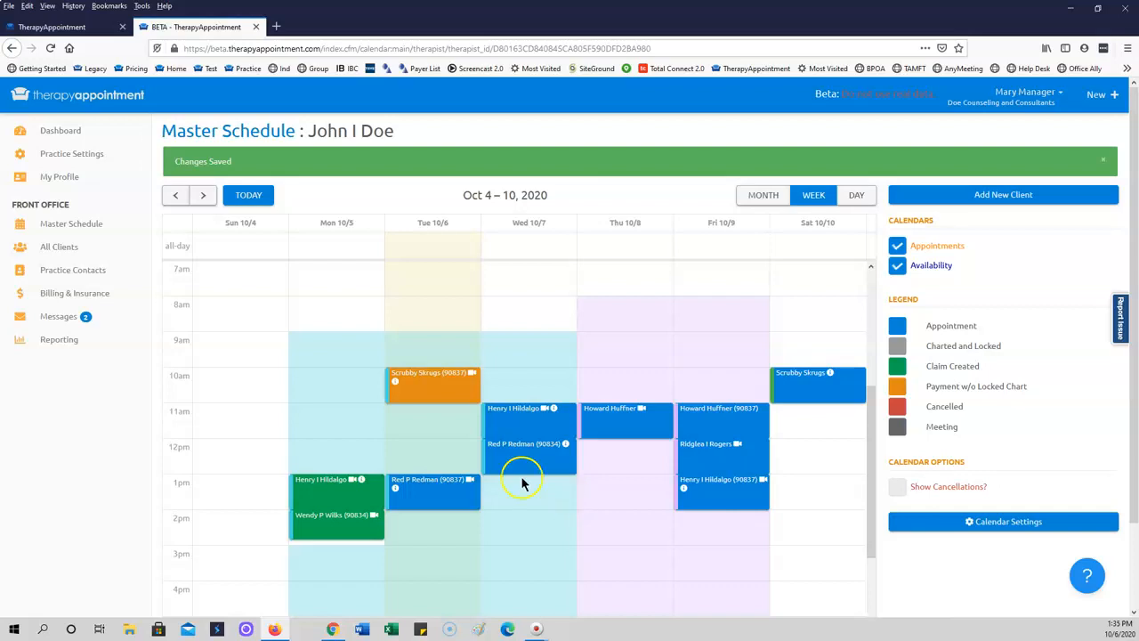
left_click(27, 612)
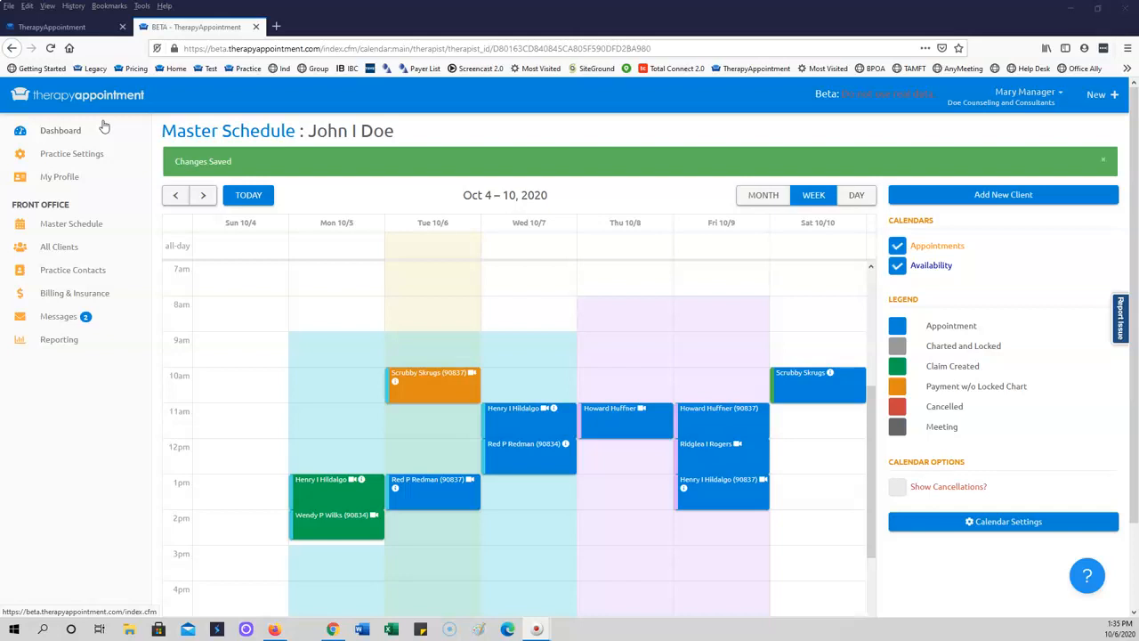
- Open the built-in help and search its instant answers for "teletherapy"
left_click(1086, 576)
left_click(1087, 579)
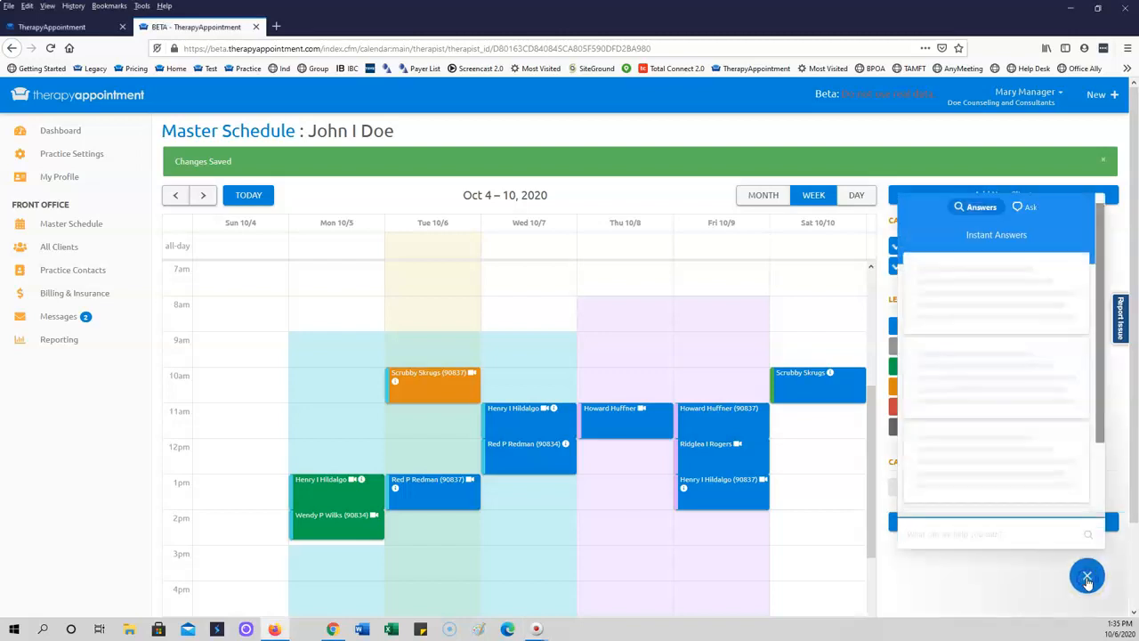
left_click(997, 567)
type("era")
left_click(977, 539)
key("BackSpace")
key("BackSpace")
type("te")
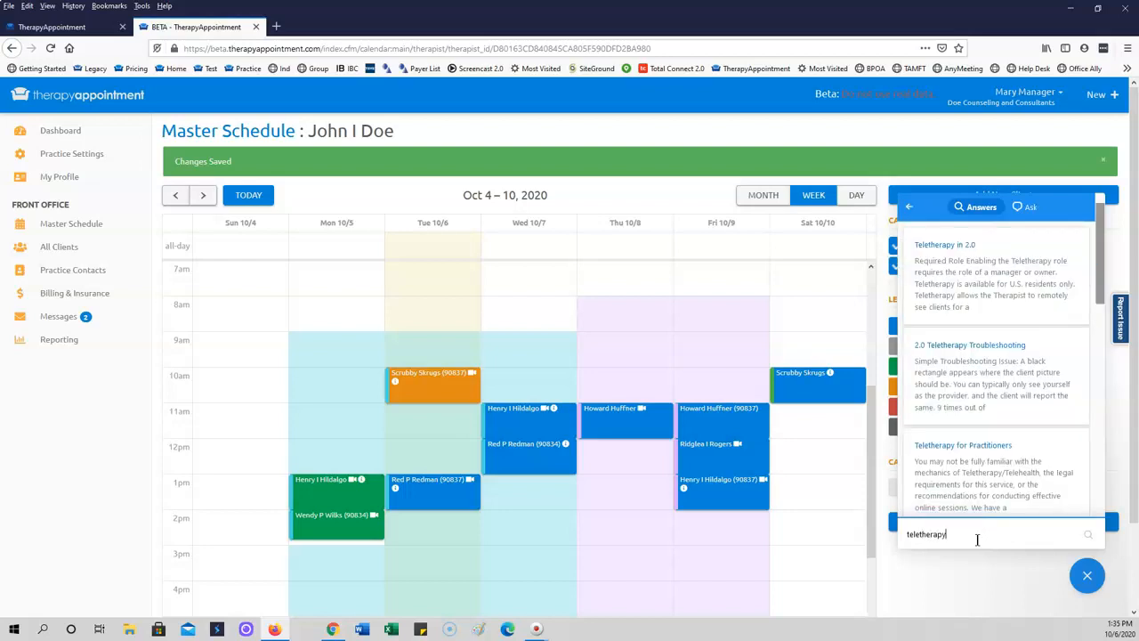
- Read the "Teletherapy in 2.0" help article, look at the Ask form for contacting support, and close the help
left_click(968, 247)
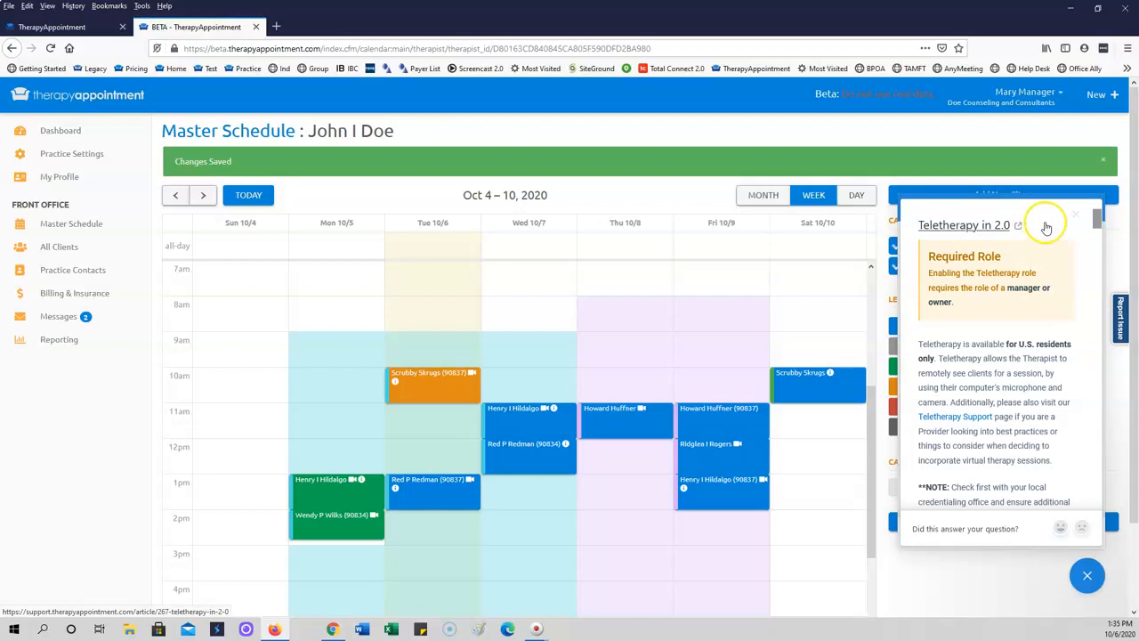
left_click(1085, 577)
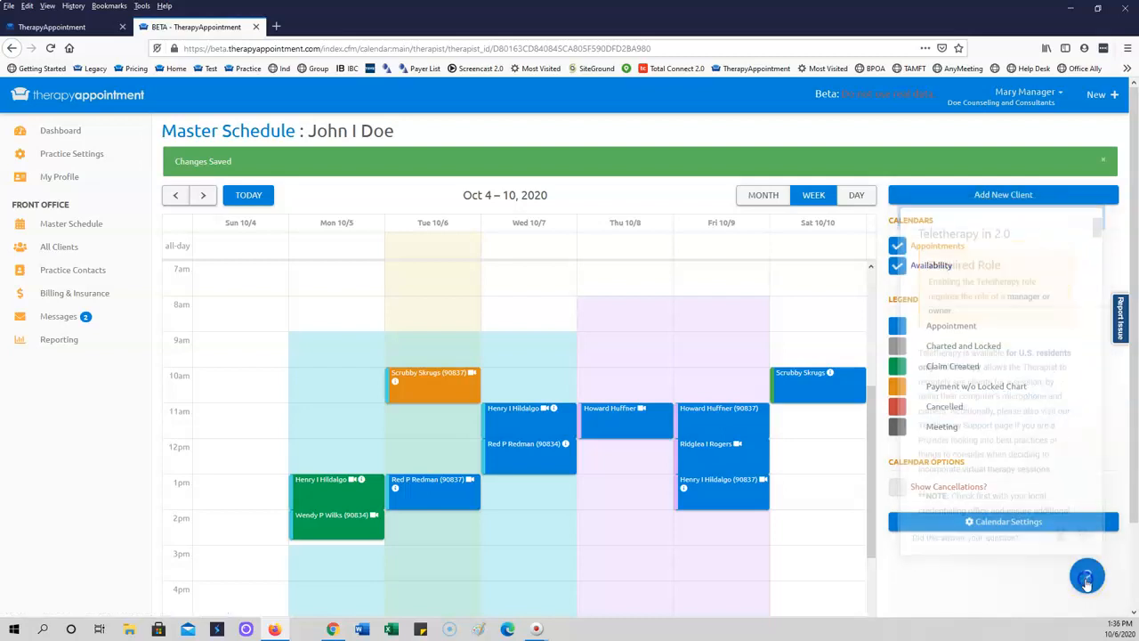
left_click(1085, 579)
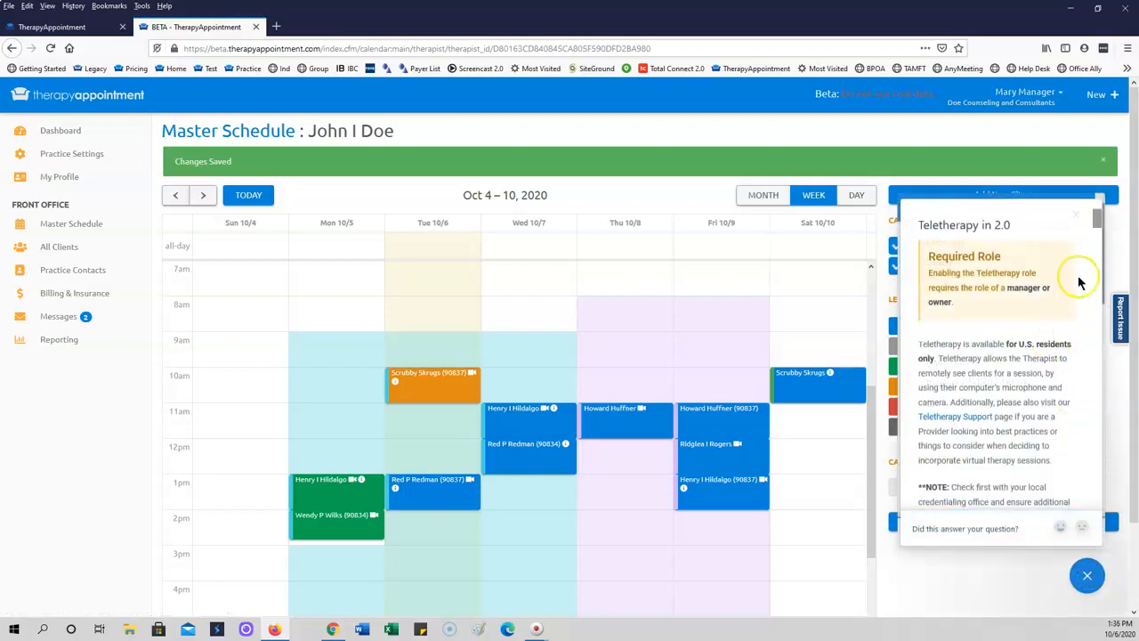
left_click(1080, 217)
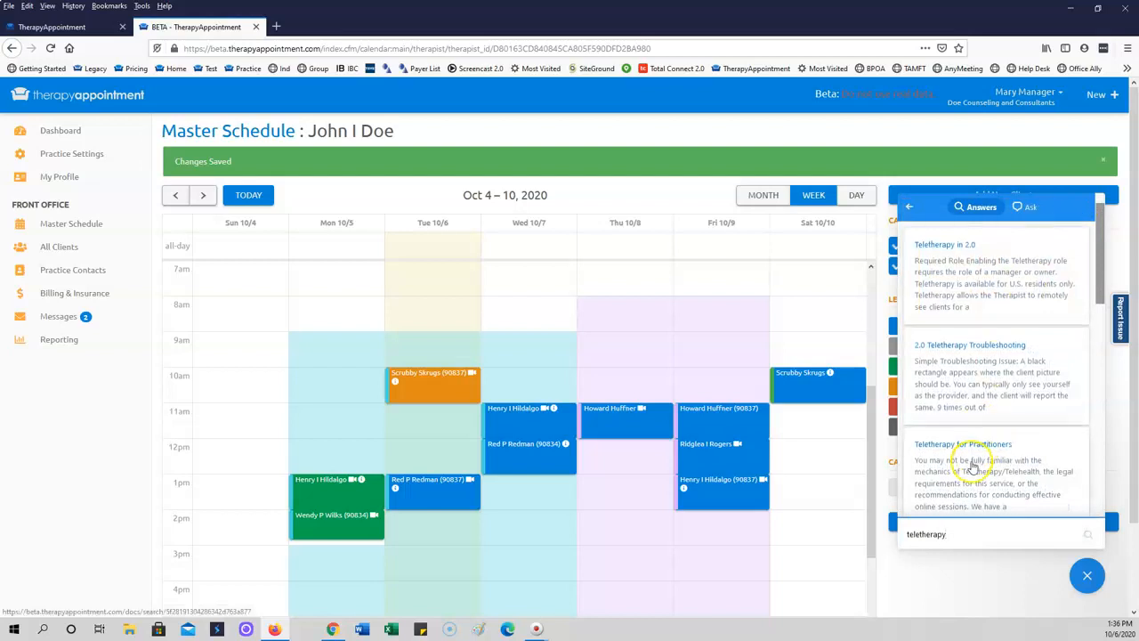
left_click(1027, 206)
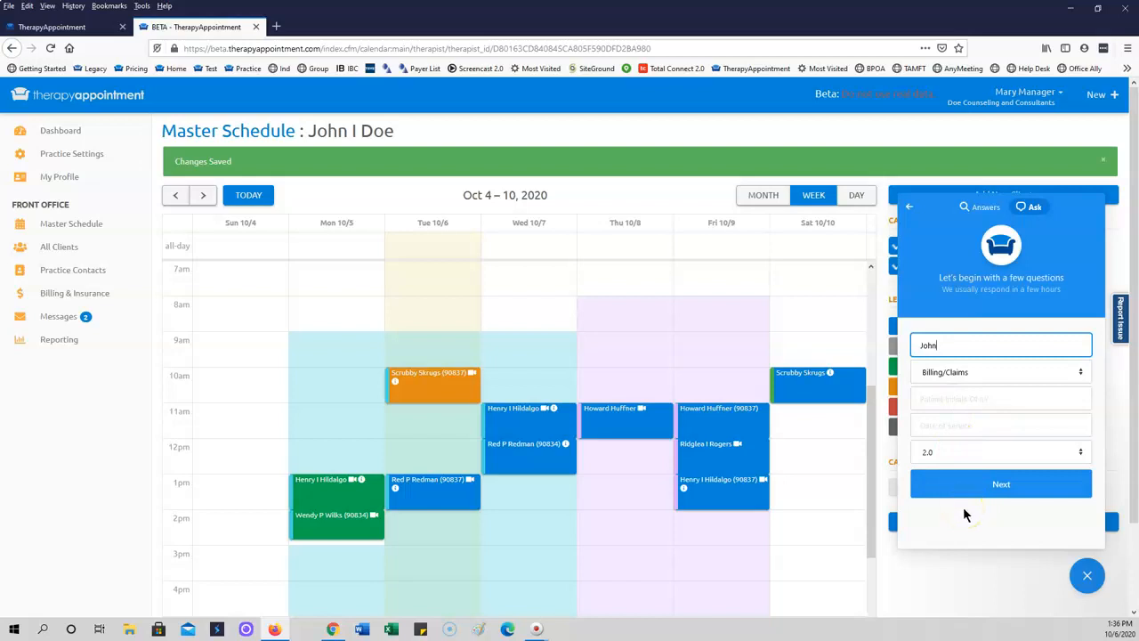
left_click(1086, 575)
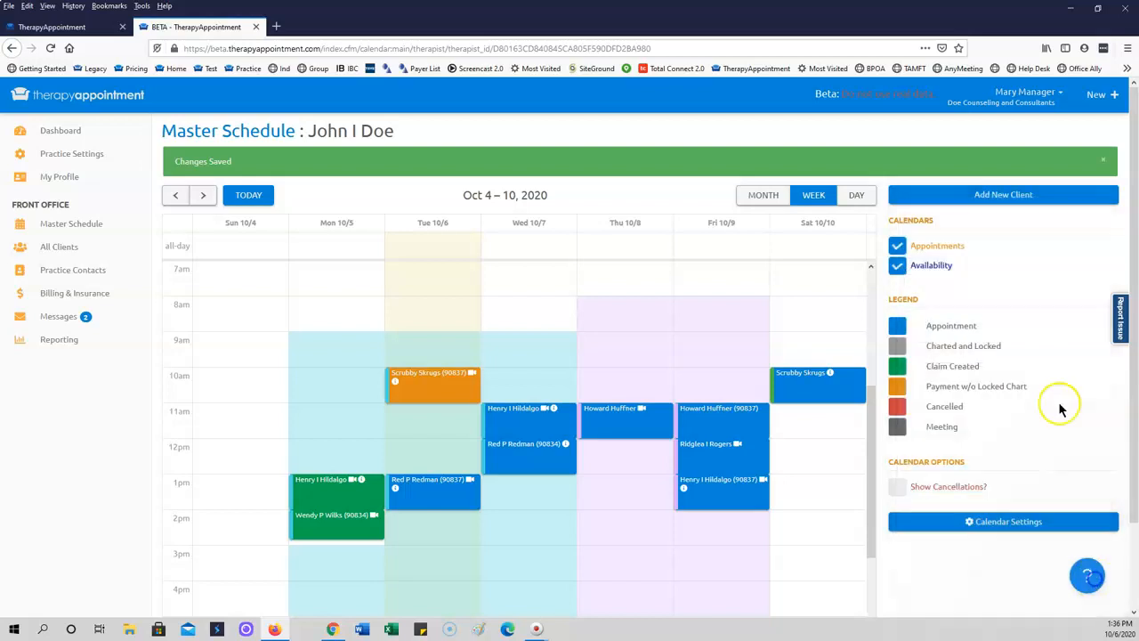
- Open the Help Center from the account options and review its support resources, including Schedule A Call Back and Contact Support
left_click(1055, 95)
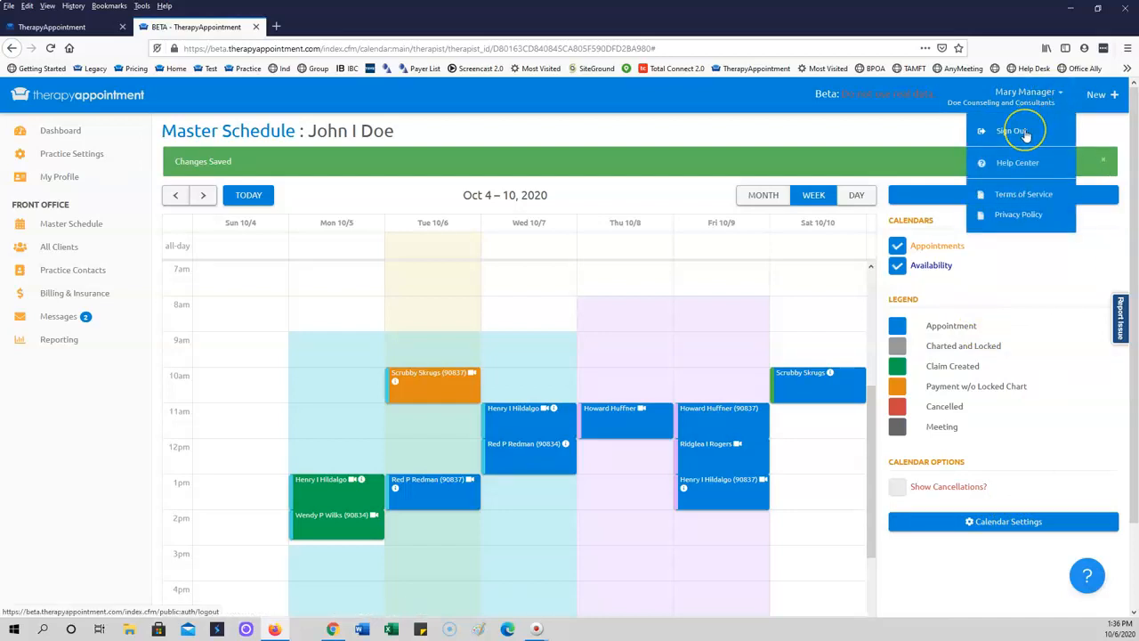
left_click(1019, 165)
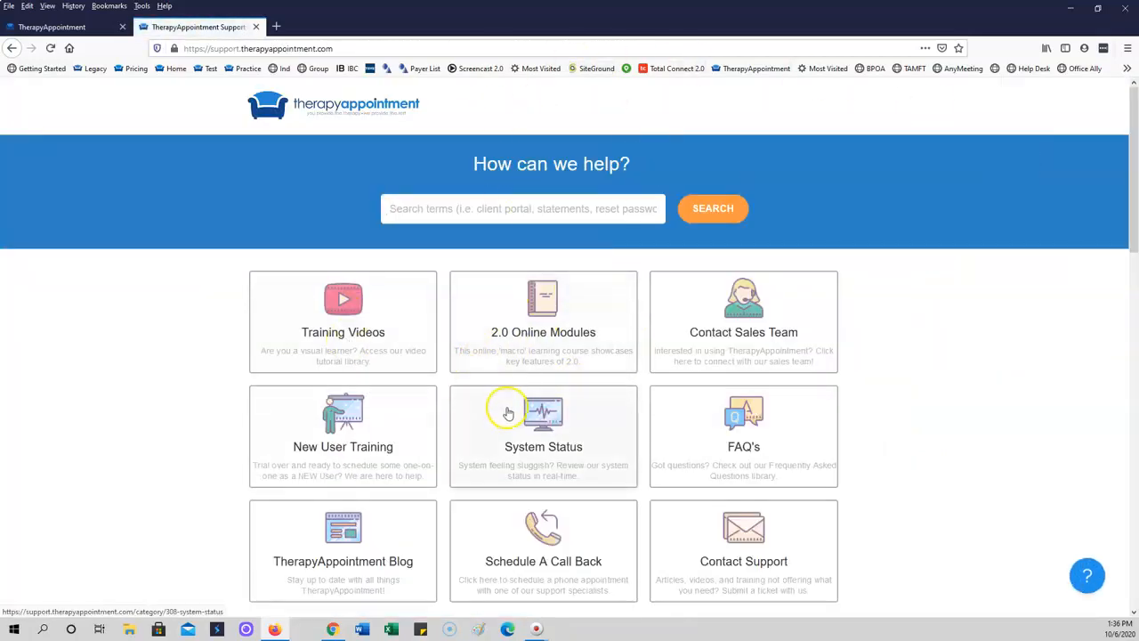
scroll(511, 410, "down", 1)
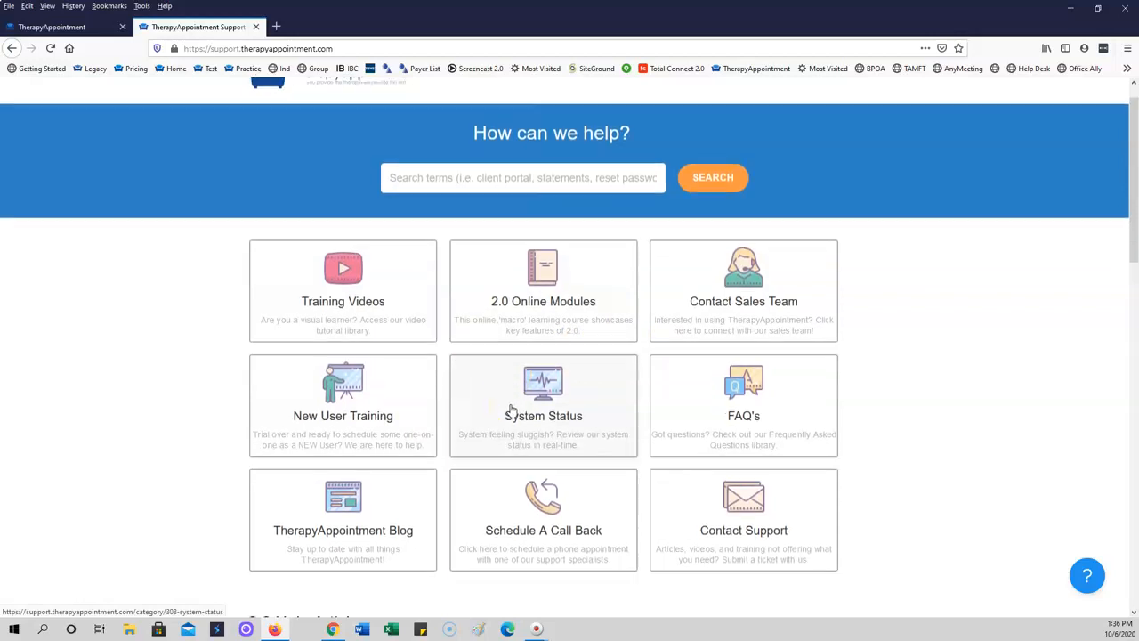
left_click(749, 488)
left_click(544, 477)
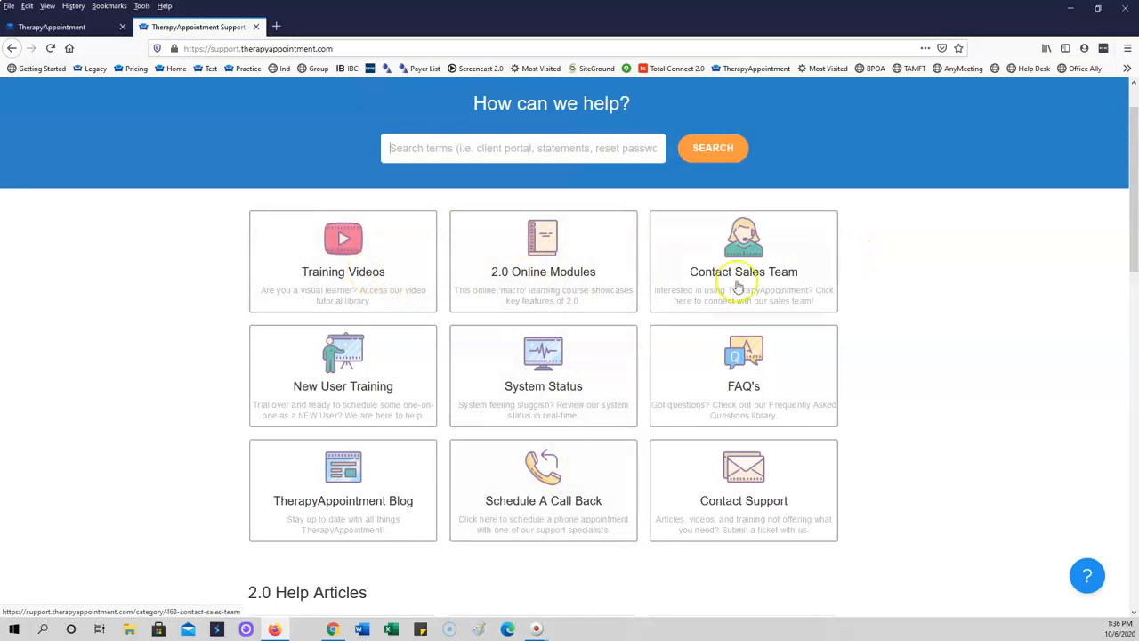
- Browse the 2.0 Help Articles categories and open the Training Videos library
scroll(615, 409, "down", 2)
scroll(614, 409, "down", 2)
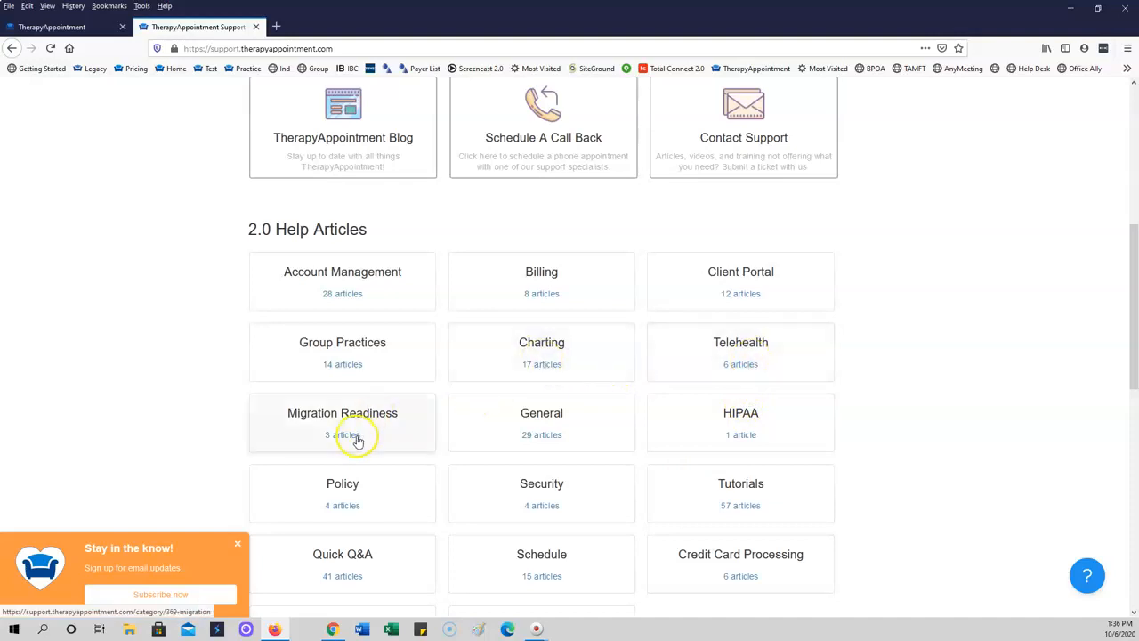
scroll(357, 439, "down", 1)
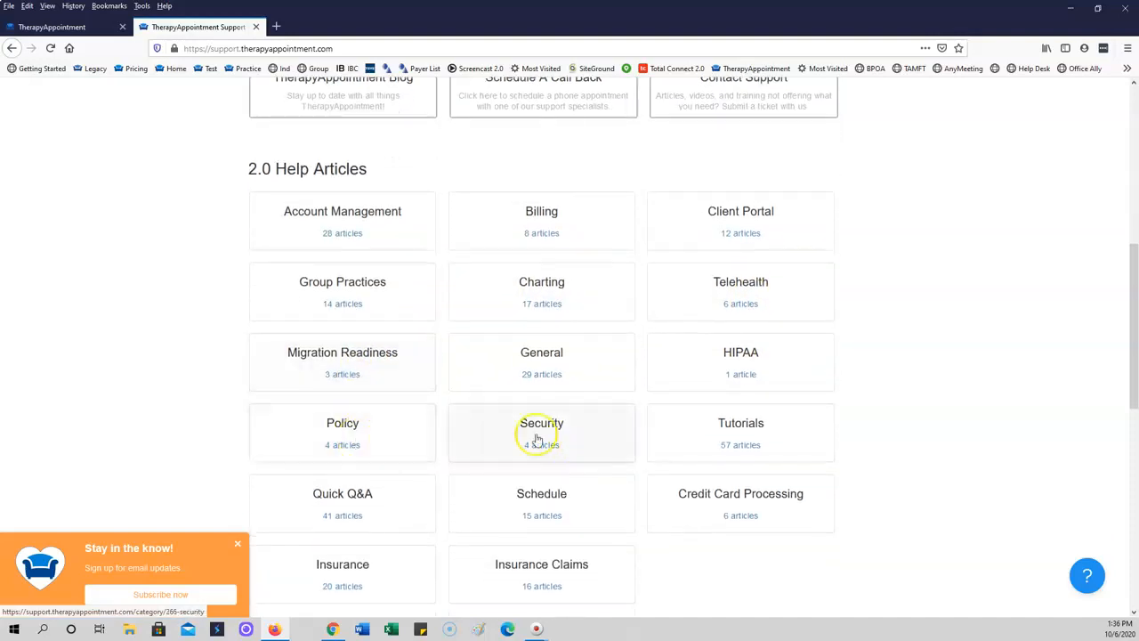
scroll(490, 349, "up", 5)
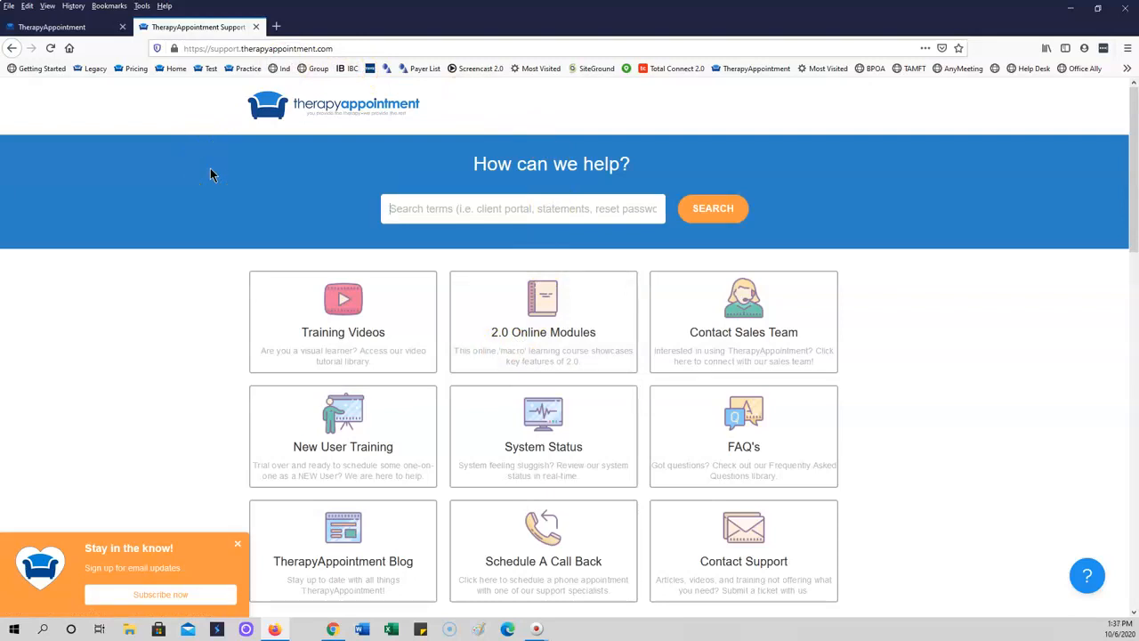
left_click(349, 303)
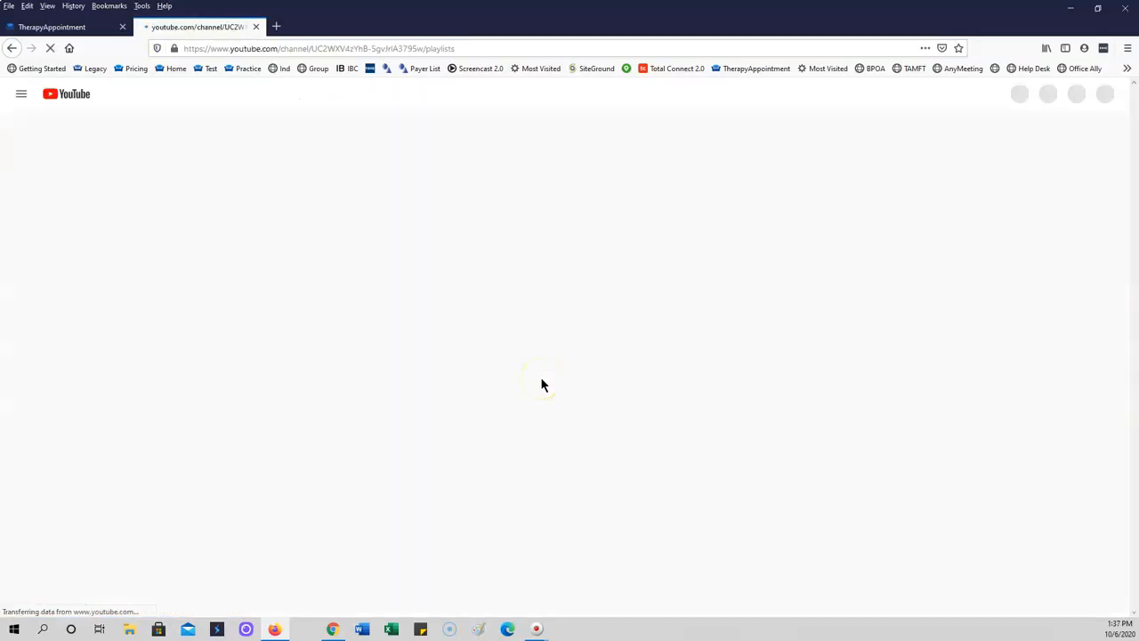